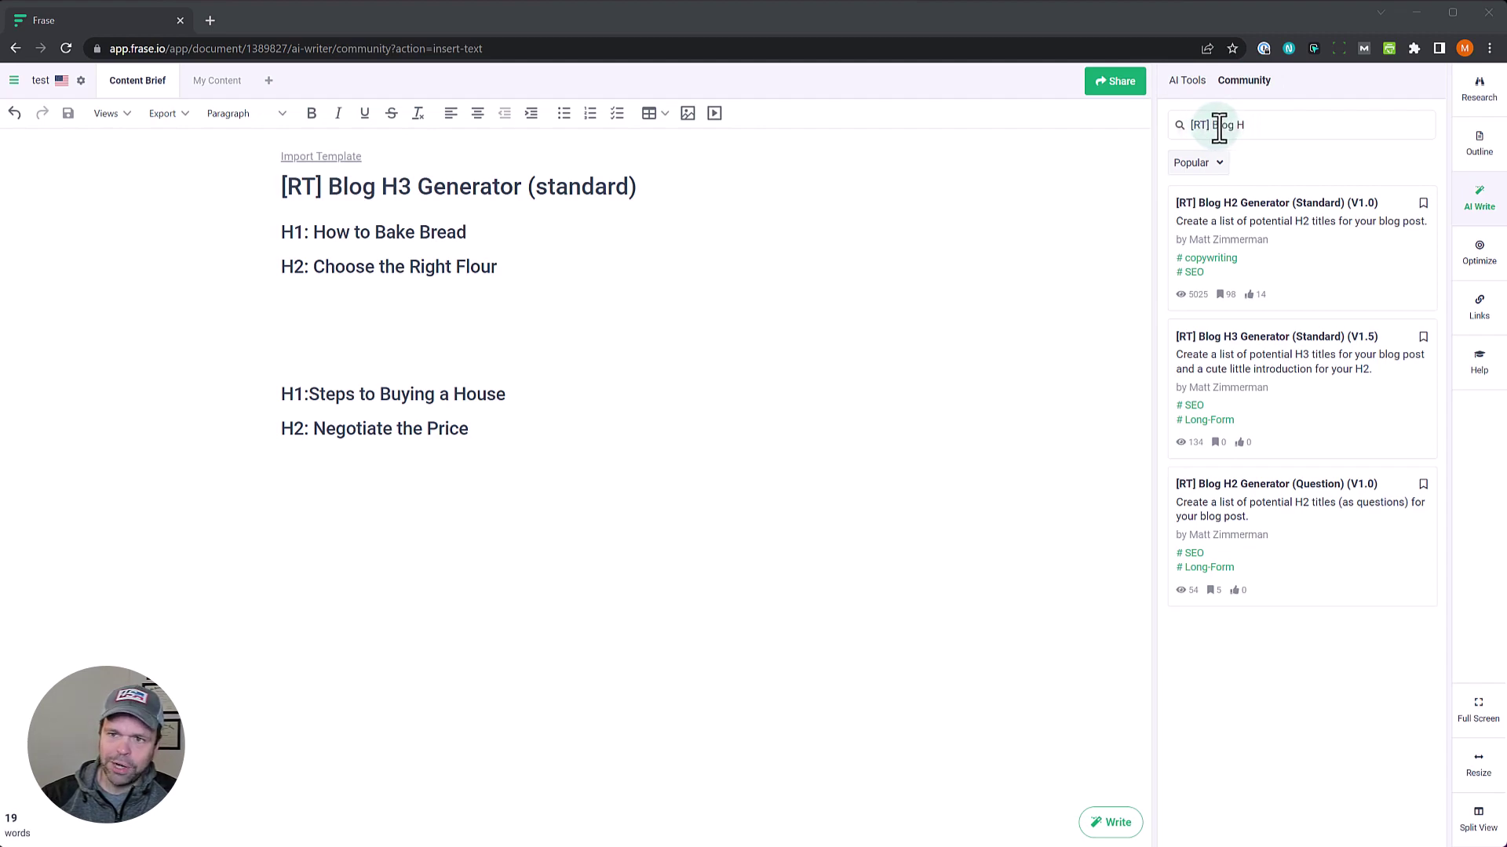
left_click_drag(1213, 126, 1296, 124)
key("BackSpace")
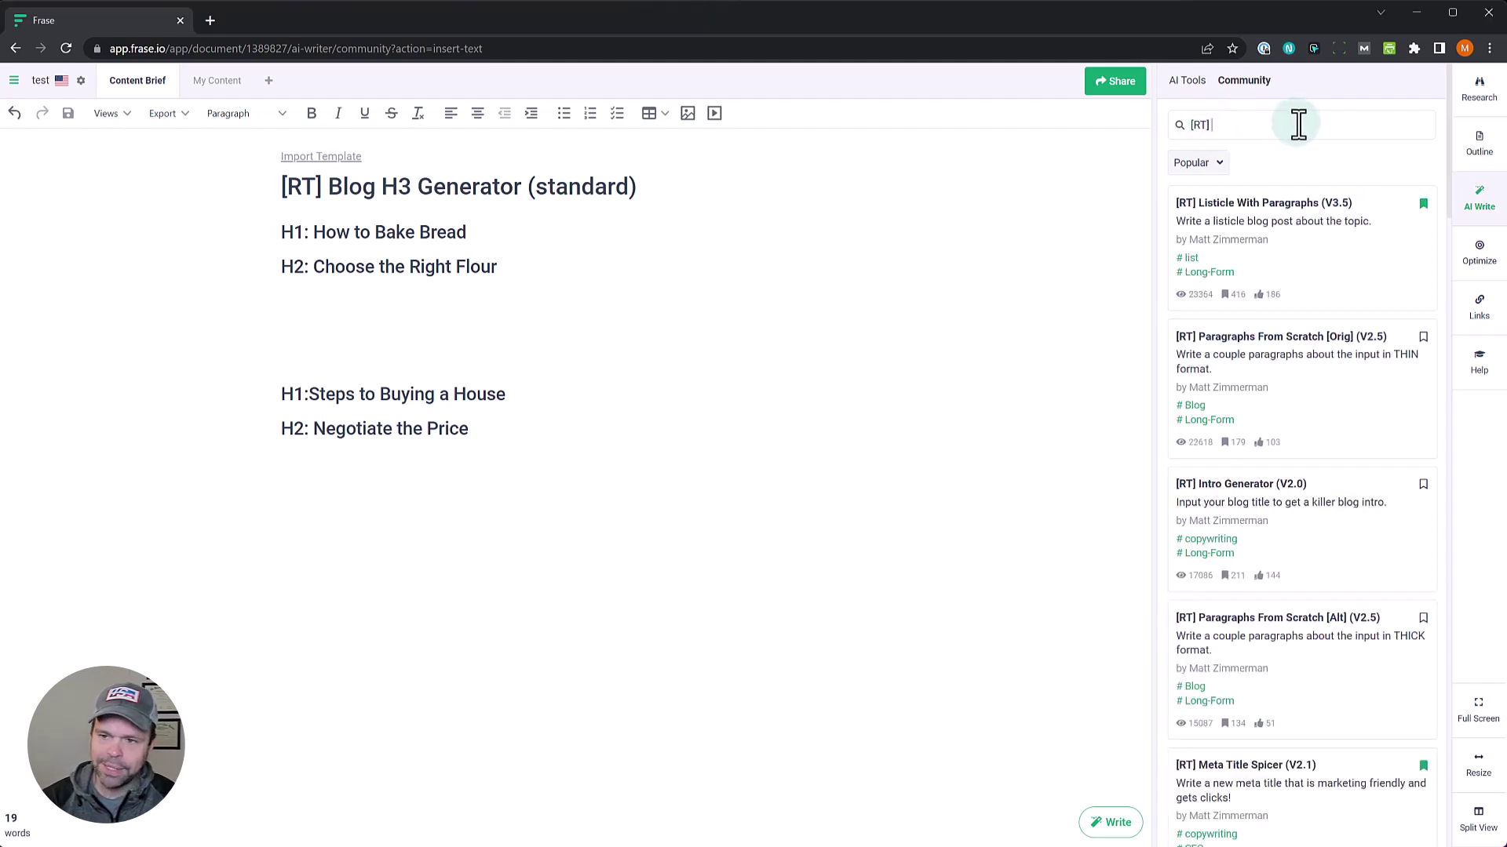
scroll(1423, 431, "down", 10)
scroll(1282, 518, "up", 10)
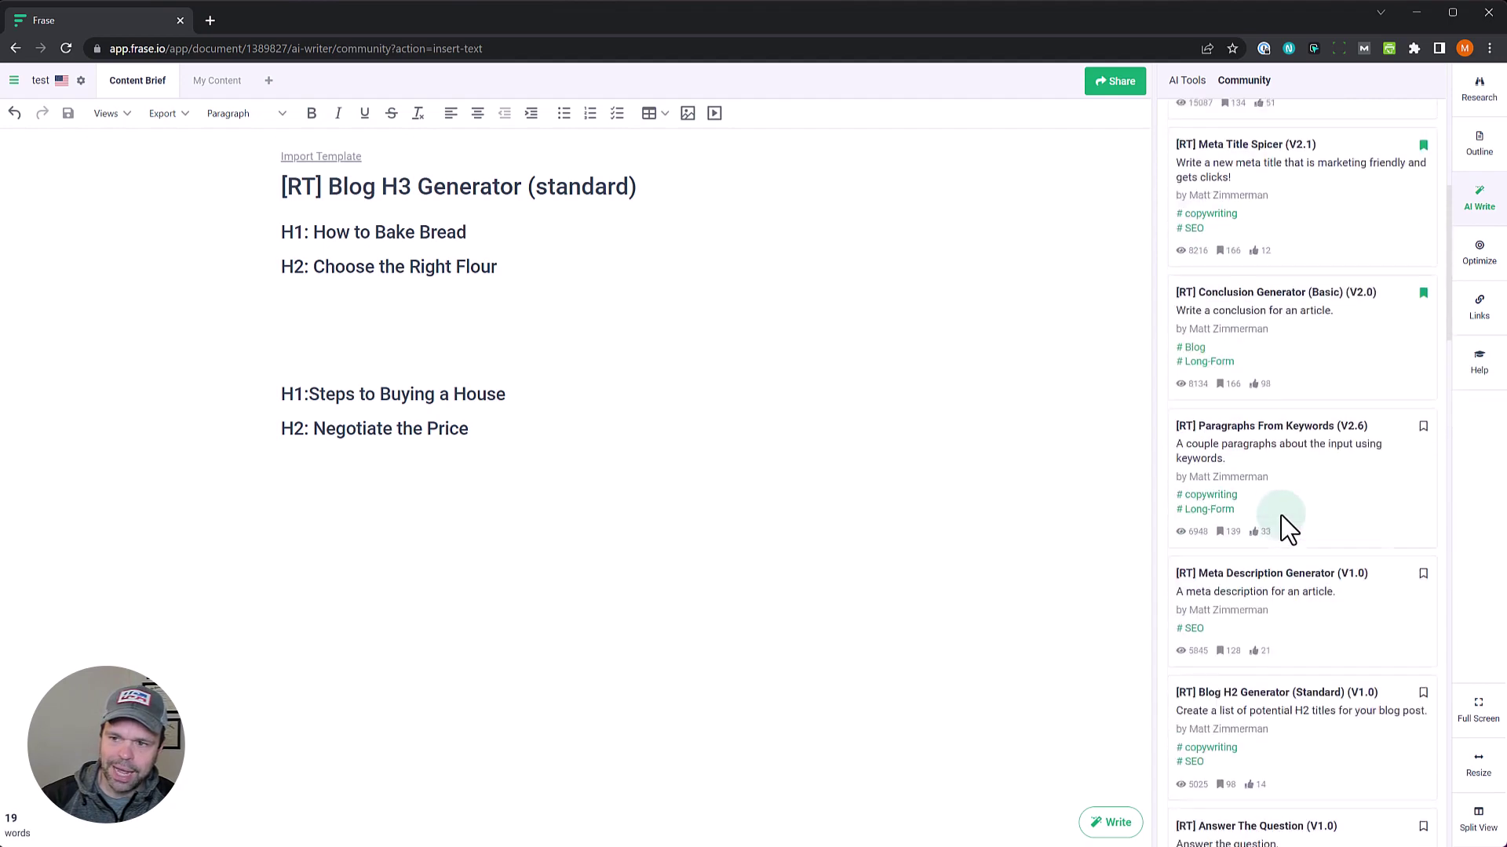
left_click(1299, 126)
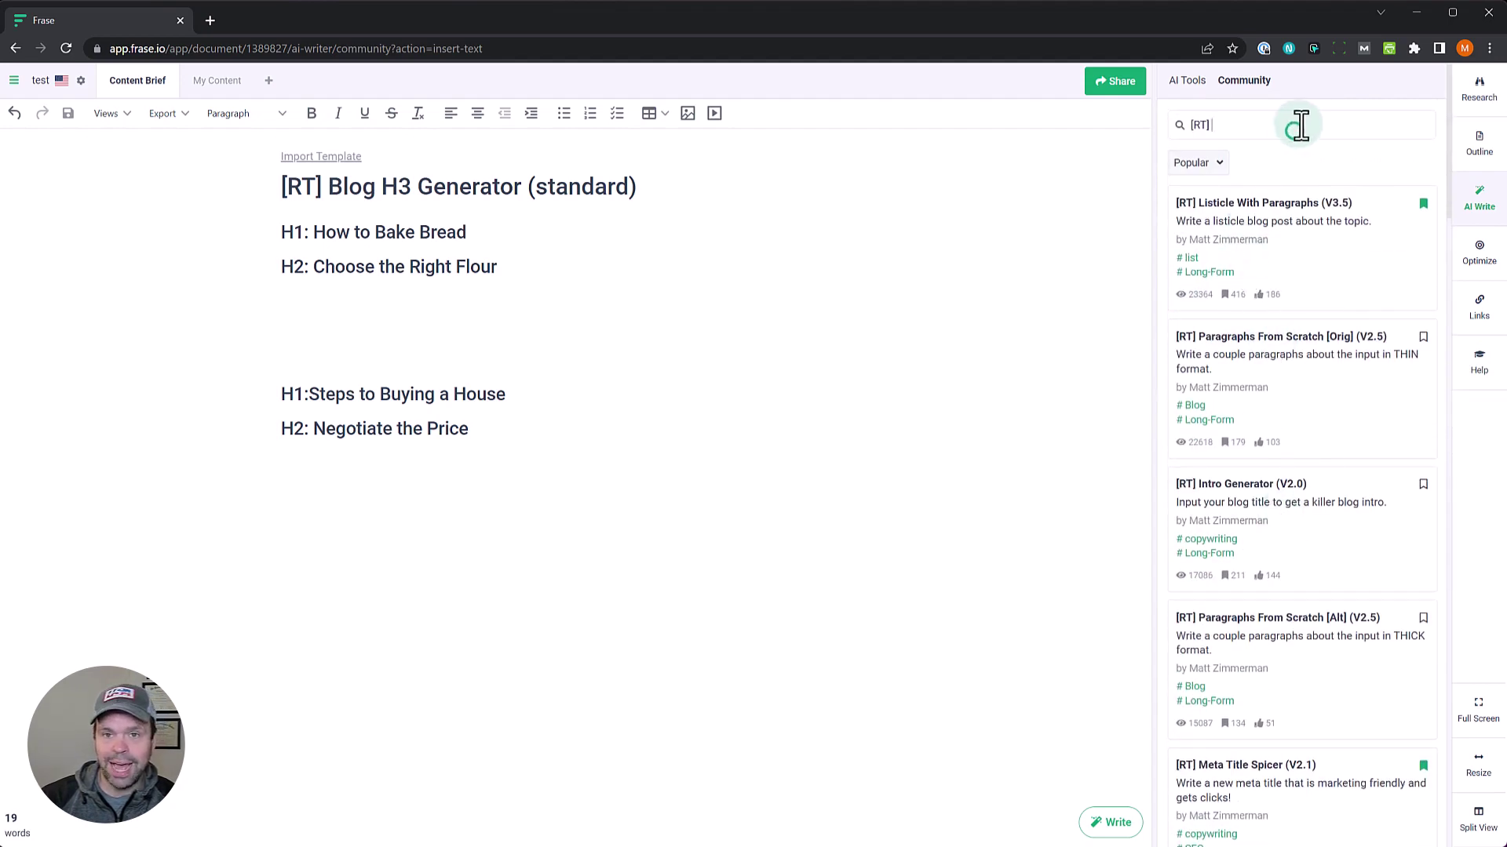
type("Blog H")
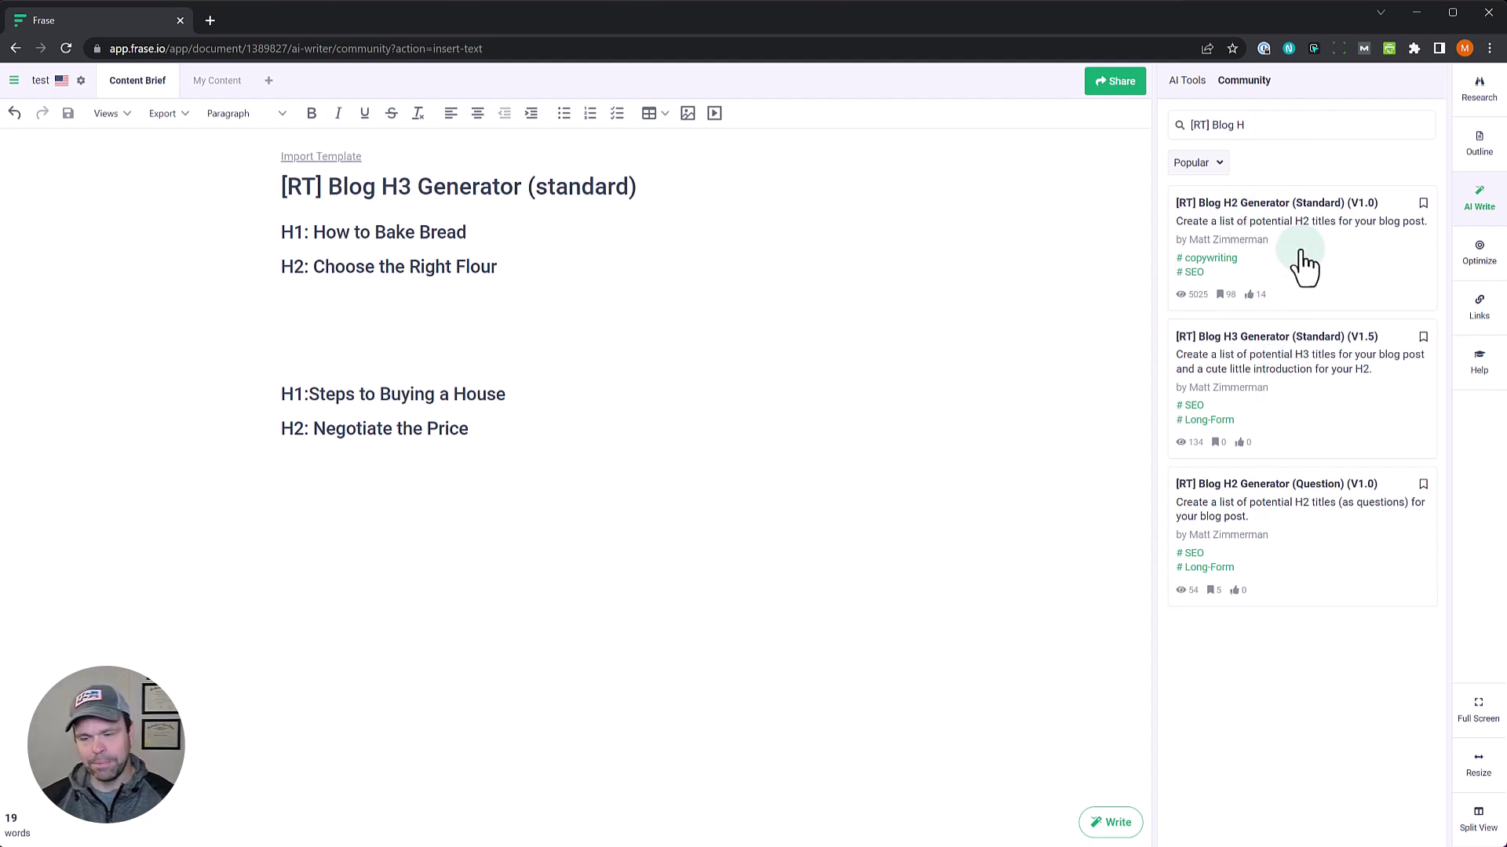
Open the [RT] Blog H3 Generator (Standard) v1.5 template and select the How to Bake Bread heading
left_click(1246, 370)
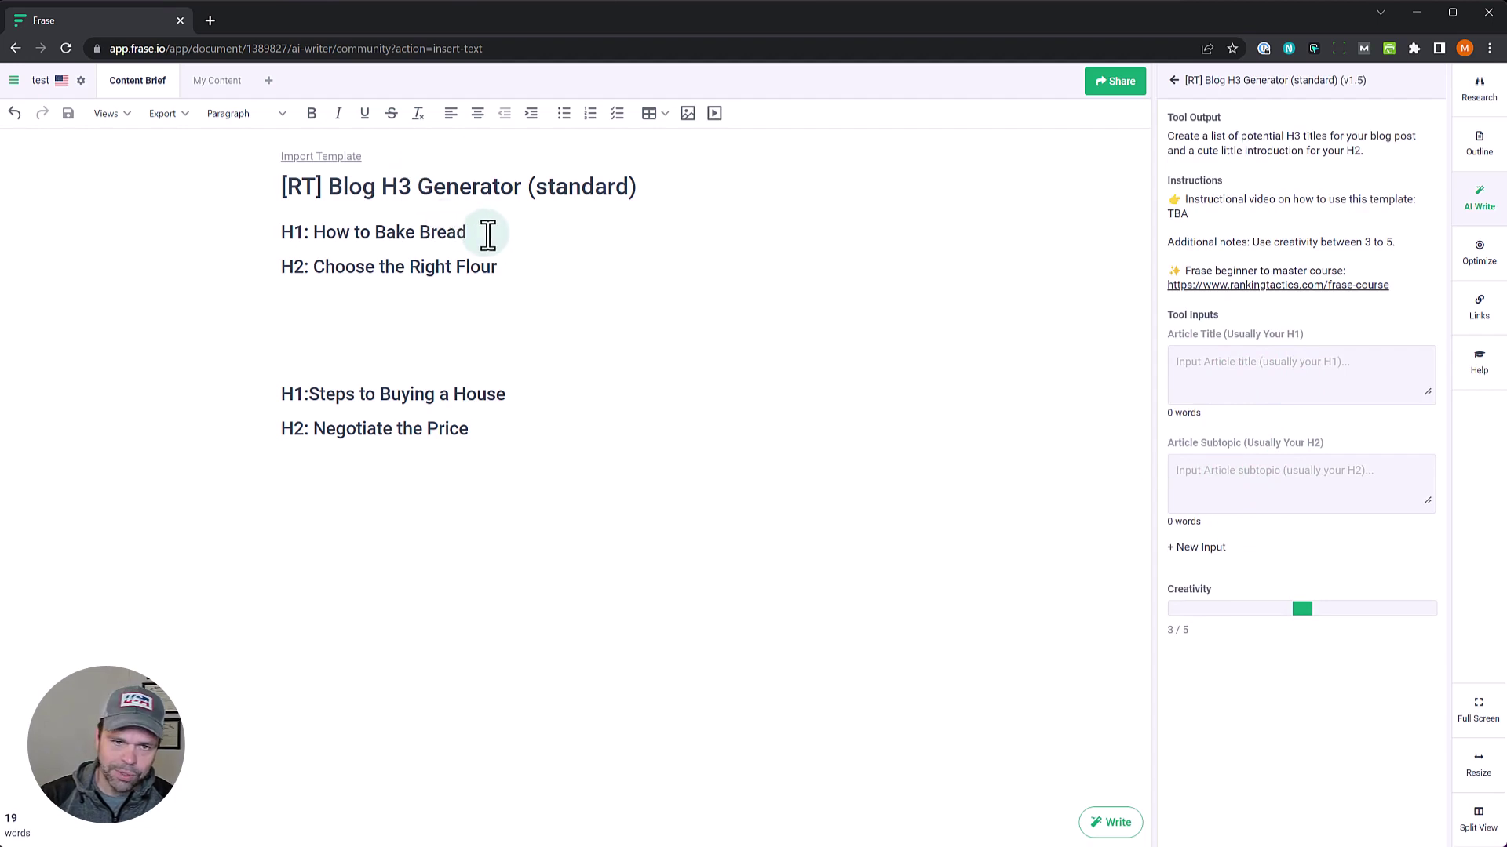
left_click_drag(487, 233, 327, 232)
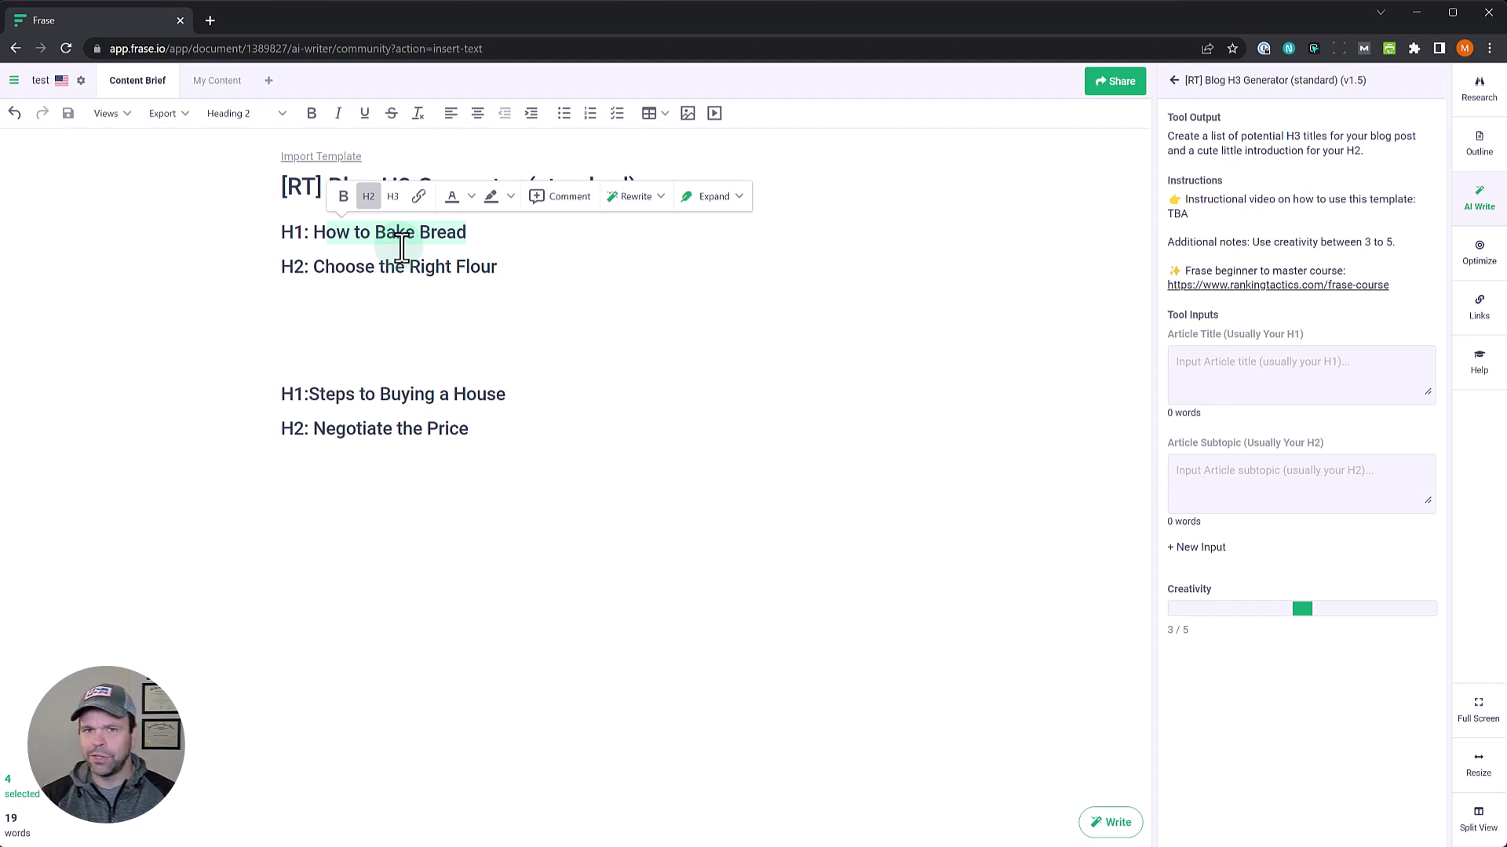
Paste the H1 text 'How to Bake Bread' into the Article Title input
left_click_drag(464, 232, 310, 243)
key("ctrl+c")
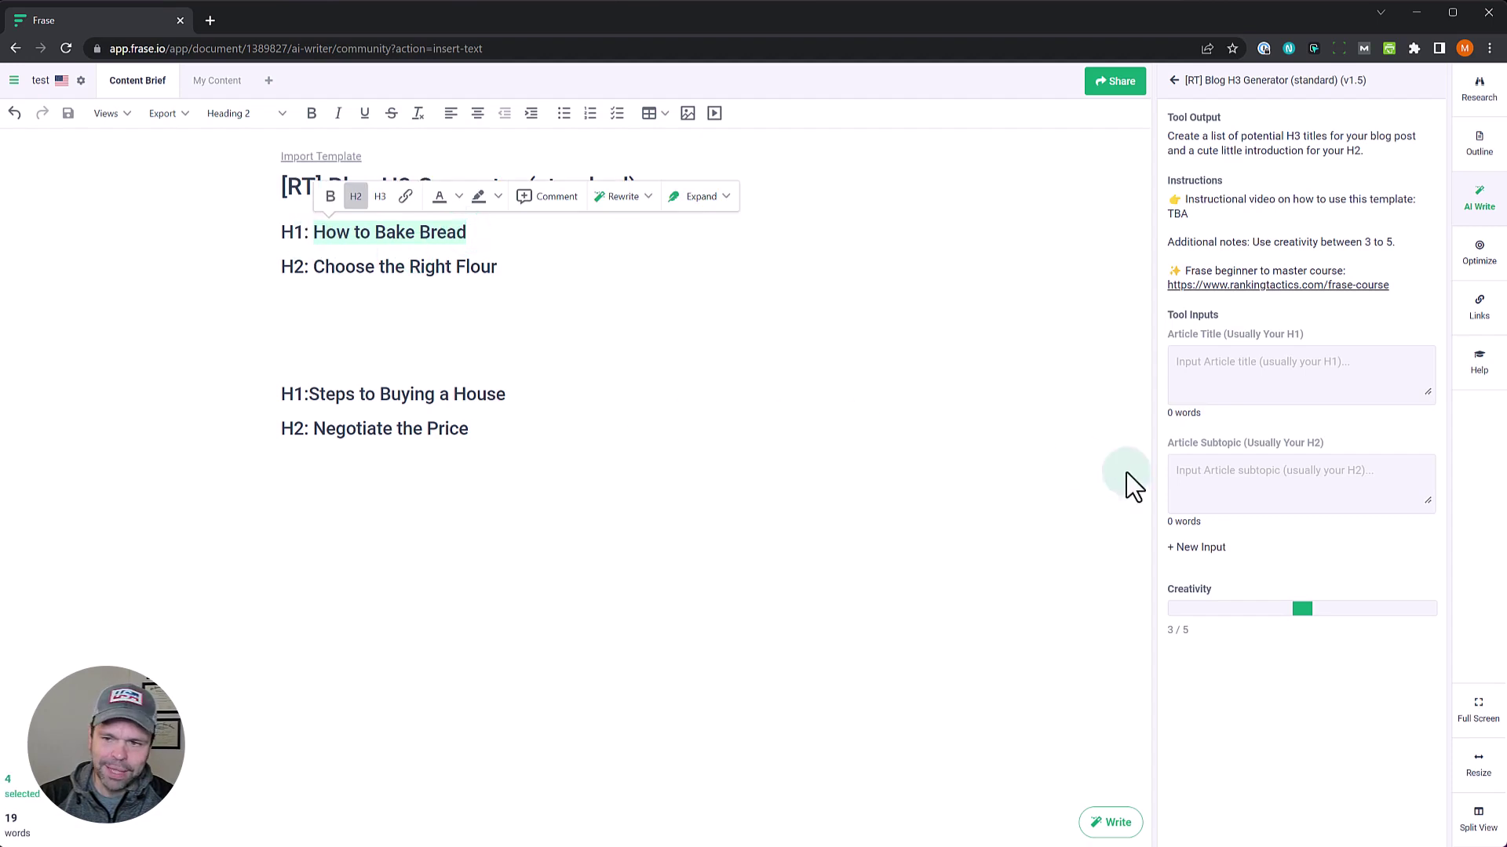
left_click(1311, 347)
key("ctrl+v")
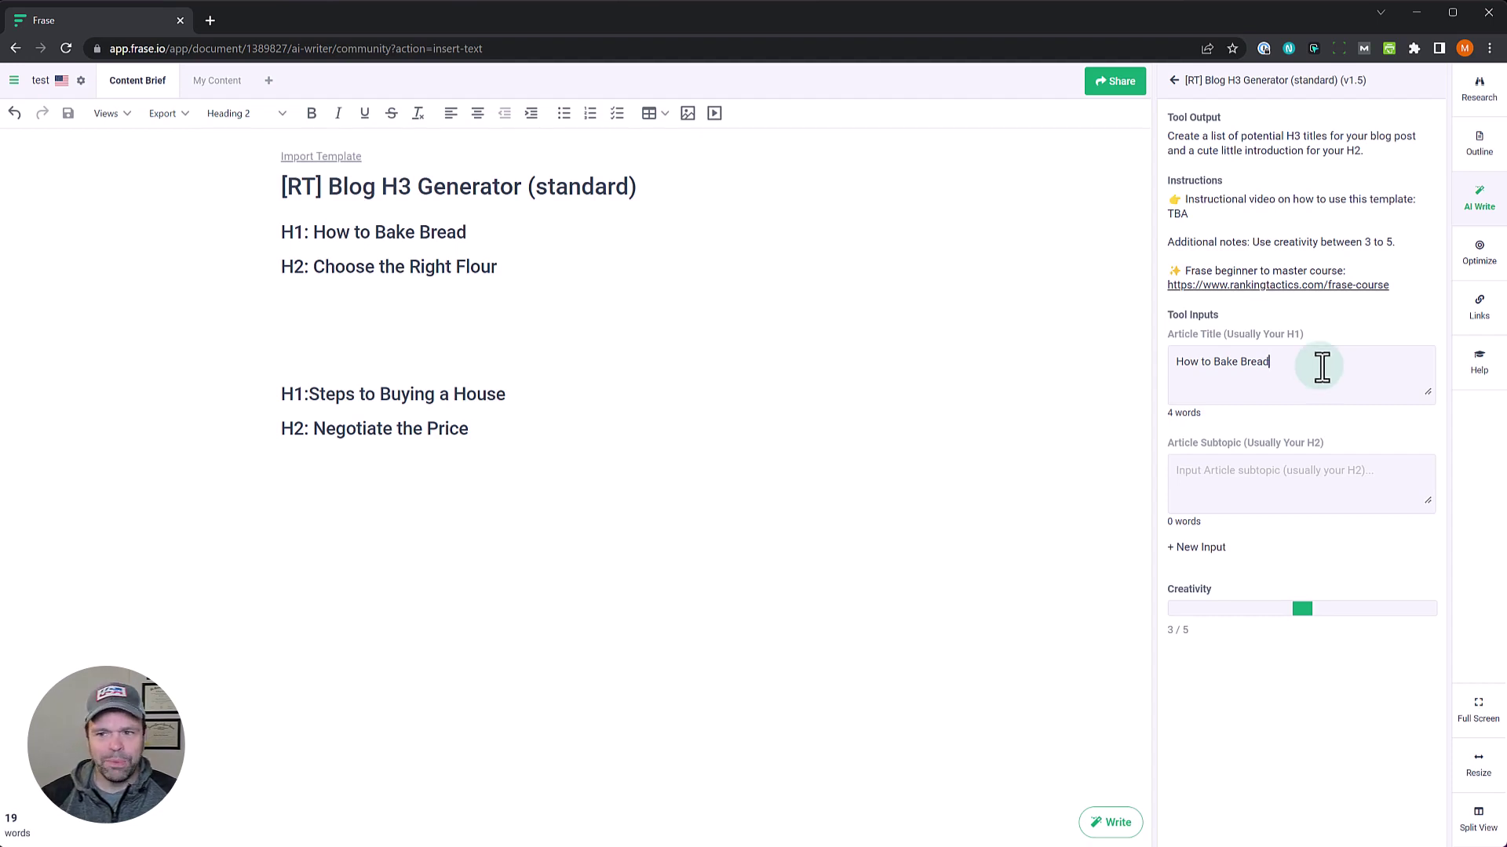
left_click_drag(1322, 367, 1165, 366)
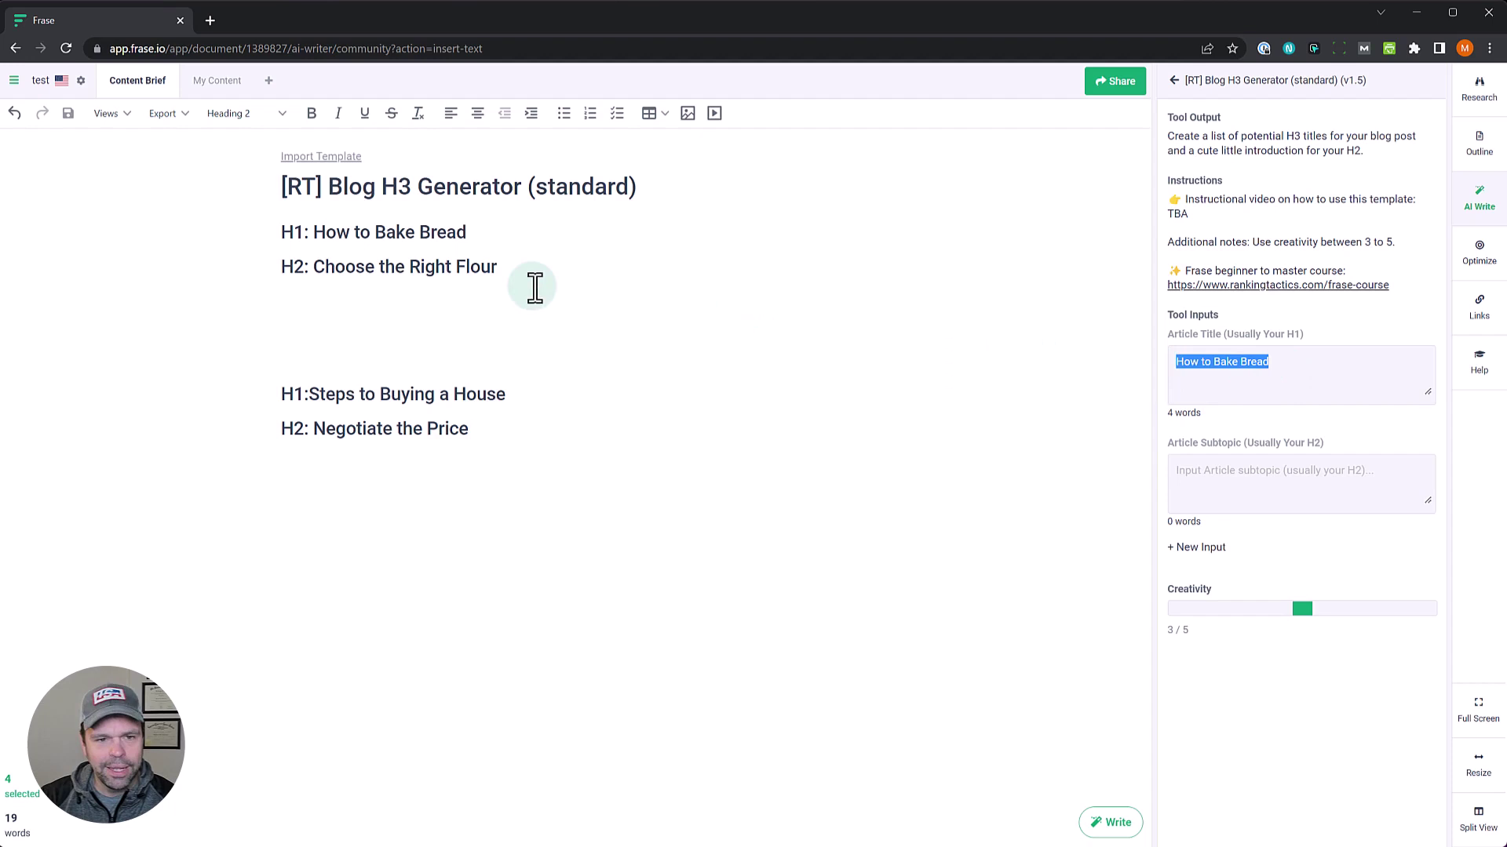
Paste the H2 text 'Choose the Right Flour' into the Article Subtopic input
left_click_drag(523, 275, 322, 267)
key("ctrl+c")
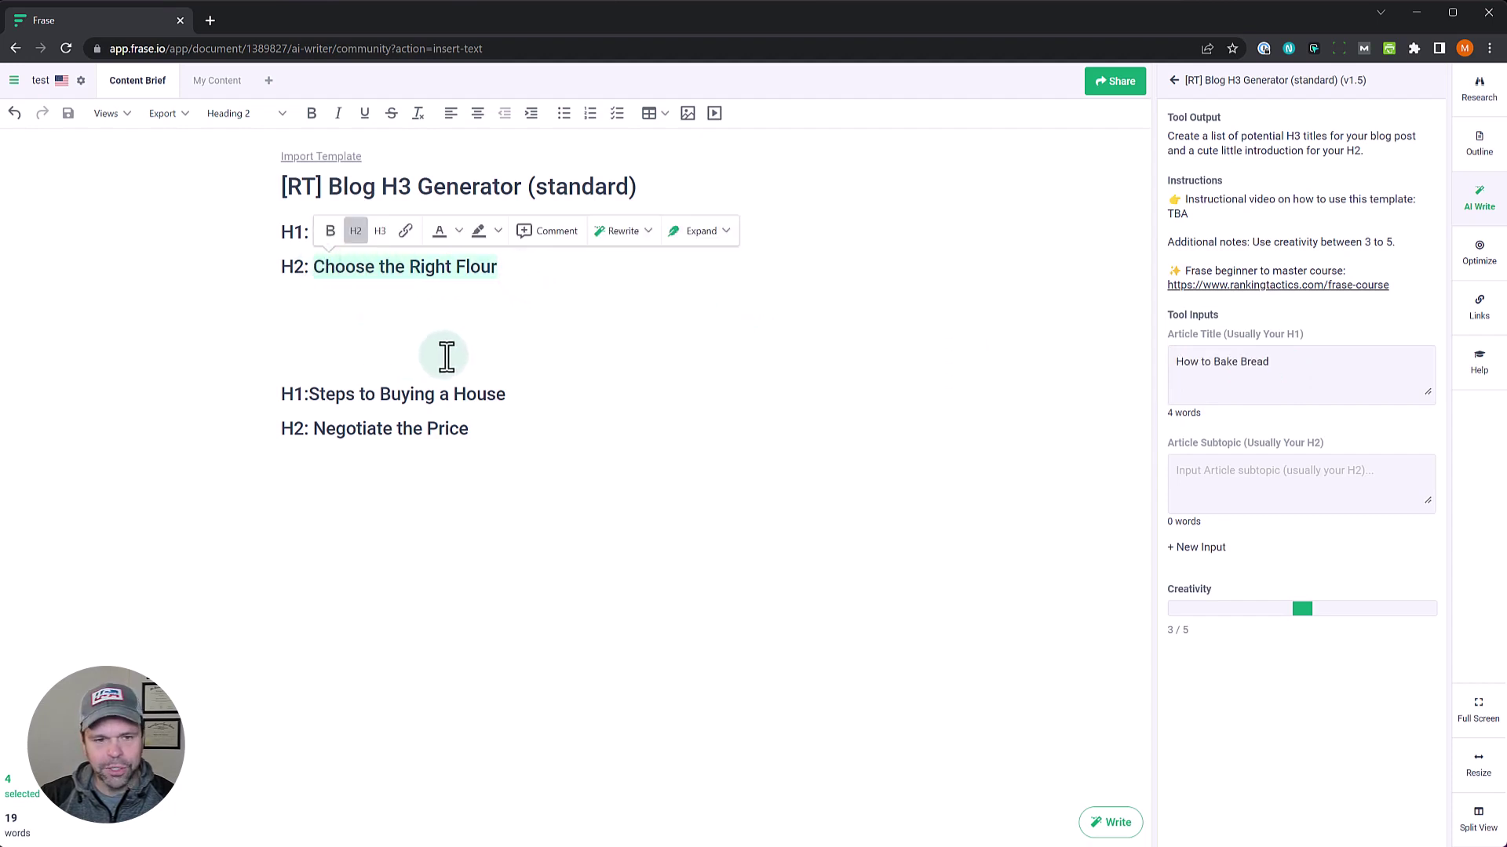
left_click(1287, 470)
key("ctrl+v")
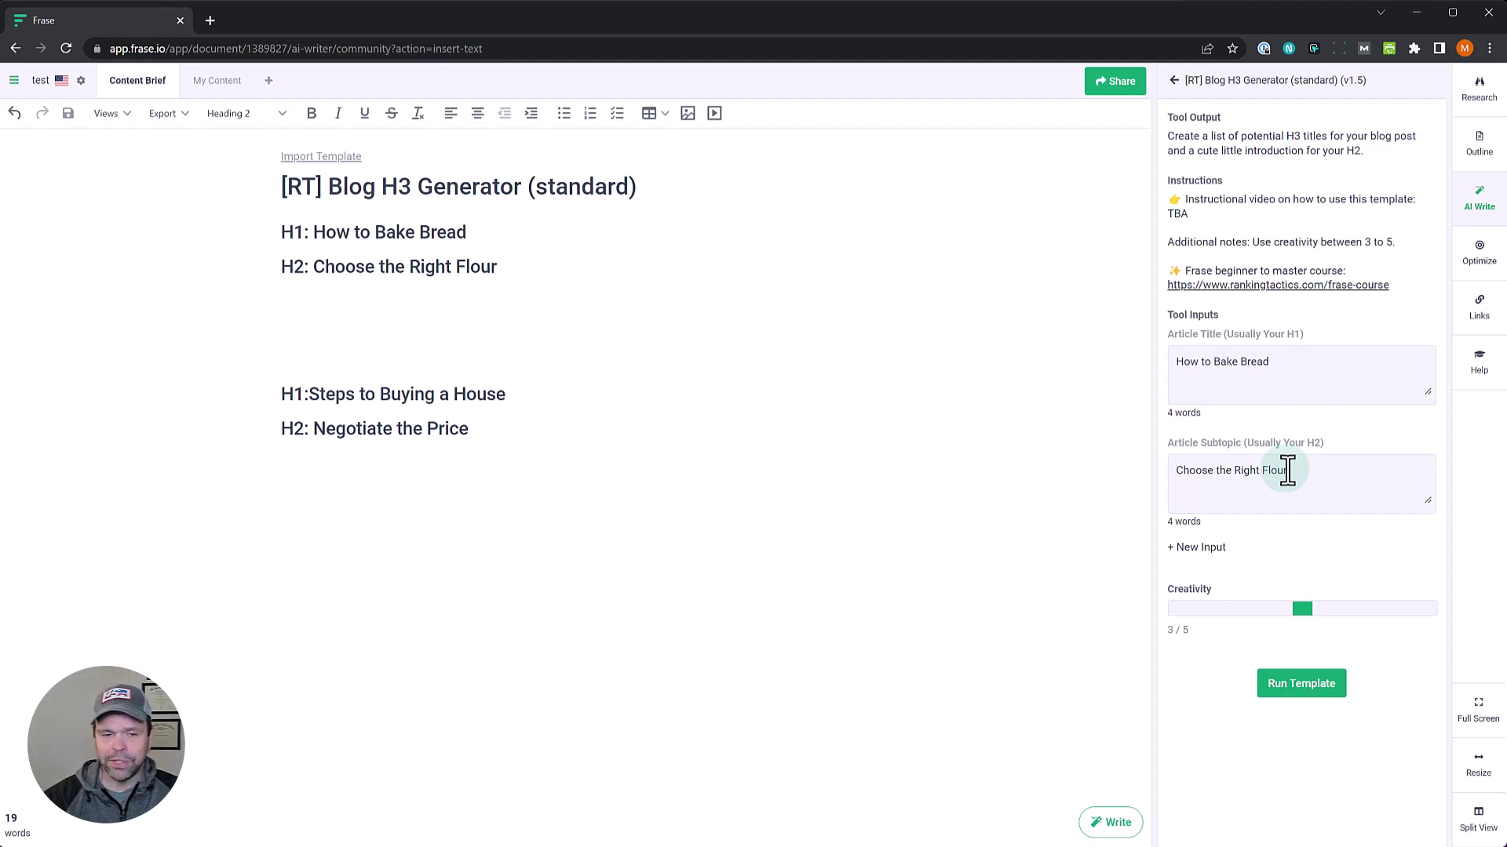
Run the H3 generator at creativity 3/5, with the caret below Choose the Right Flour
left_click(503, 298)
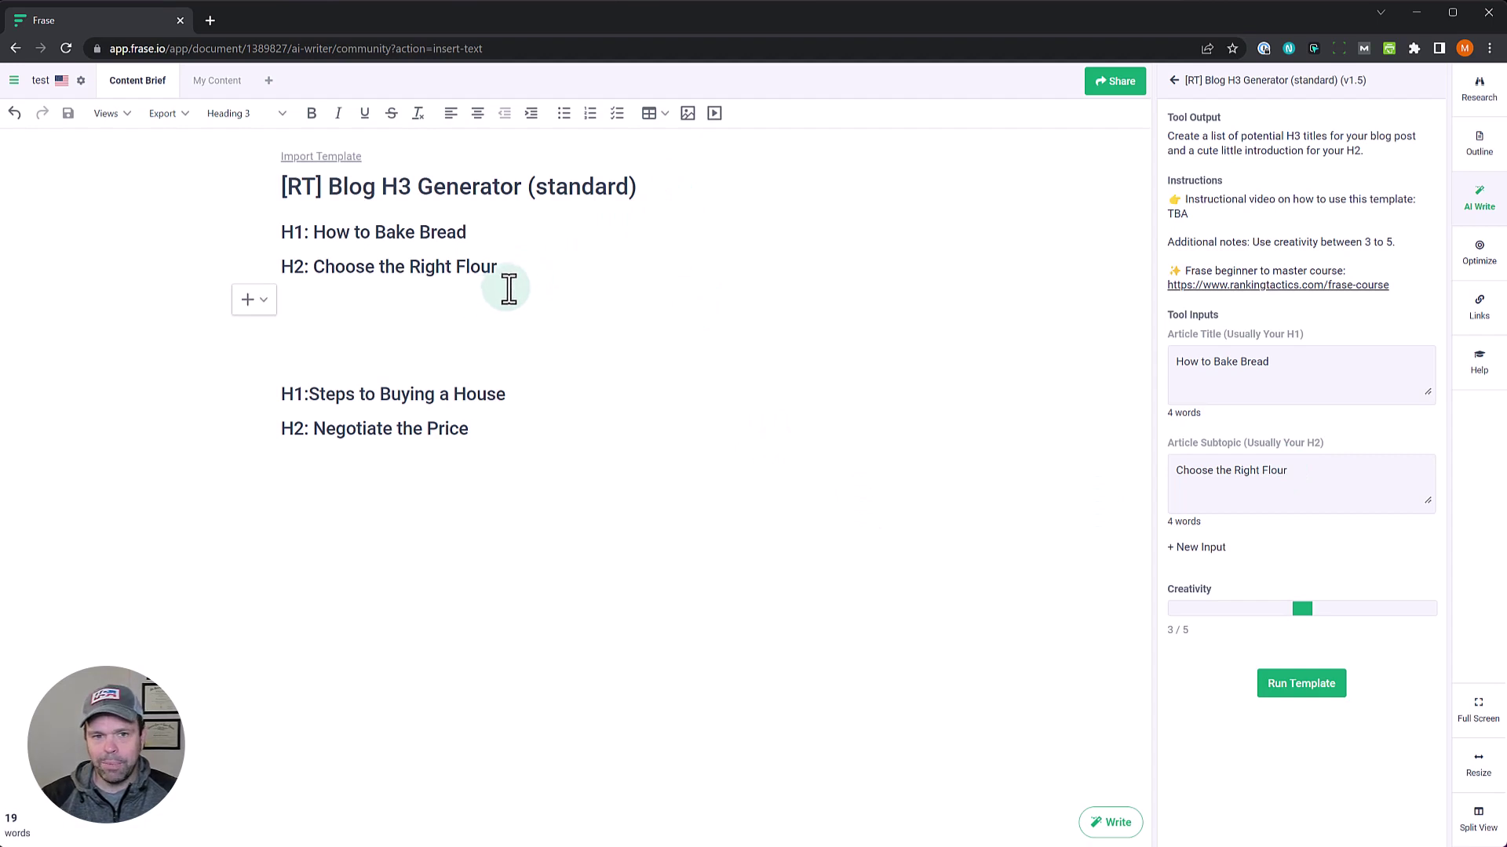
left_click_drag(501, 269, 281, 268)
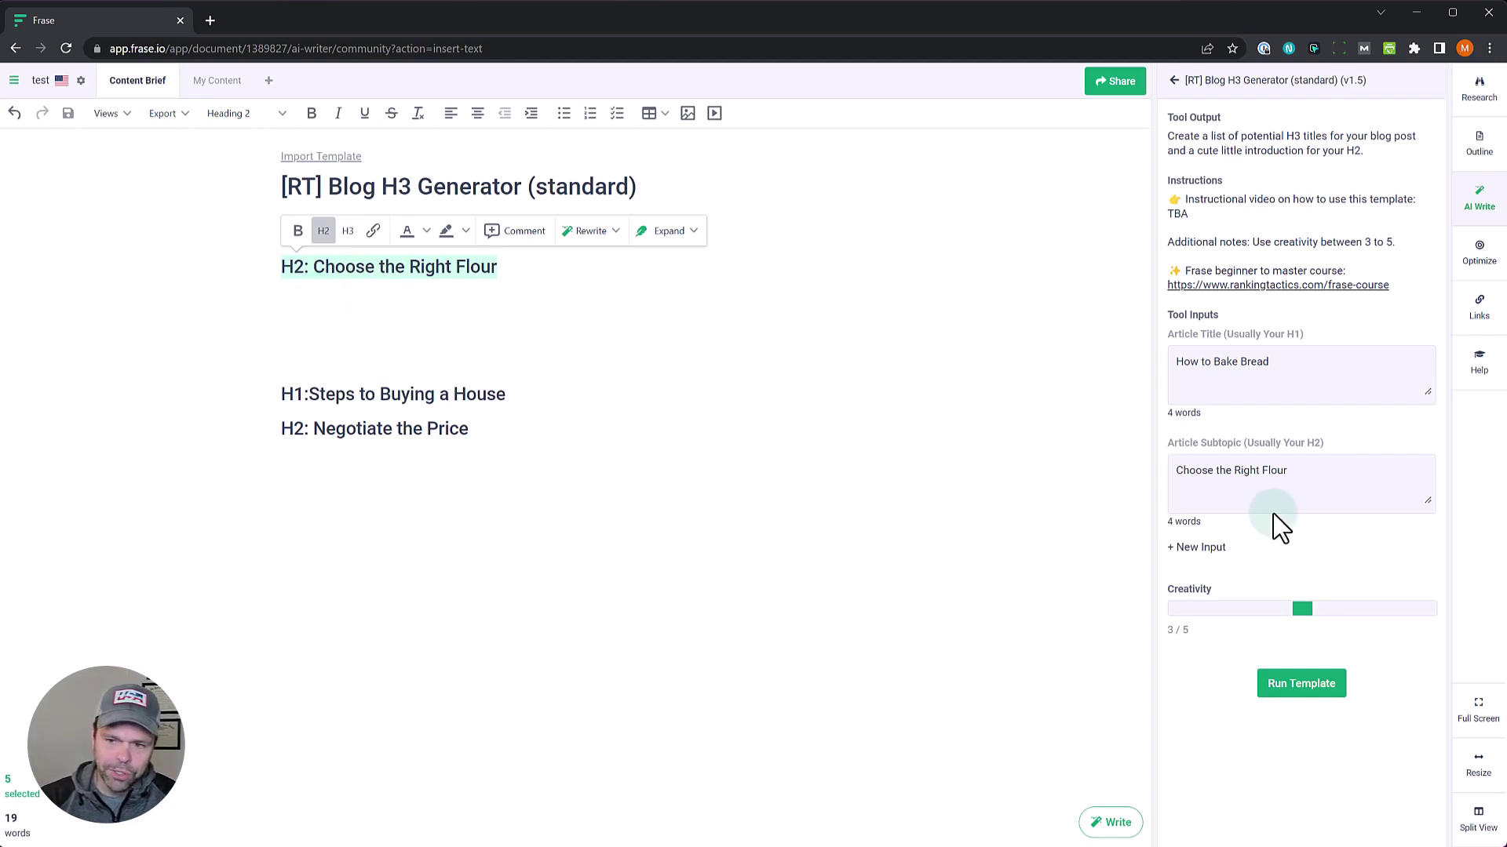
left_click(1355, 474)
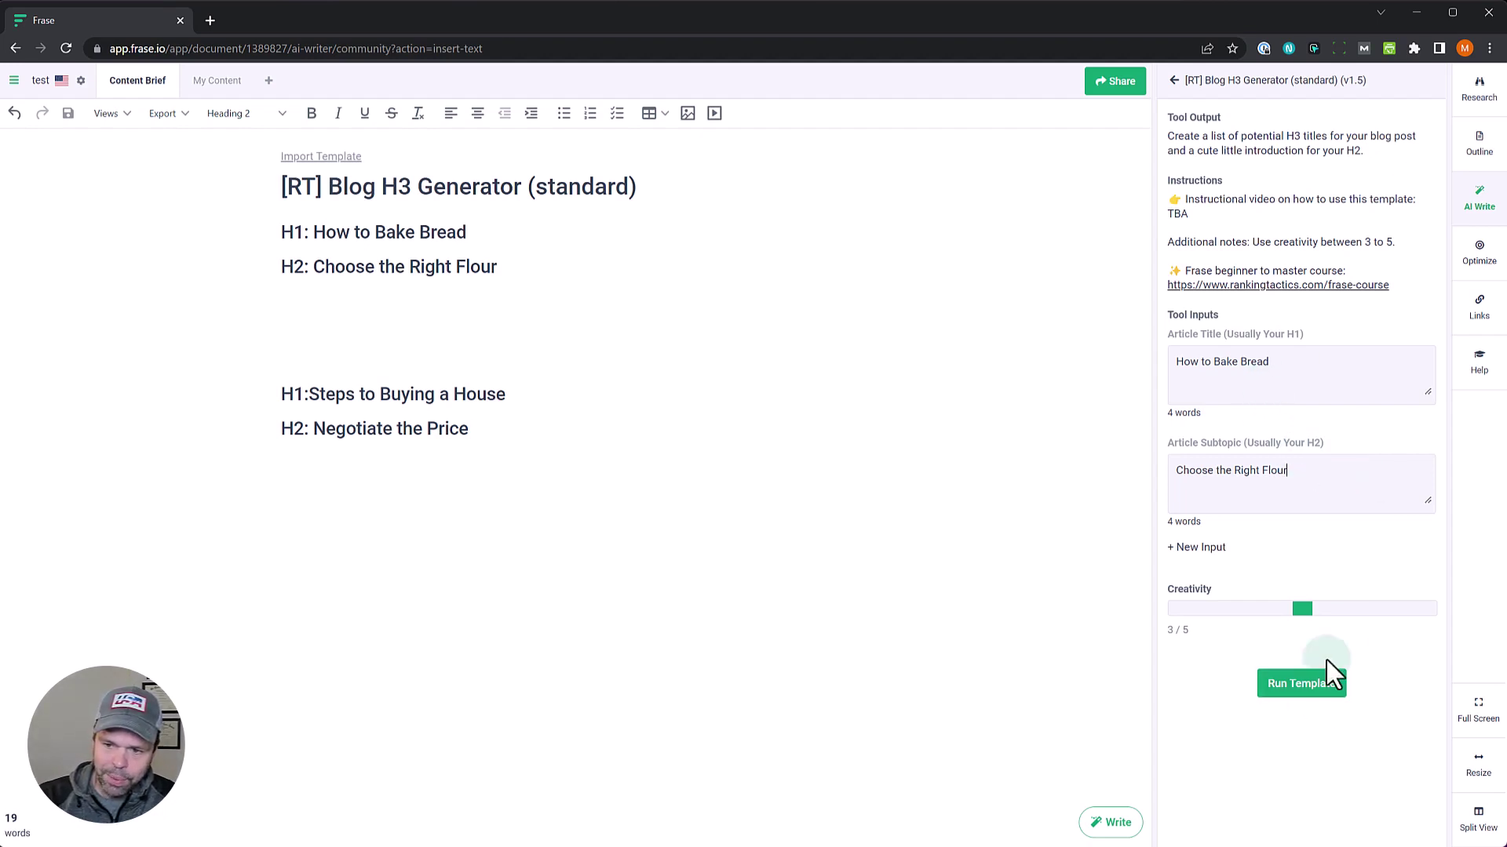
left_click(1303, 610)
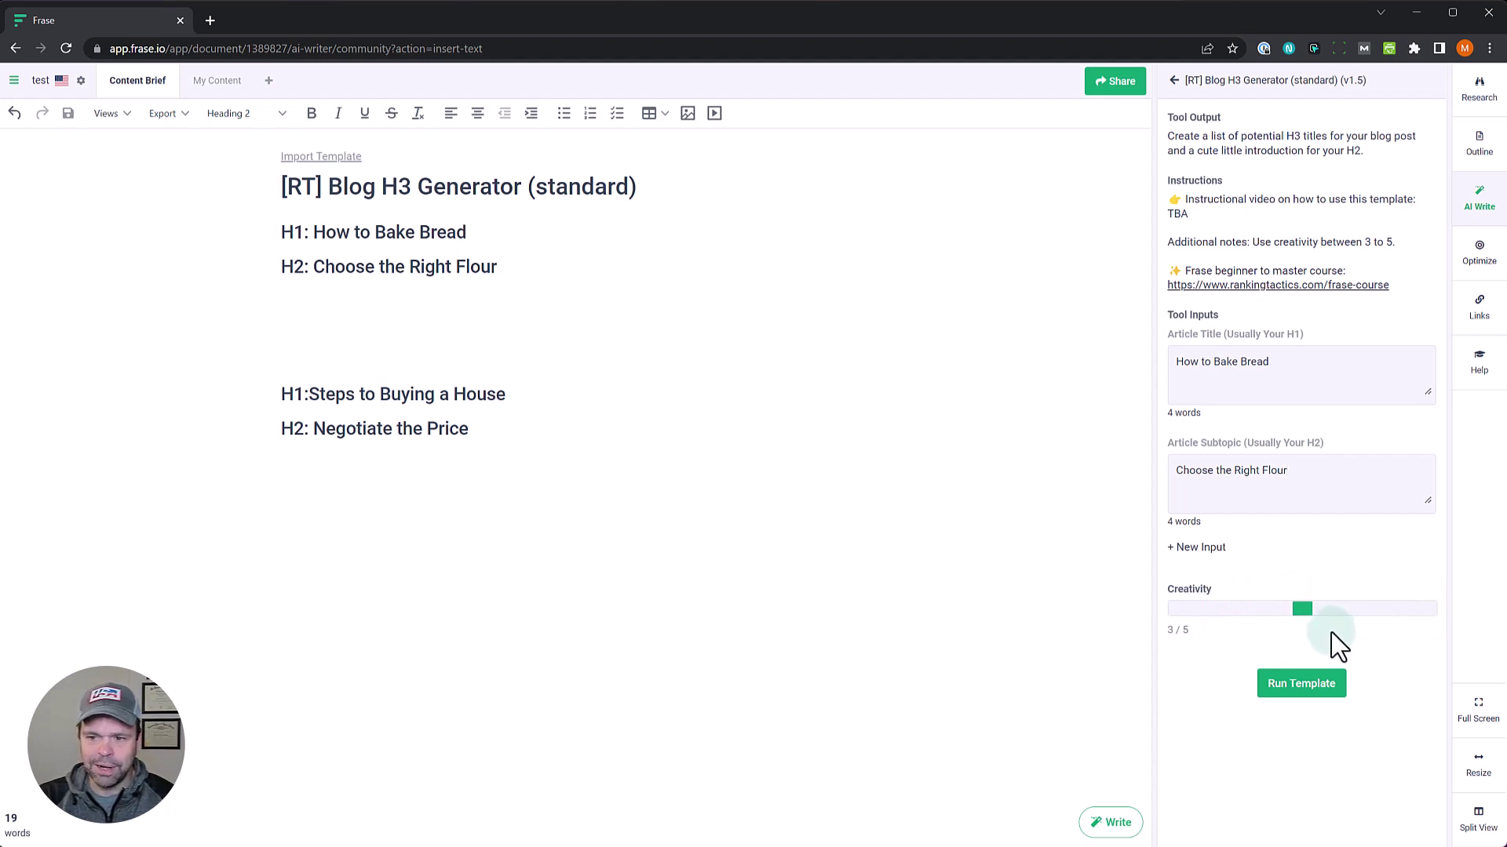
left_click(1311, 694)
left_click(439, 297)
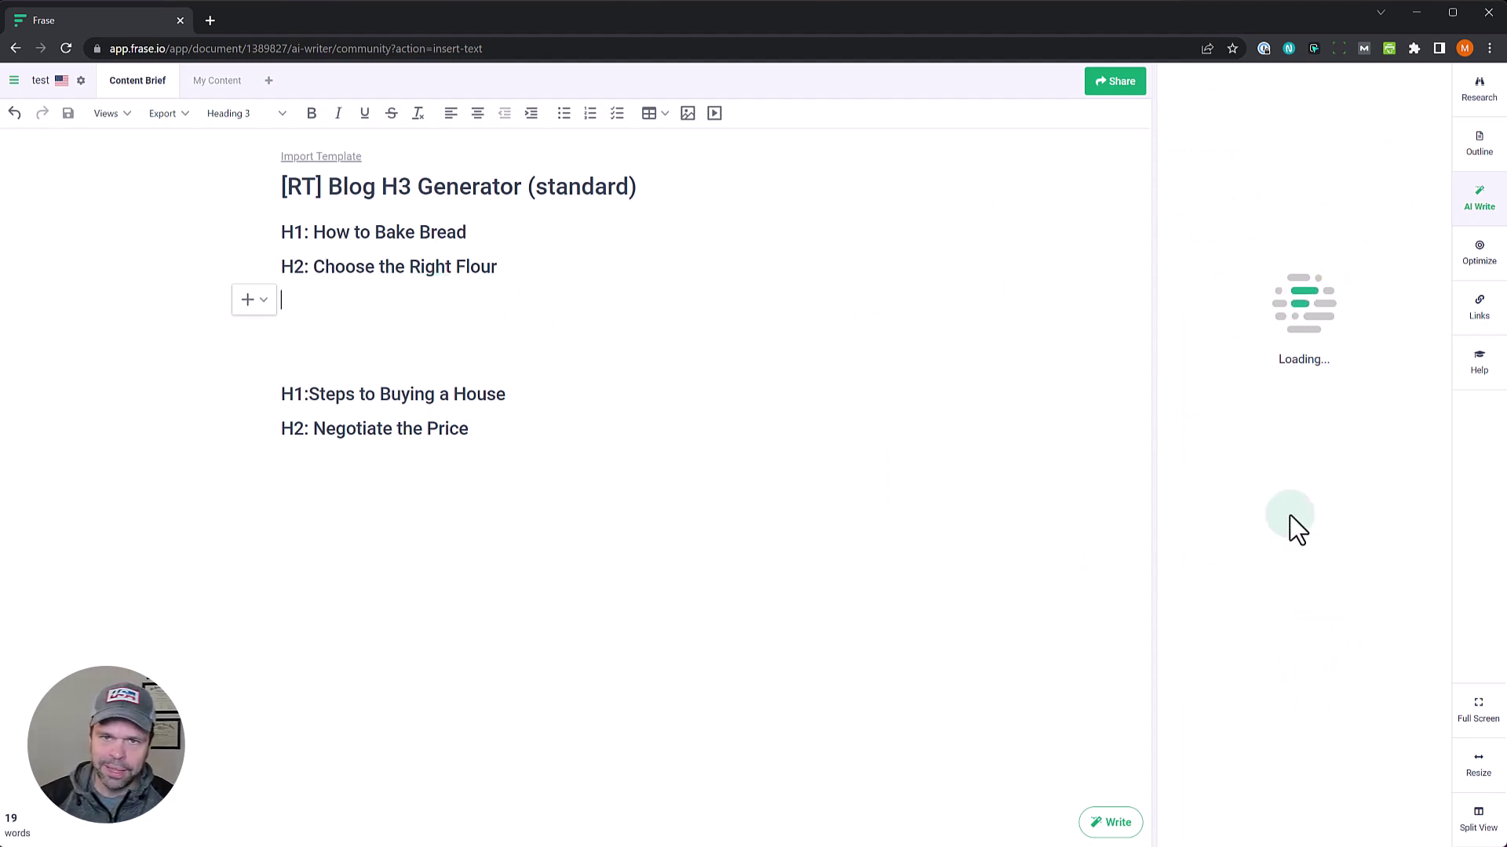
Load more results and insert the first result's bread-making intro under Choose the Right Flour
left_click(1215, 529)
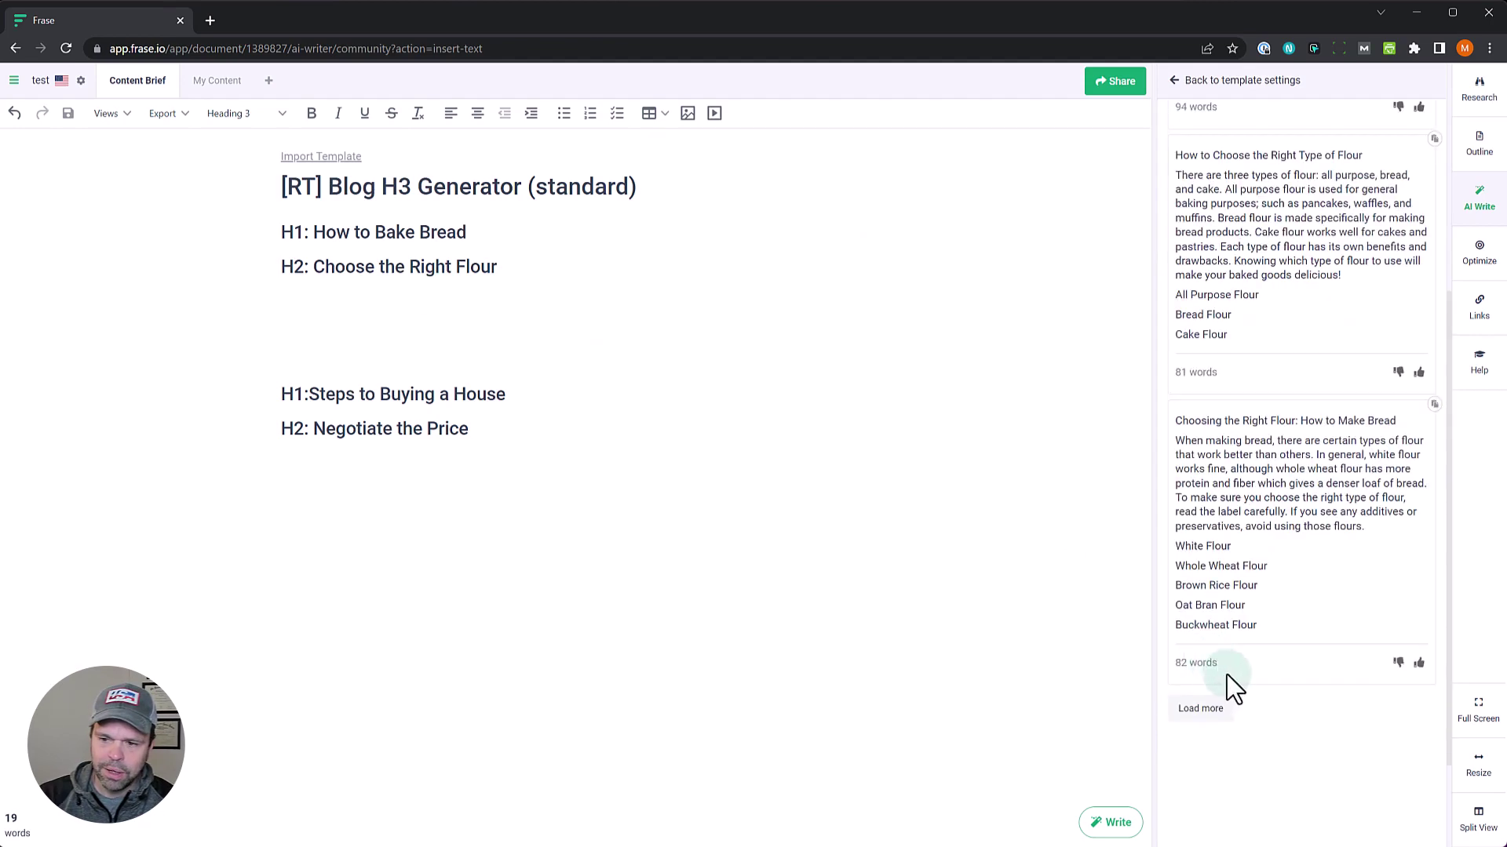
scroll(1231, 676, "up", 5)
scroll(1204, 666, "down", 2)
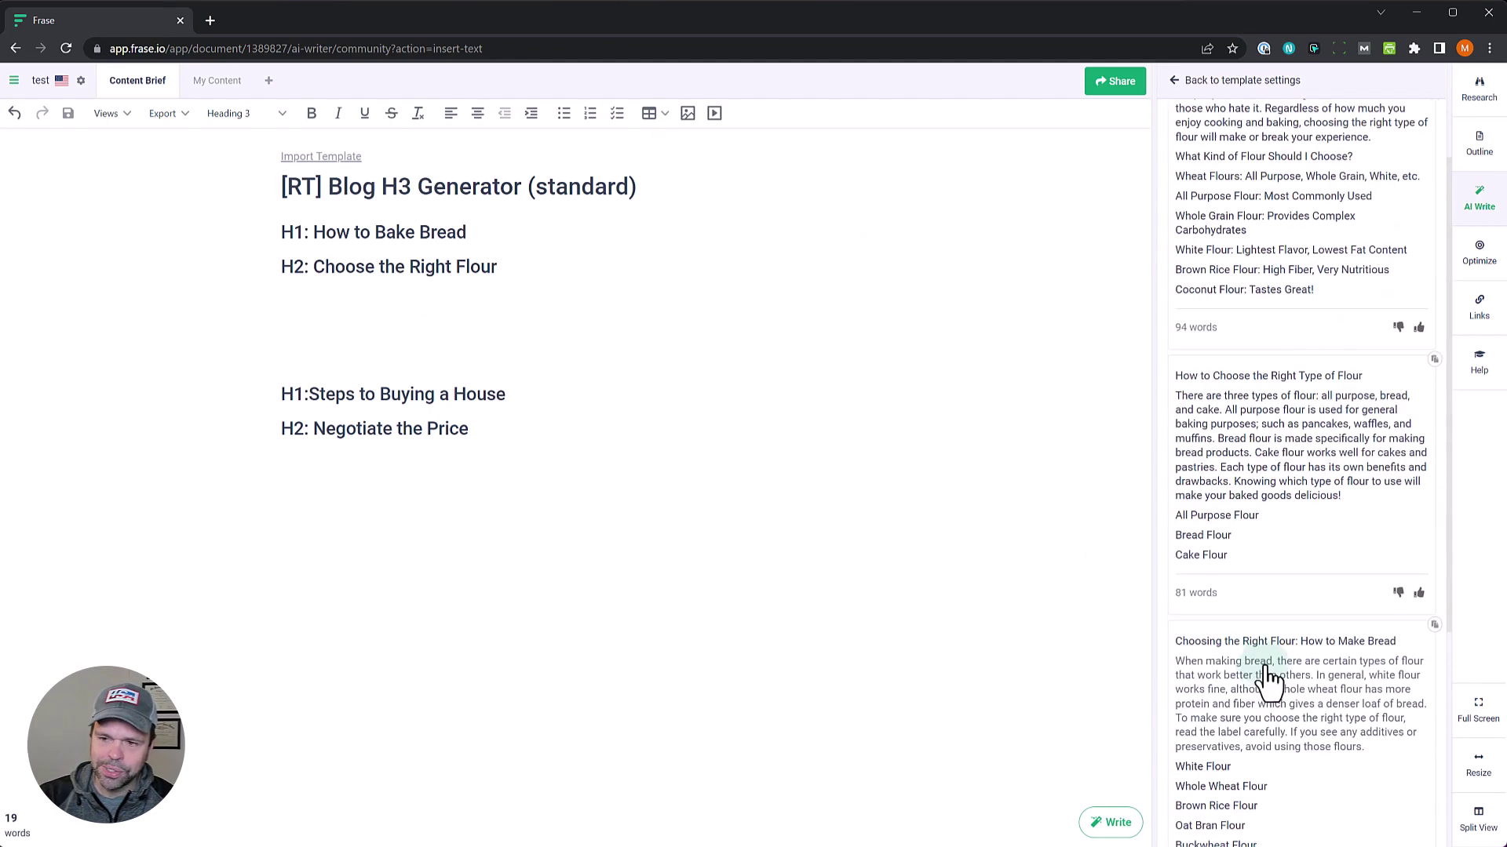
scroll(1194, 669, "up", 2)
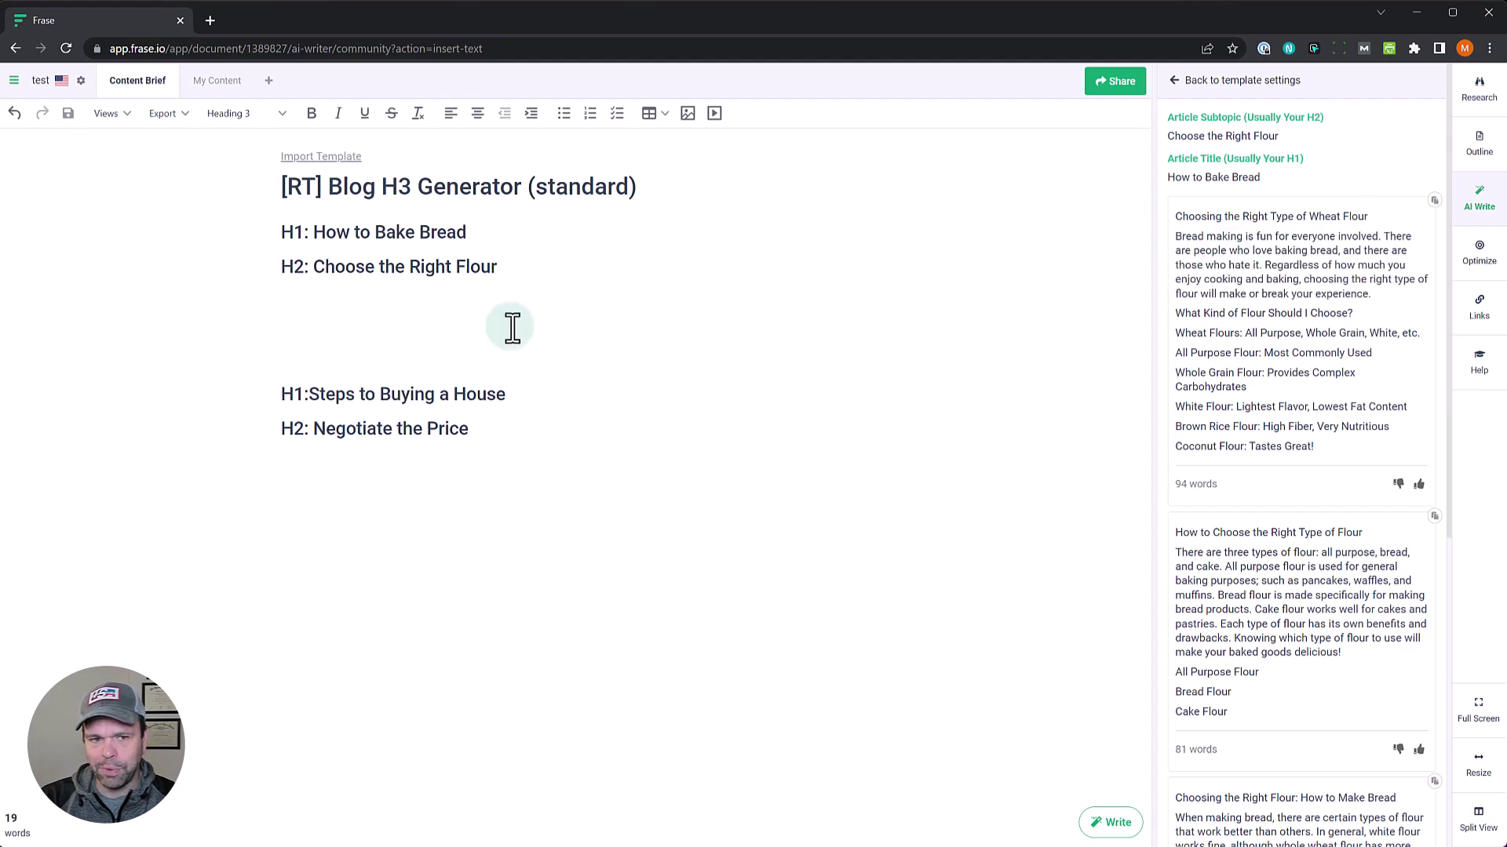
left_click(480, 302)
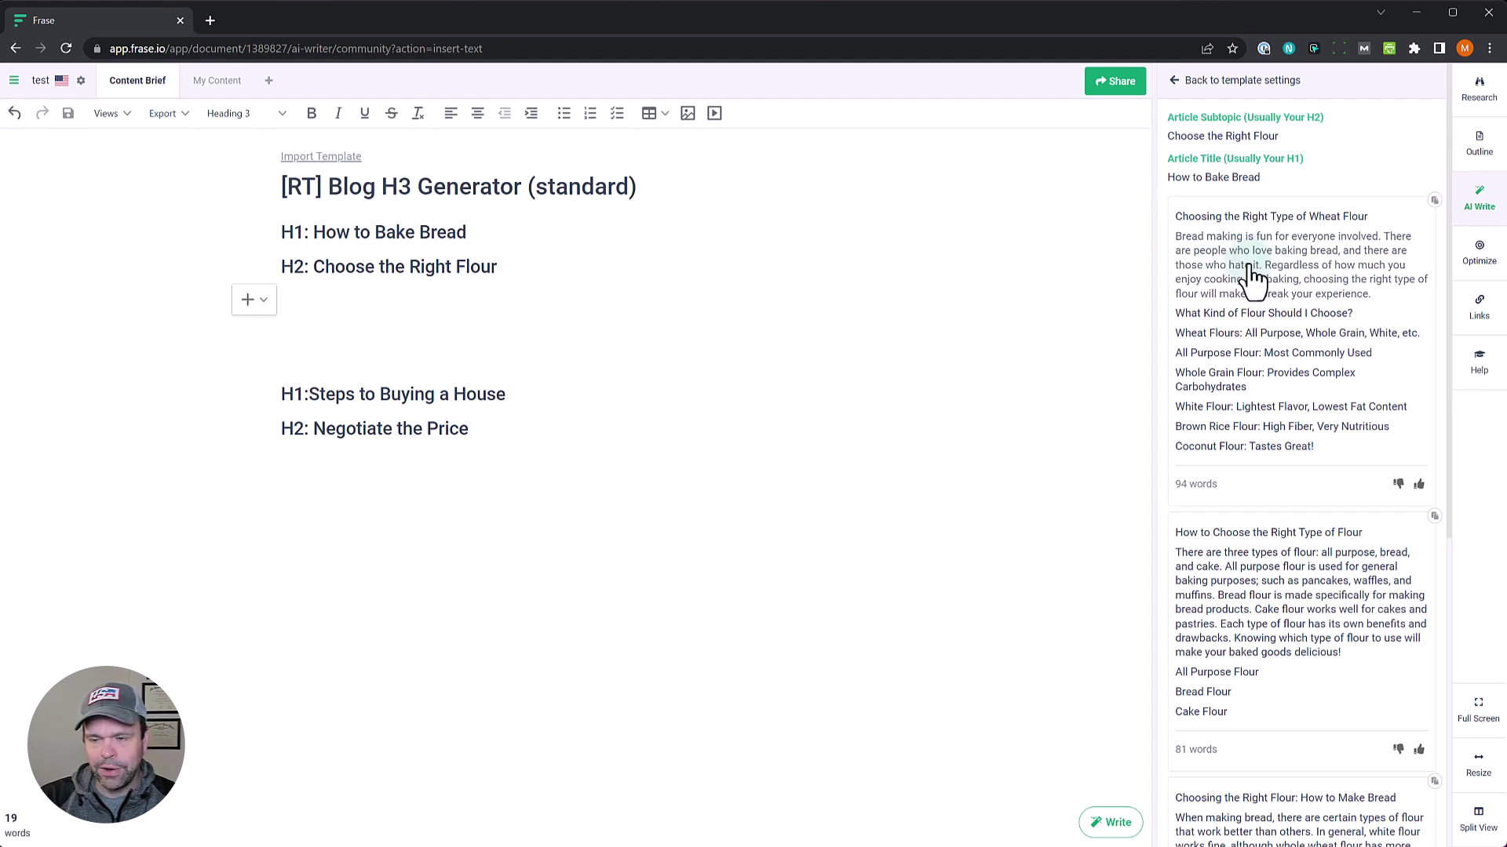
scroll(1278, 612, "down", 2)
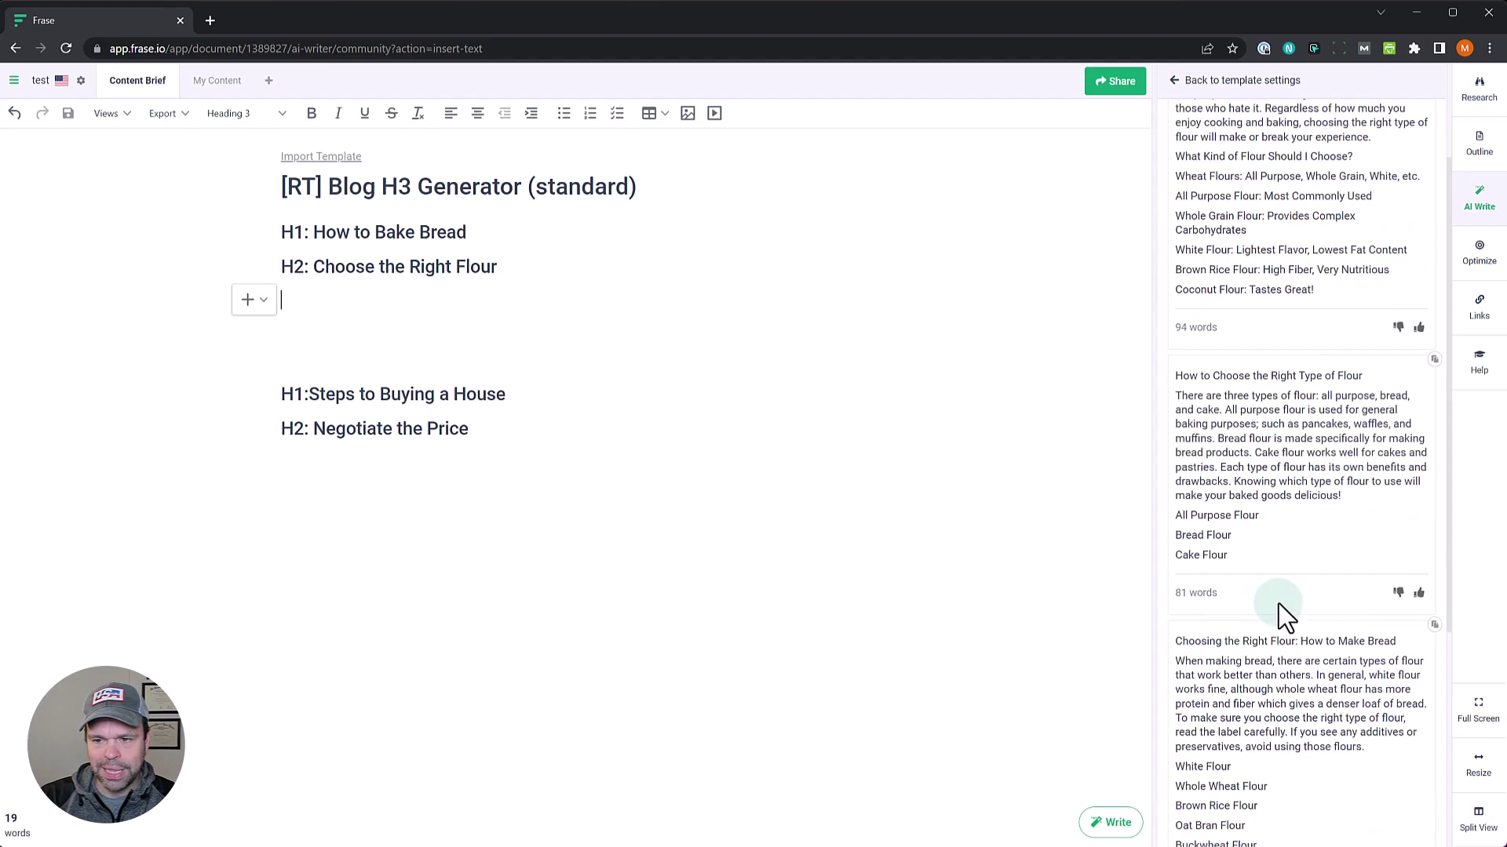
scroll(1280, 604, "up", 2)
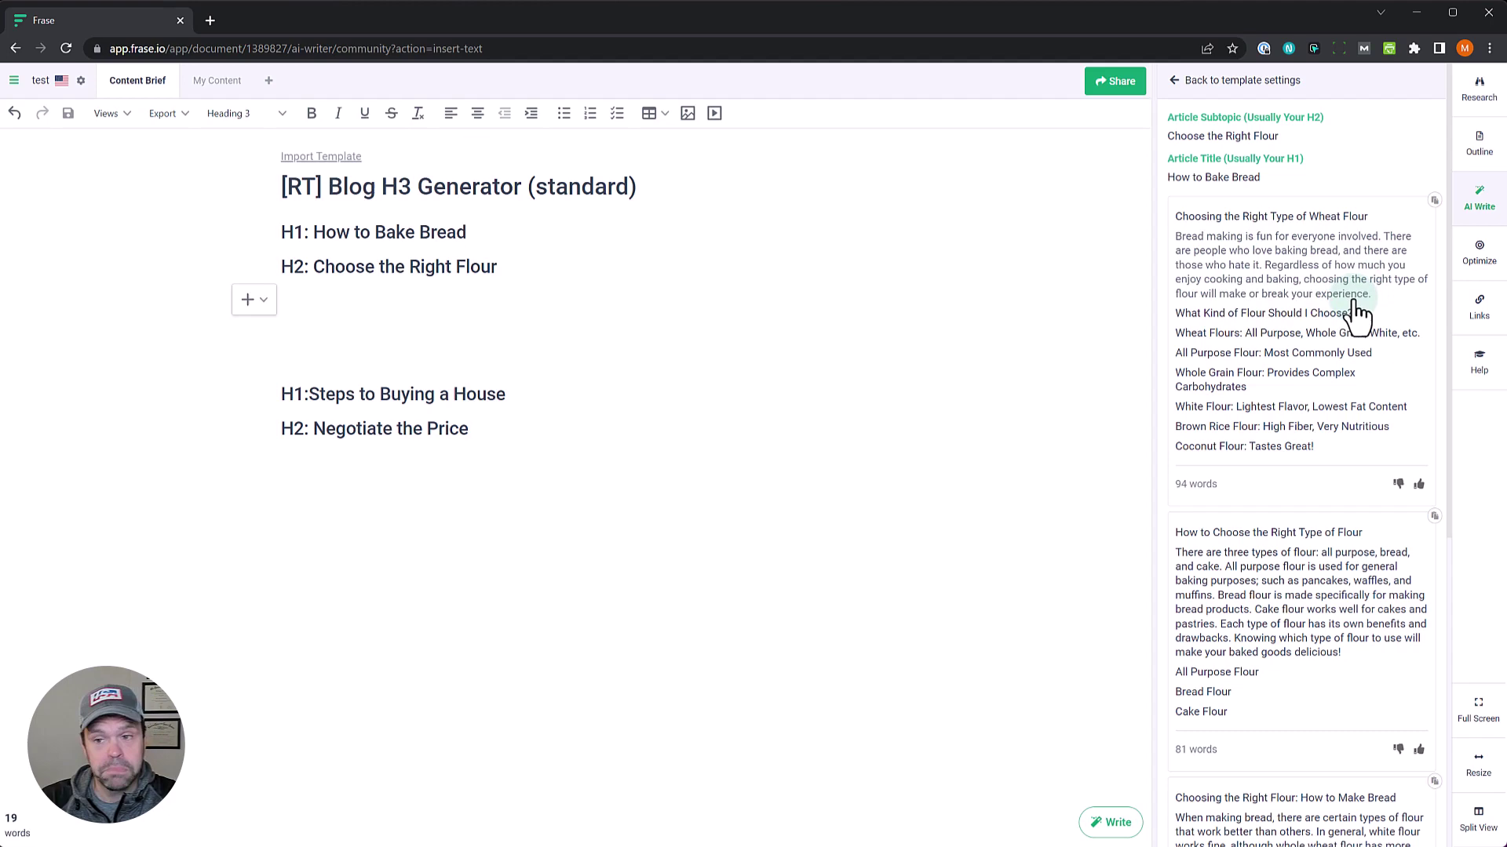
scroll(1326, 361, "down", 2)
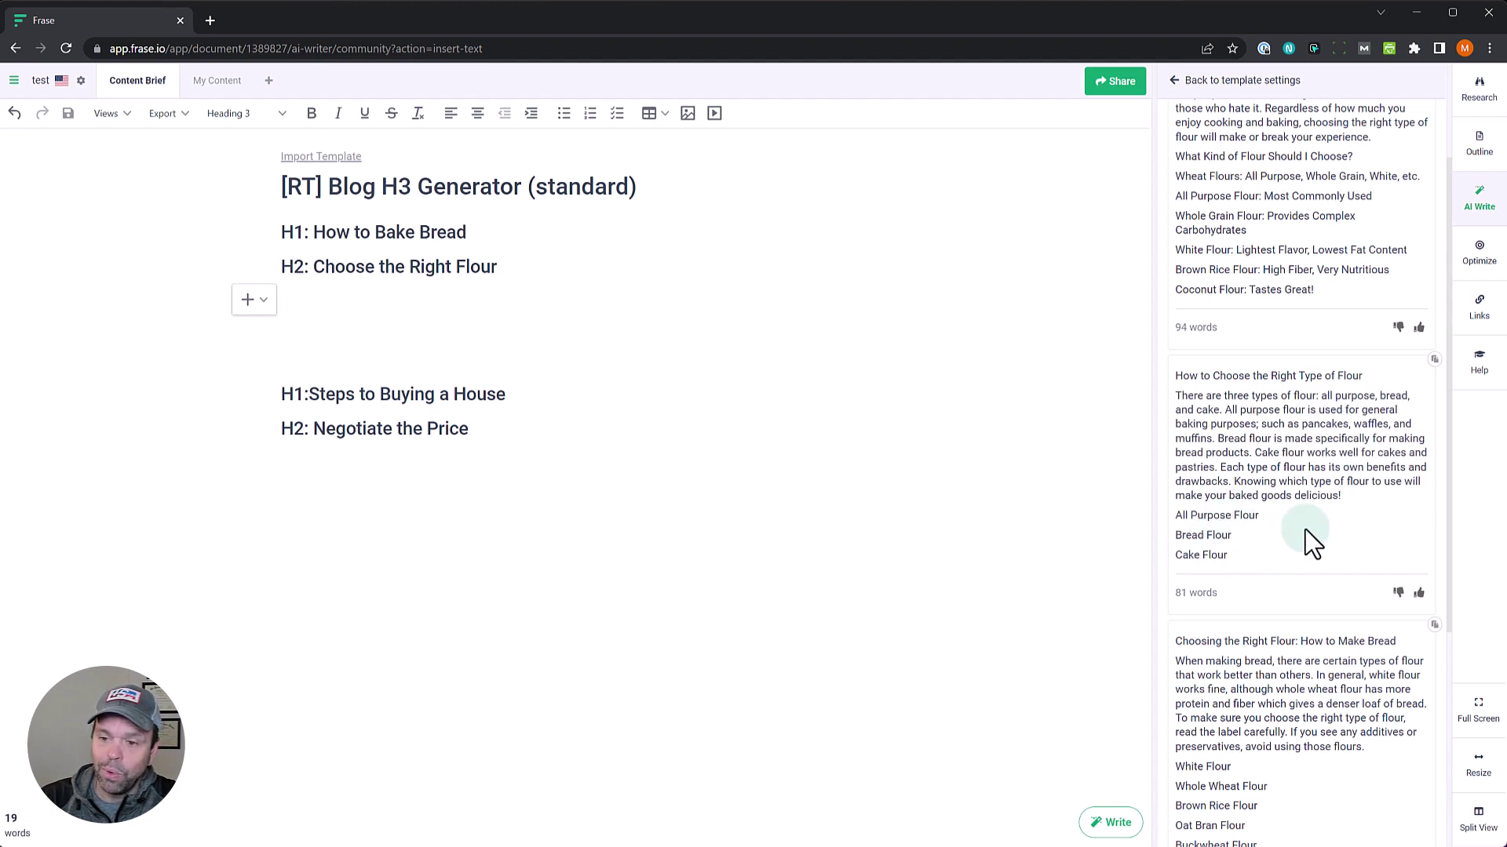
scroll(1307, 530, "down", 2)
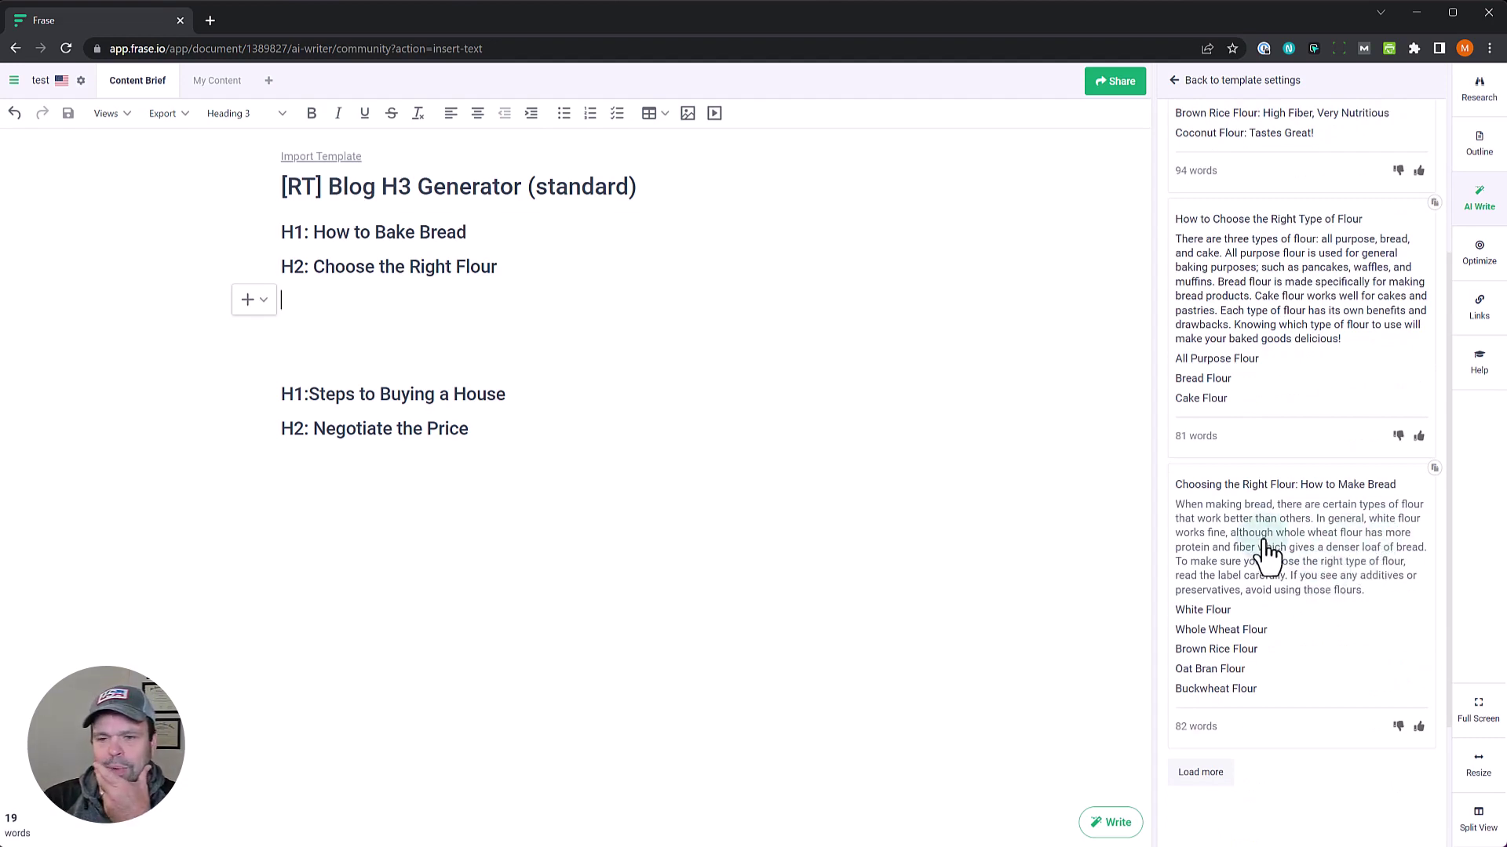
scroll(1259, 565, "up", 5)
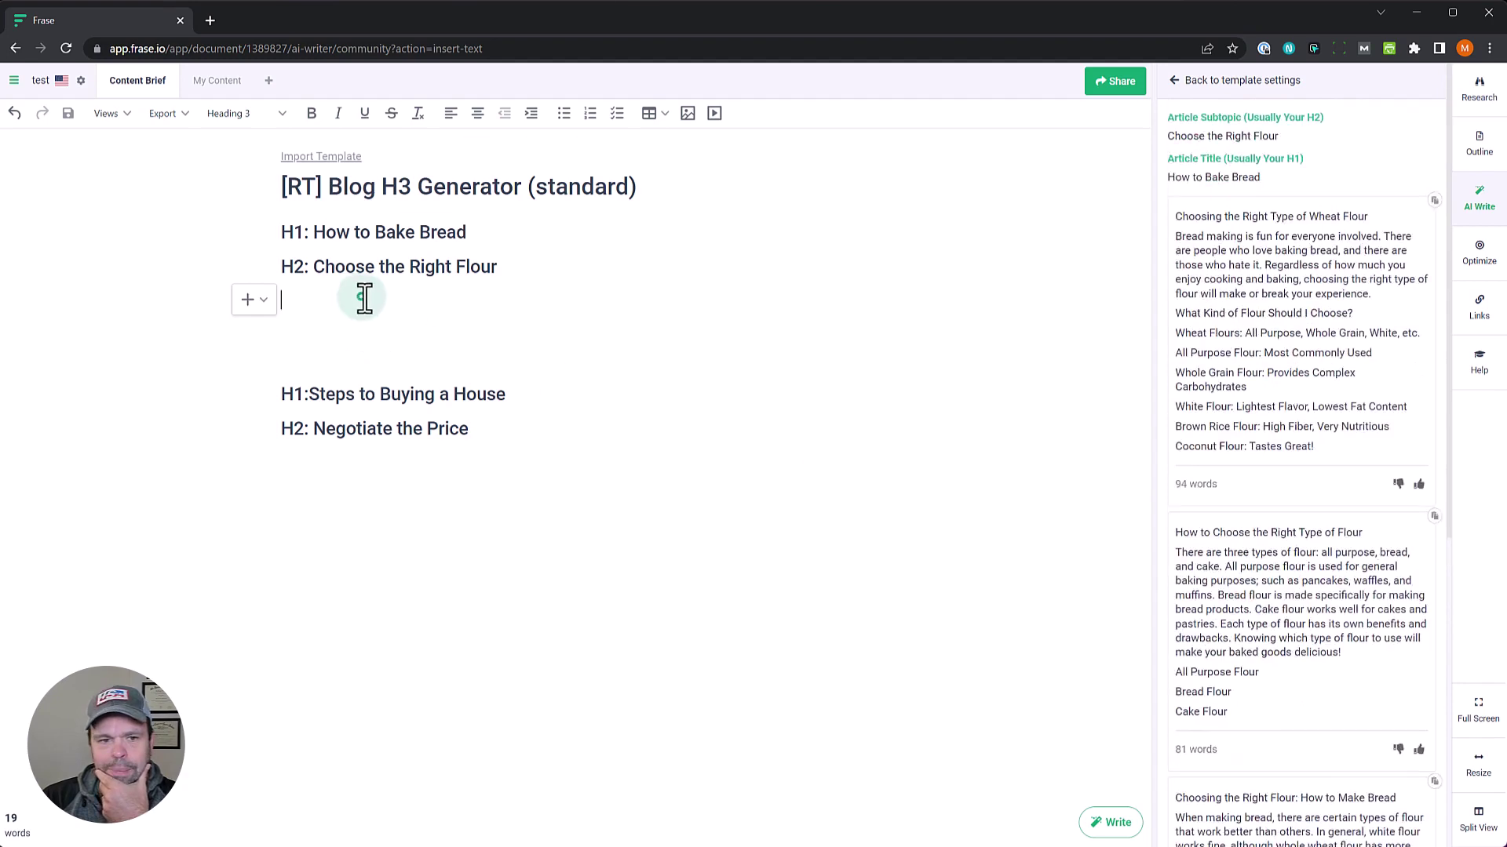
left_click(1274, 279)
scroll(1251, 424, "down", 4)
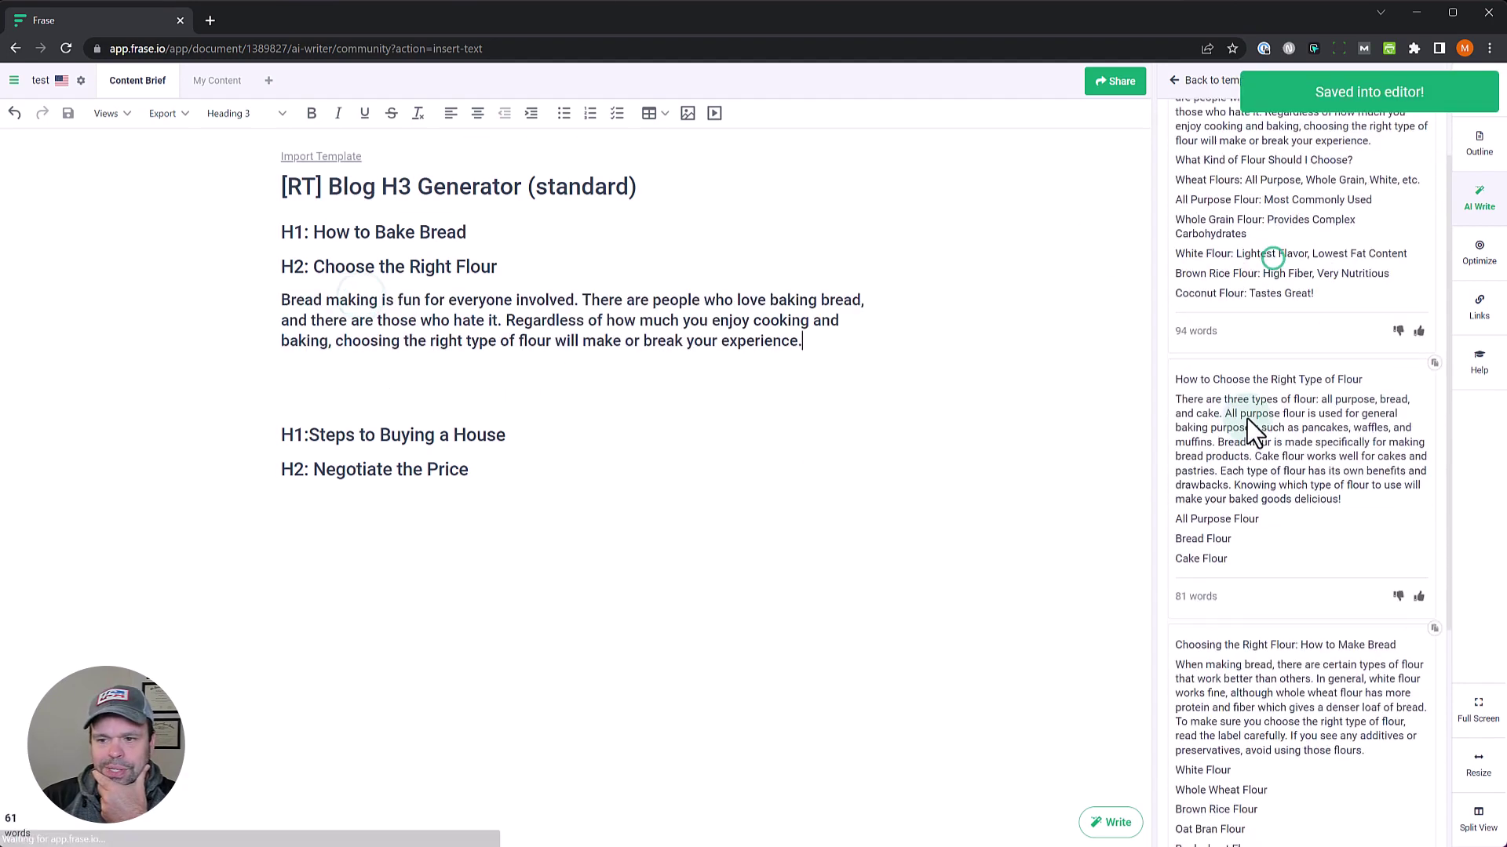
Convert the inserted bread-making intro to normal Paragraph text
triple_click(791, 339)
left_click(423, 265)
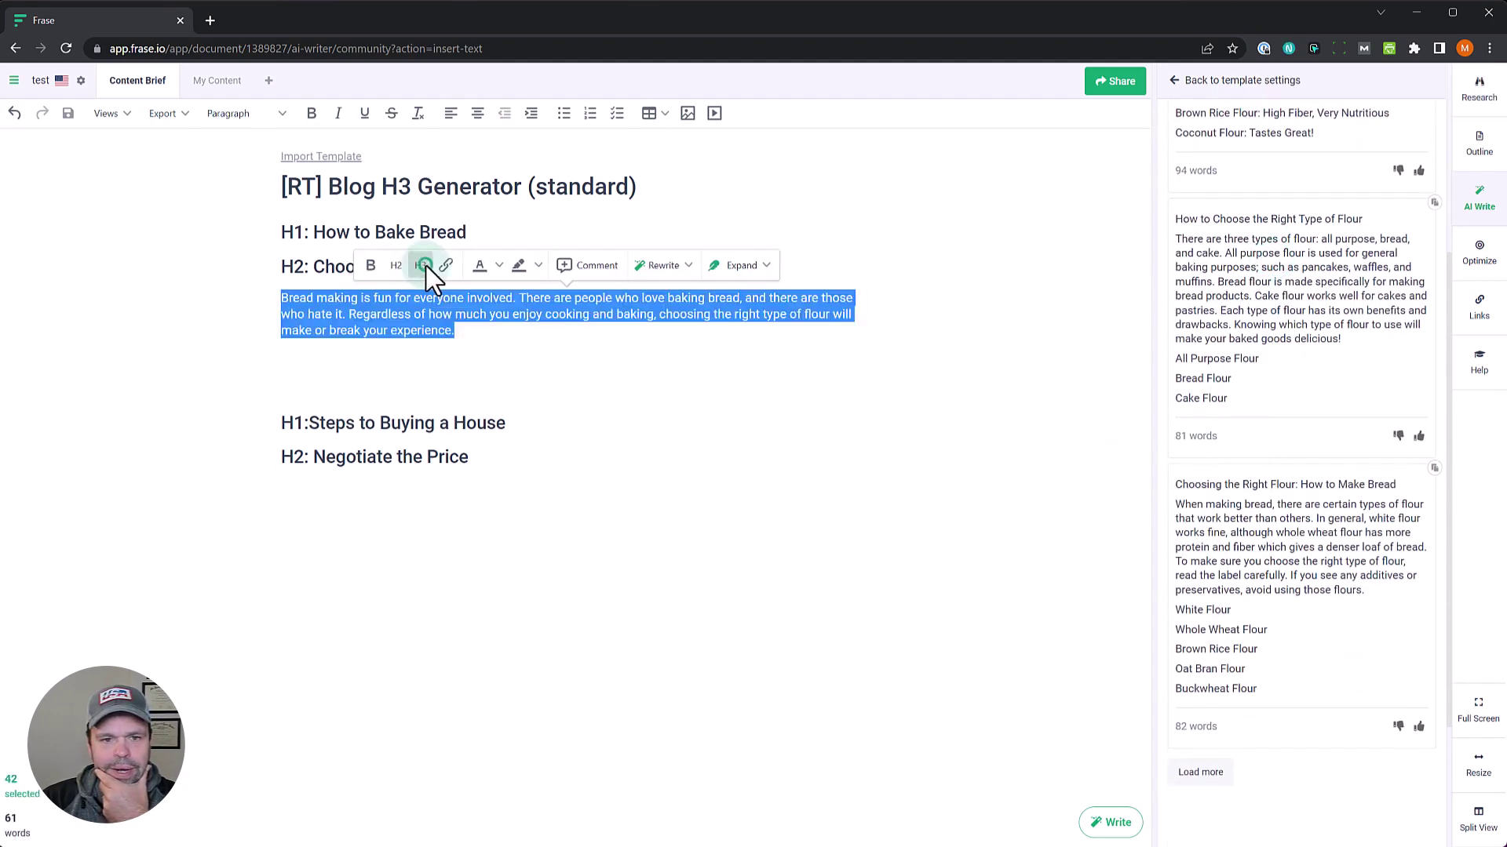
left_click(476, 332)
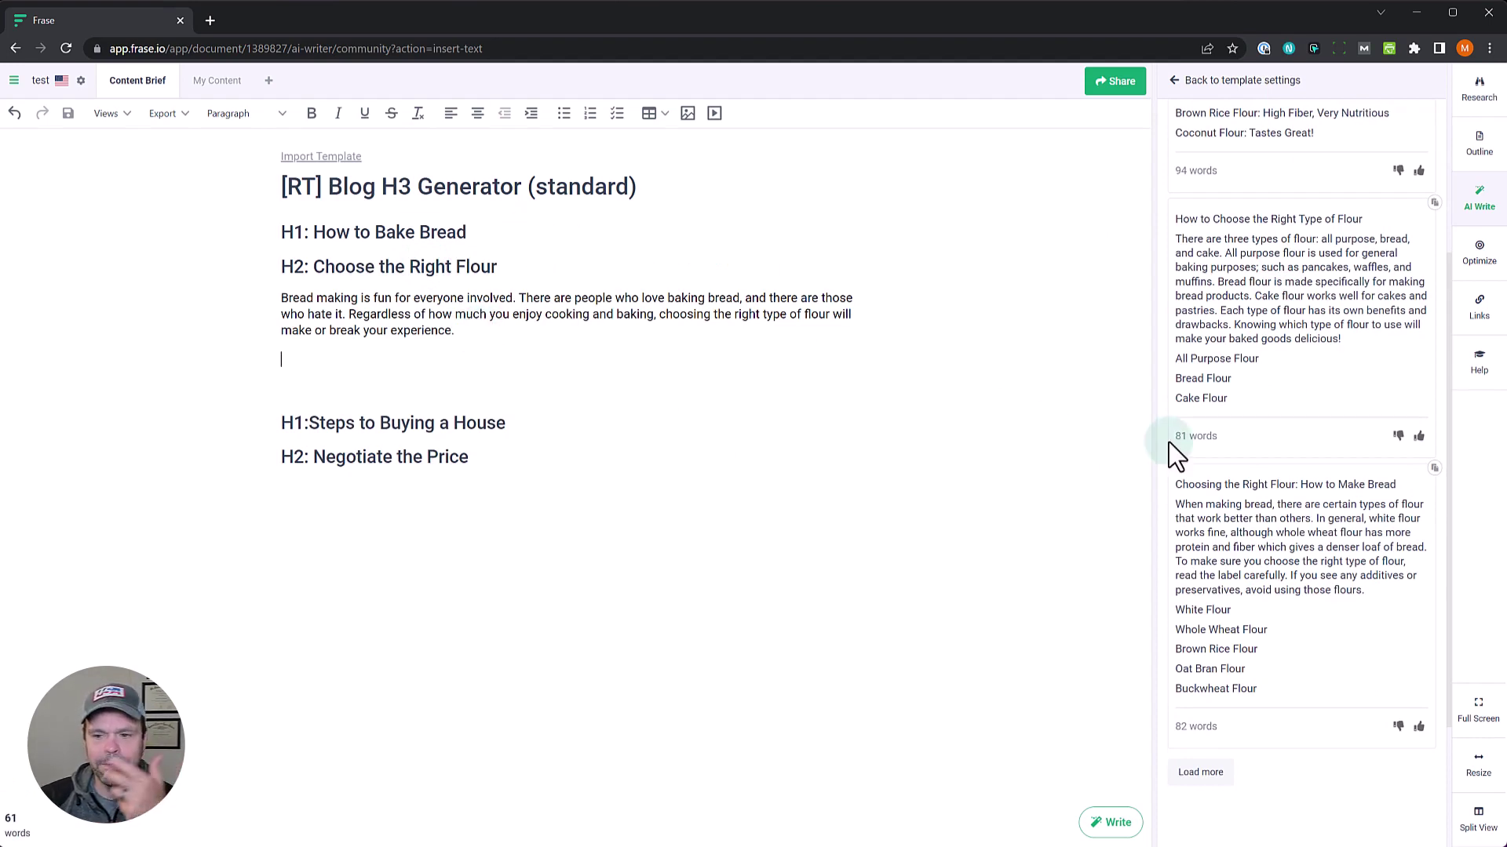
Insert the third AI card's white versus whole wheat flour paragraph below the intro
scroll(1300, 656, "down", 2)
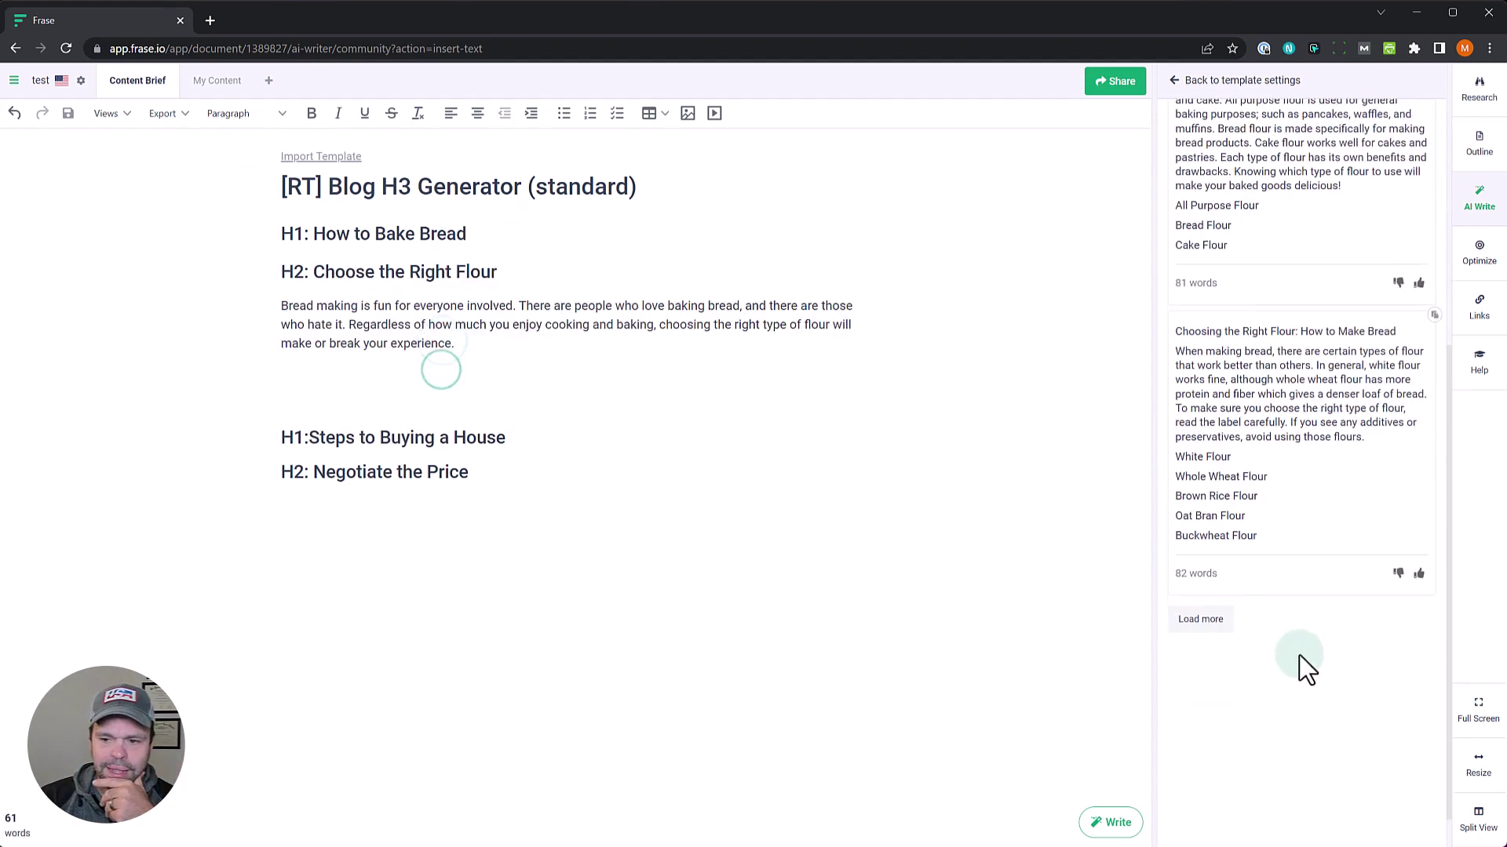
left_click(1265, 423)
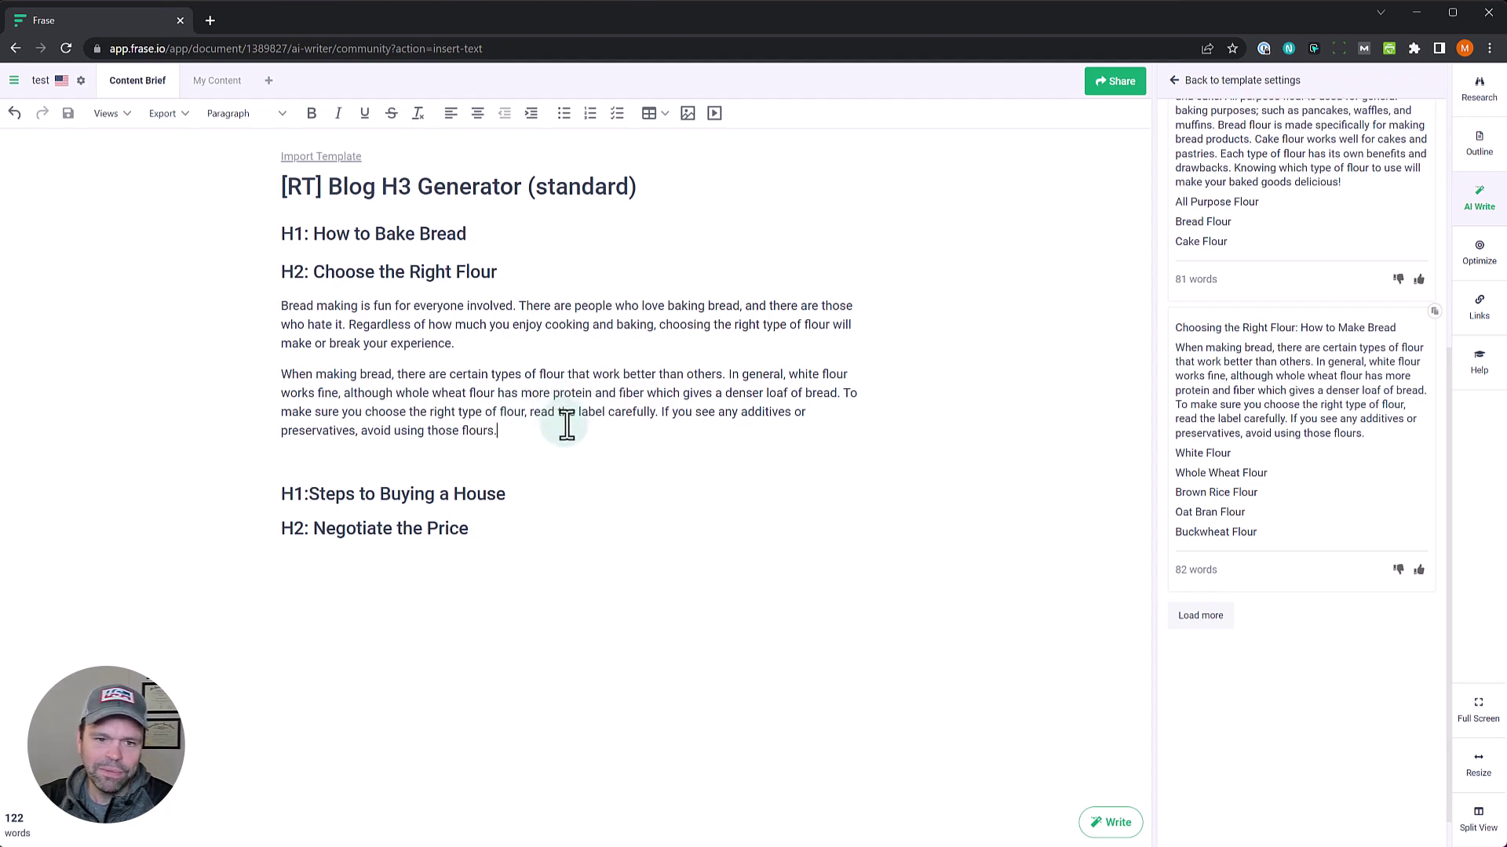
left_click_drag(568, 426, 275, 384)
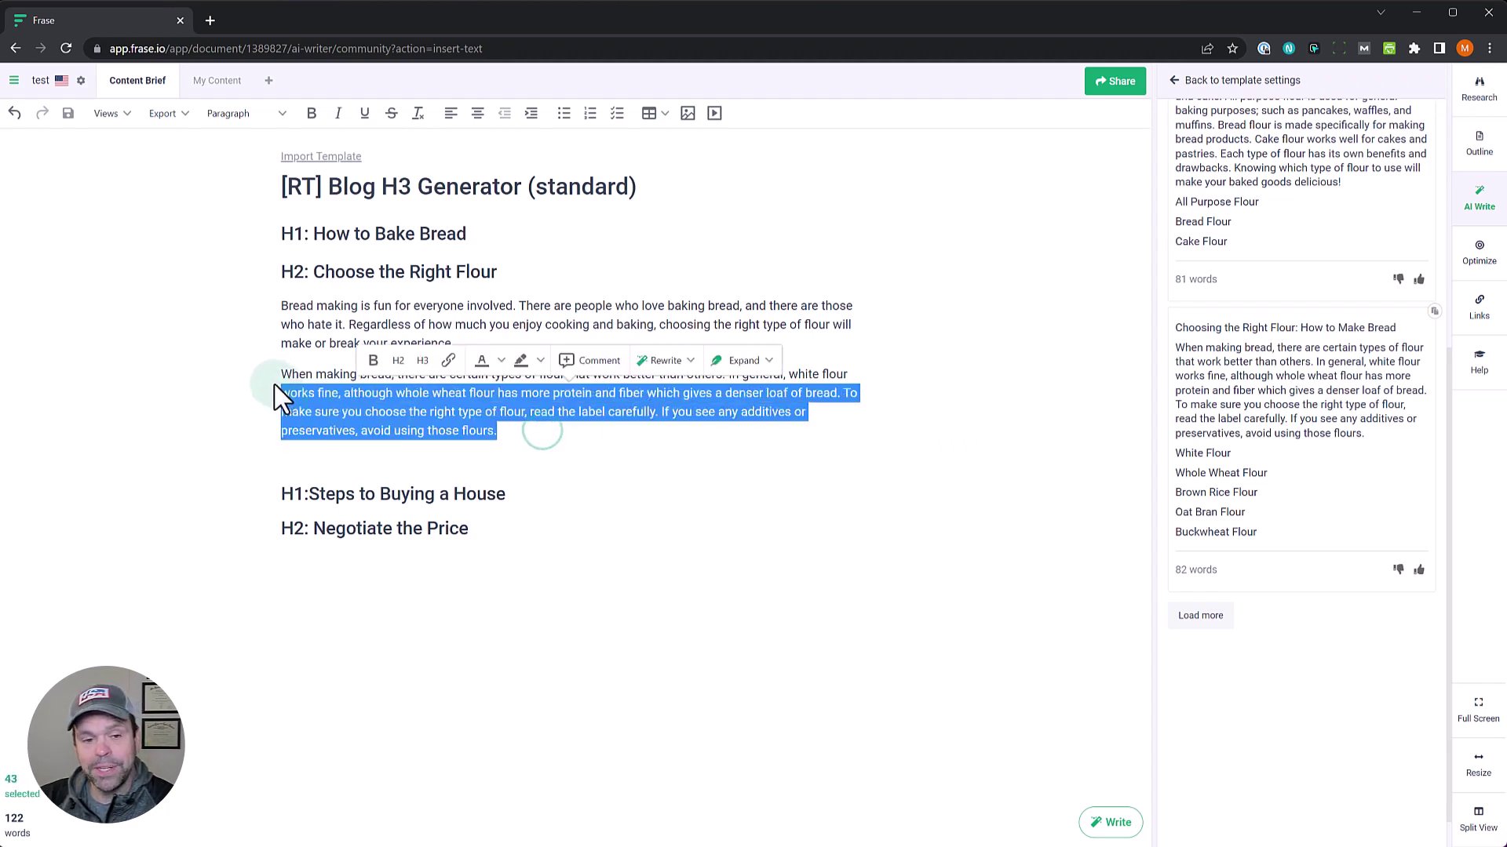
left_click(310, 324)
left_click_drag(502, 431, 416, 400)
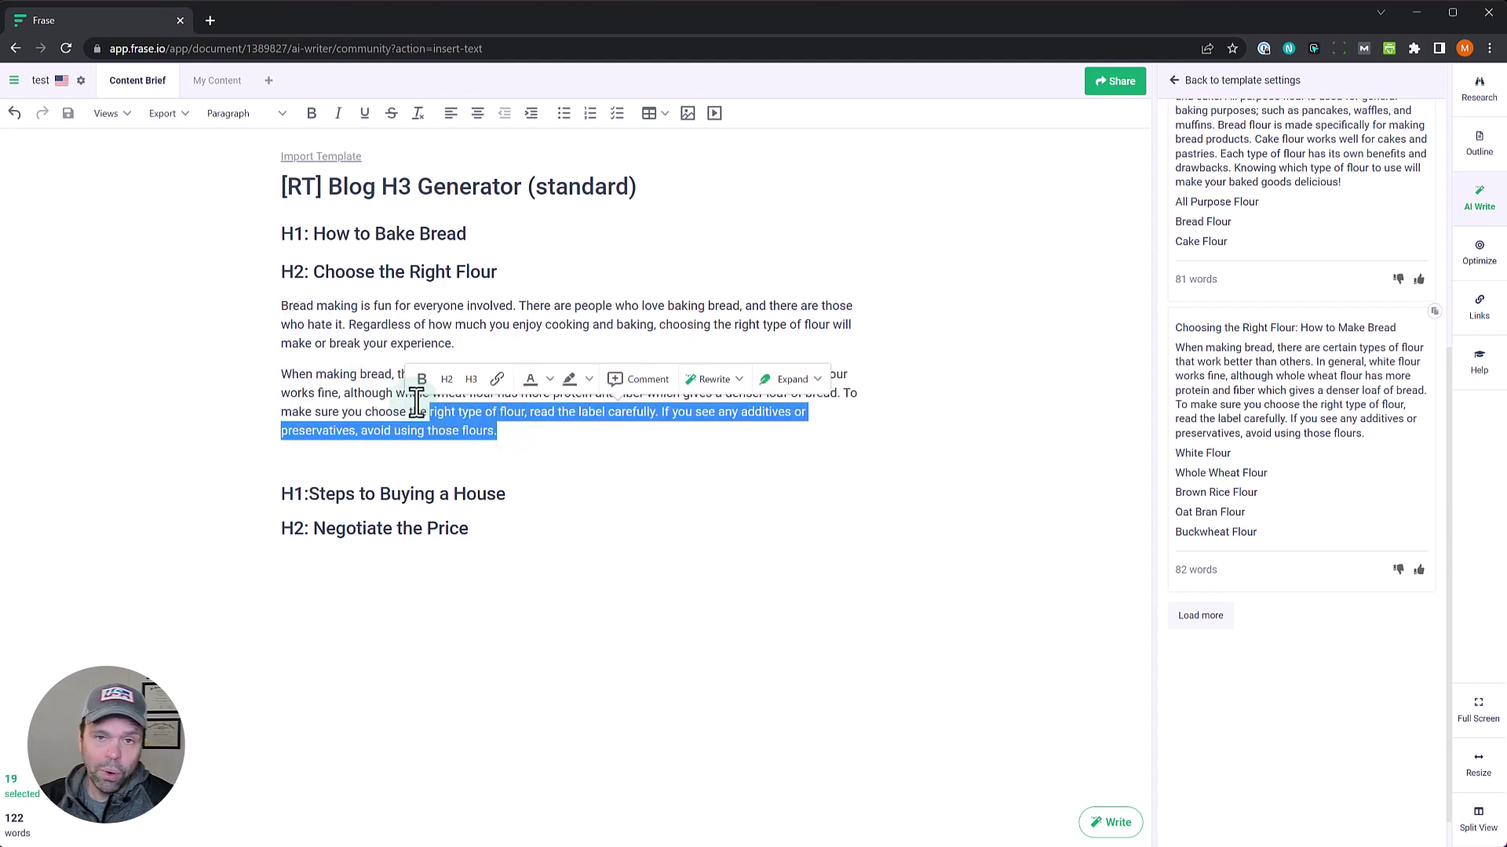
left_click(545, 432)
Add the flour question plus Wheat, All Purpose, Whole Grain, White, Brown Rice and Coconut Flour lines
key("Return")
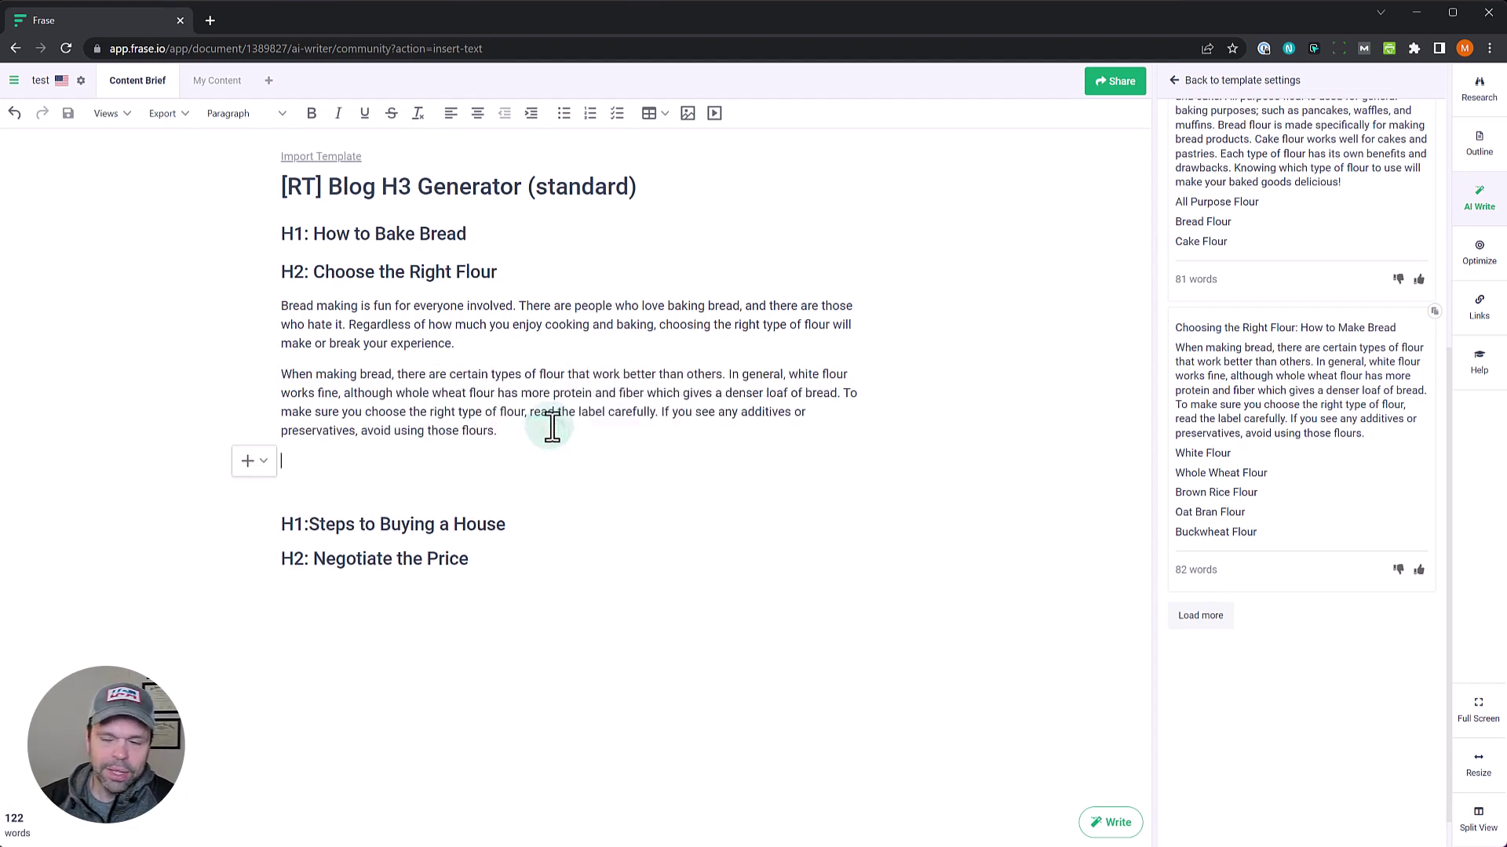
scroll(1345, 453, "up", 4)
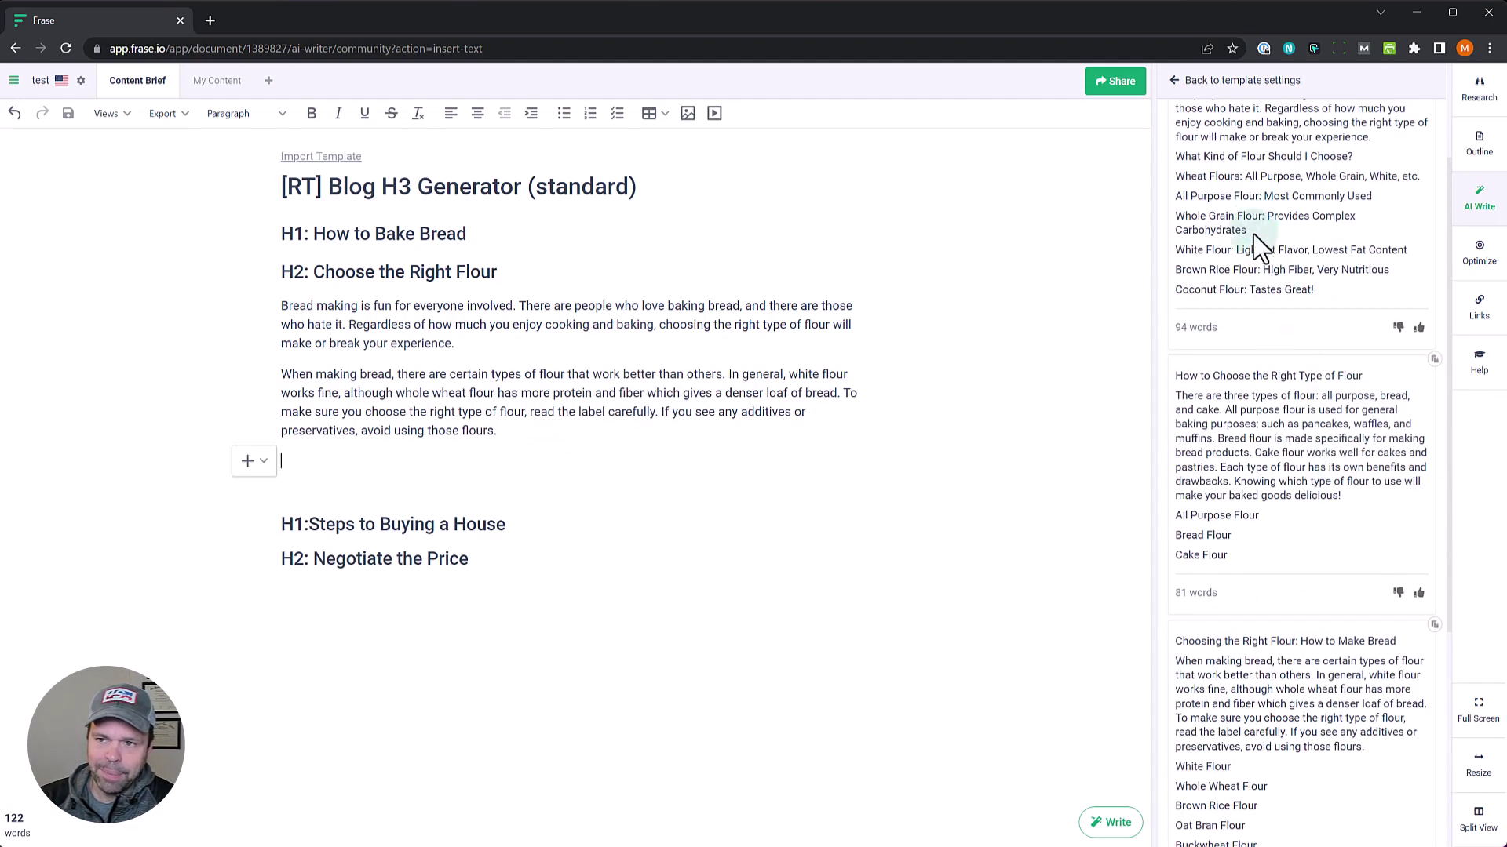
left_click(1232, 157)
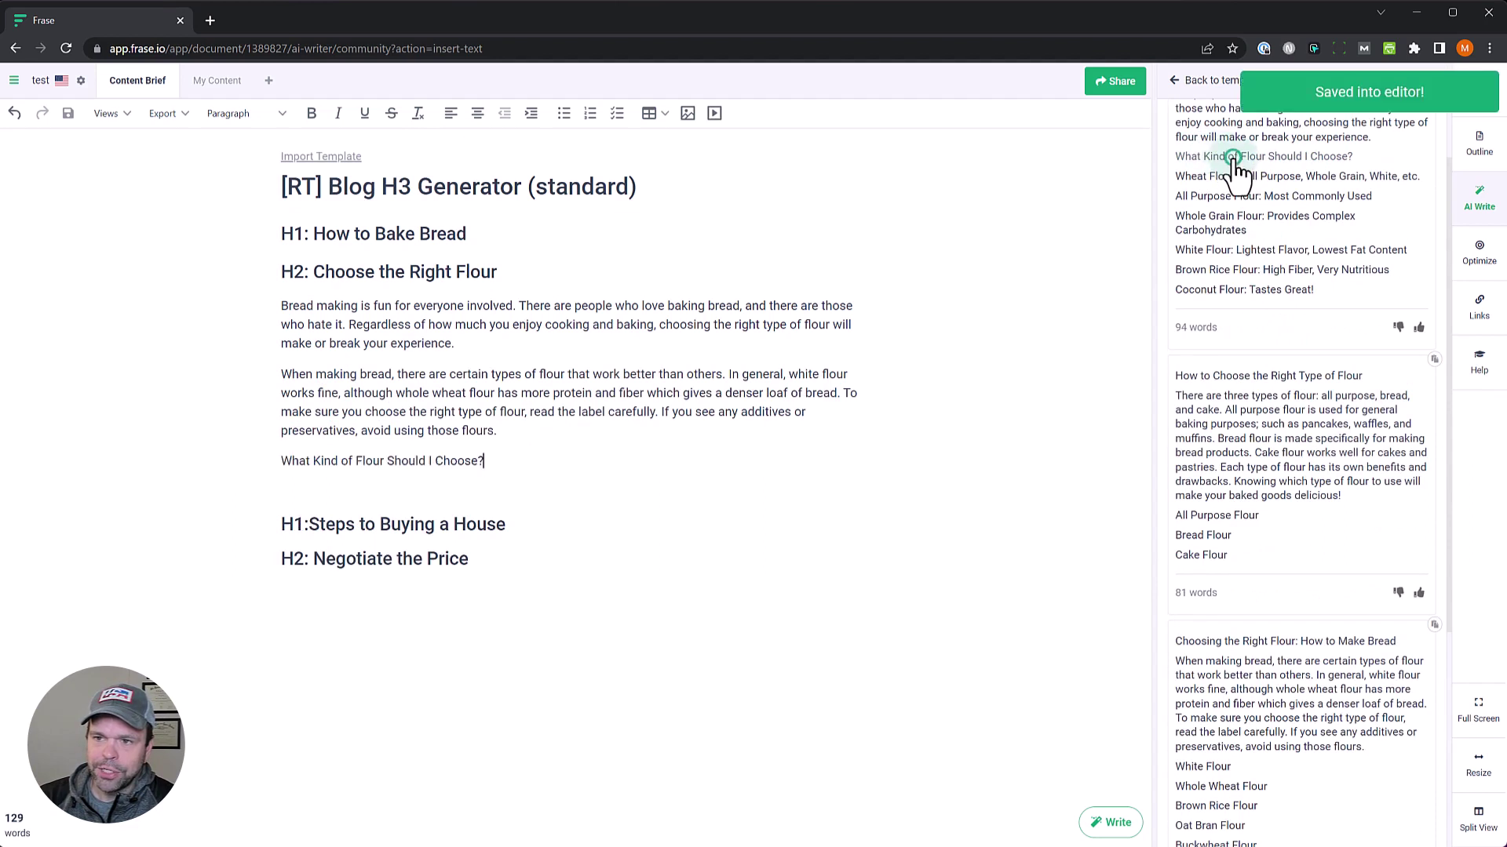
left_click(1260, 178)
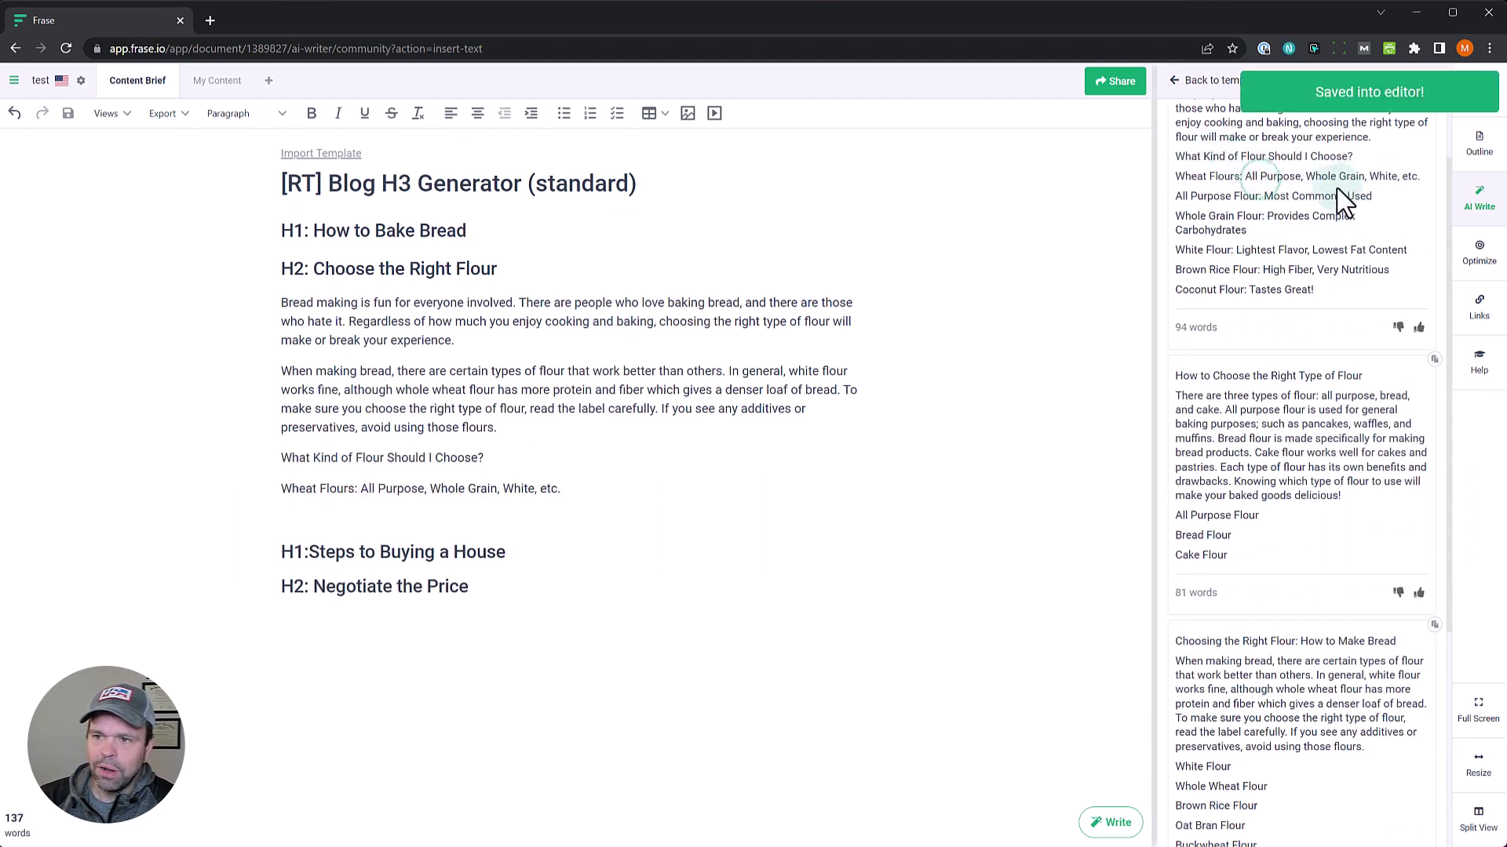
left_click(1228, 205)
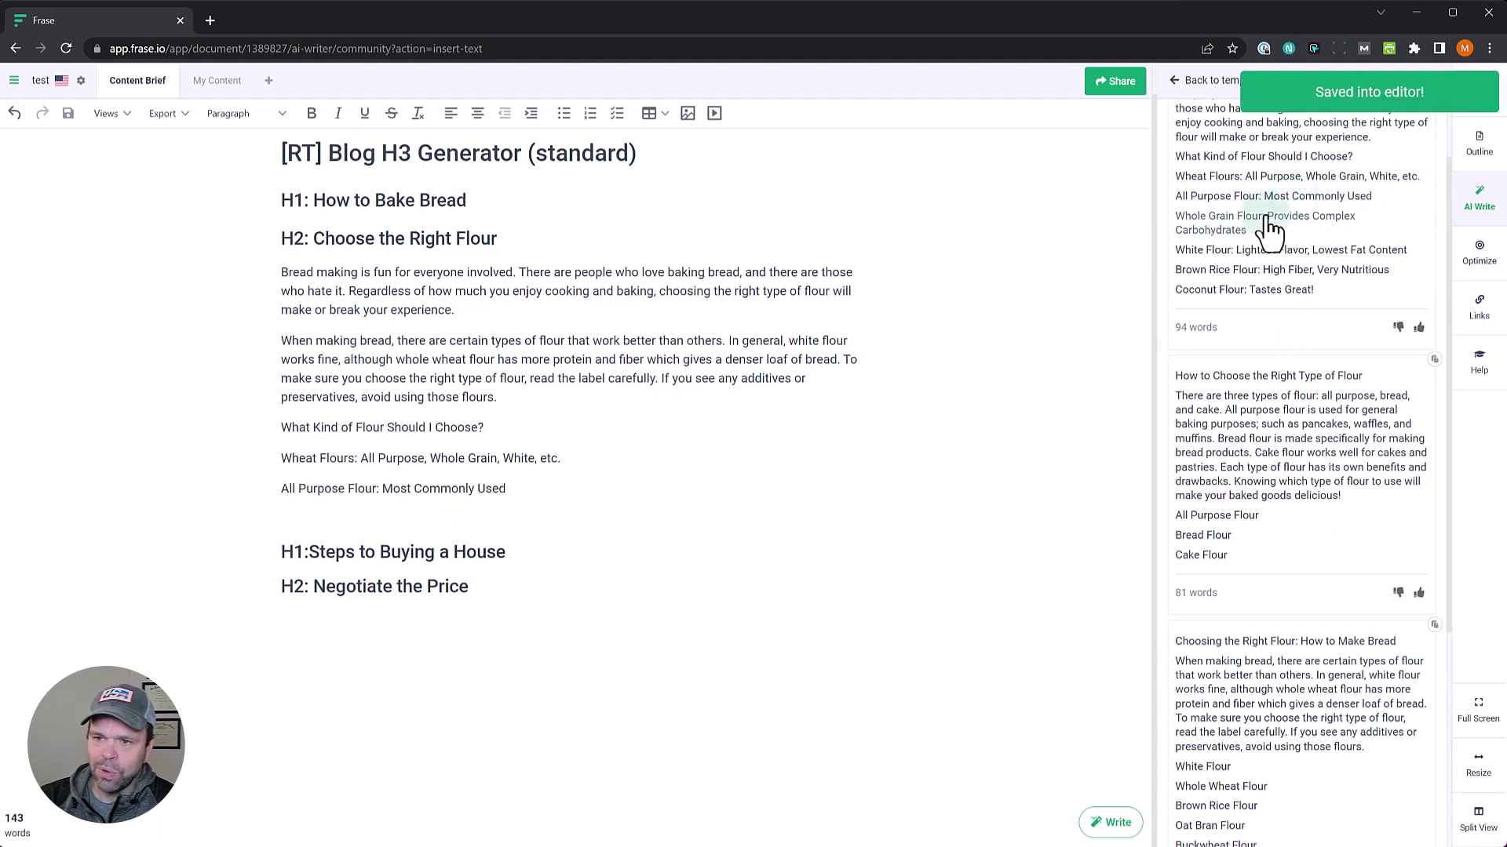
left_click(1267, 221)
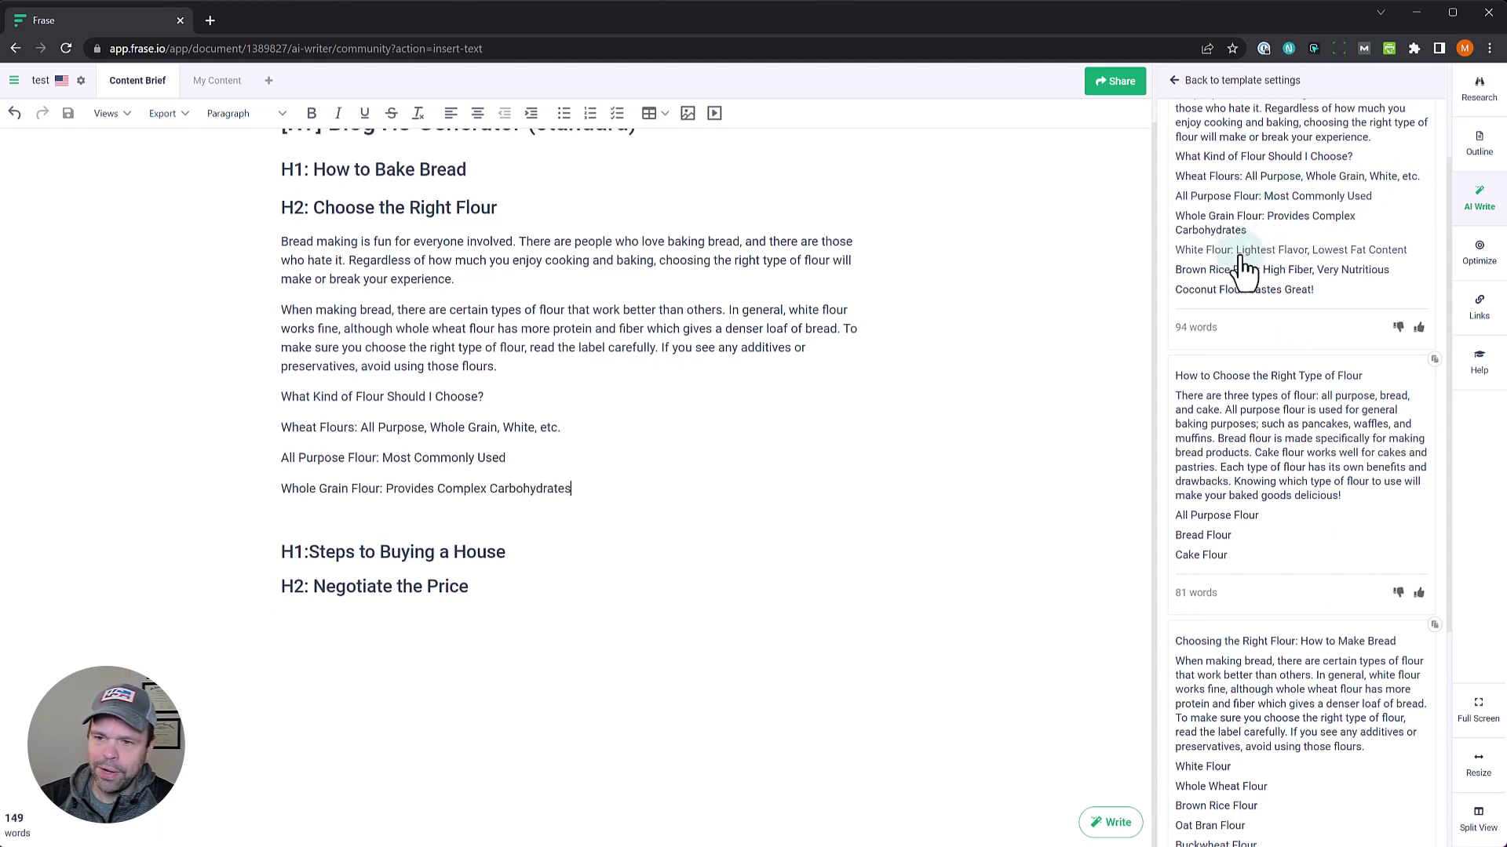
left_click(1277, 250)
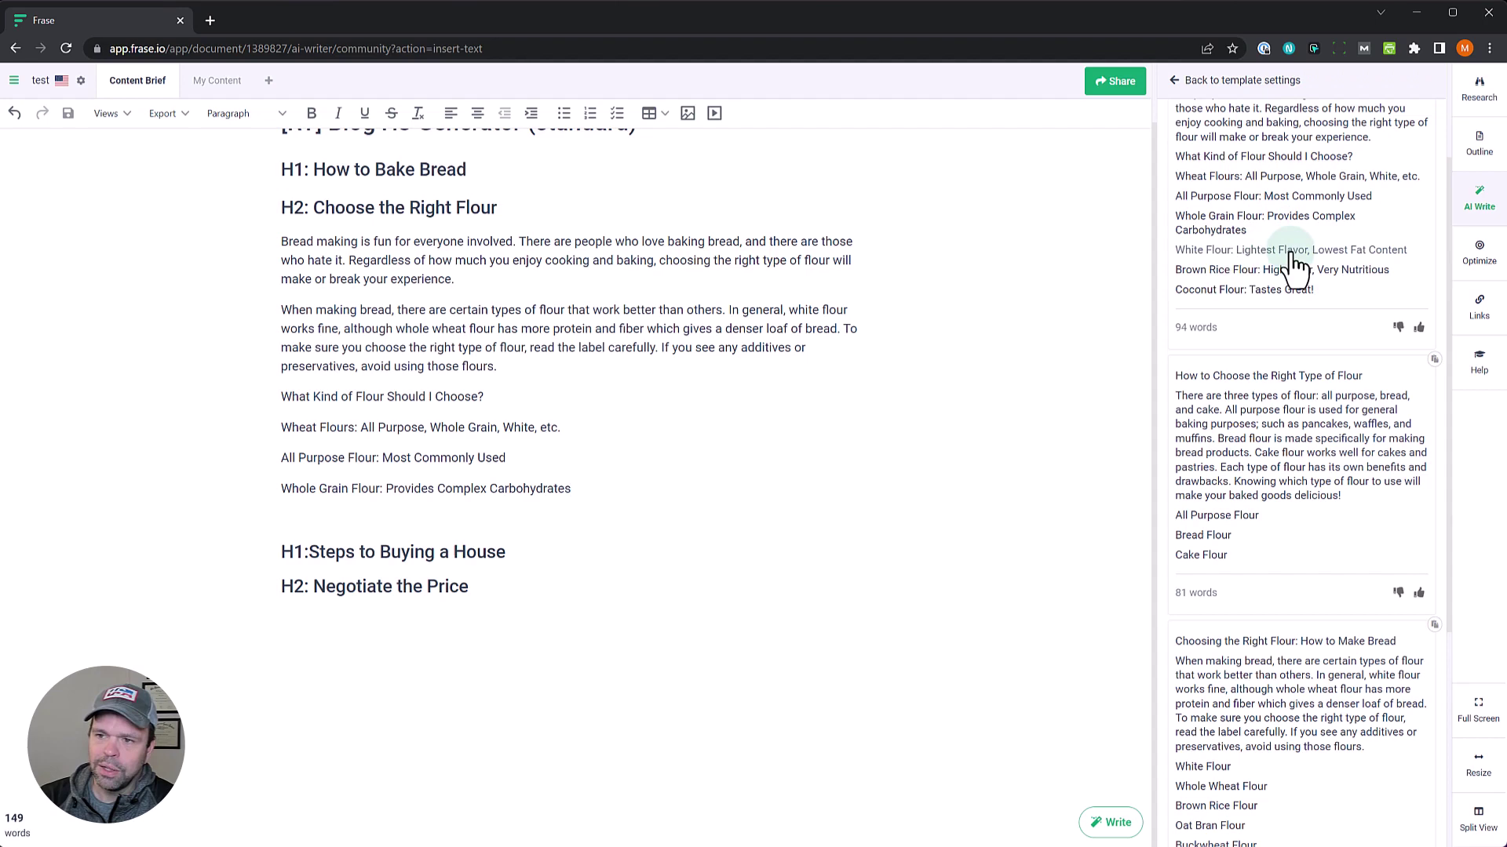
left_click(1294, 269)
left_click(1262, 295)
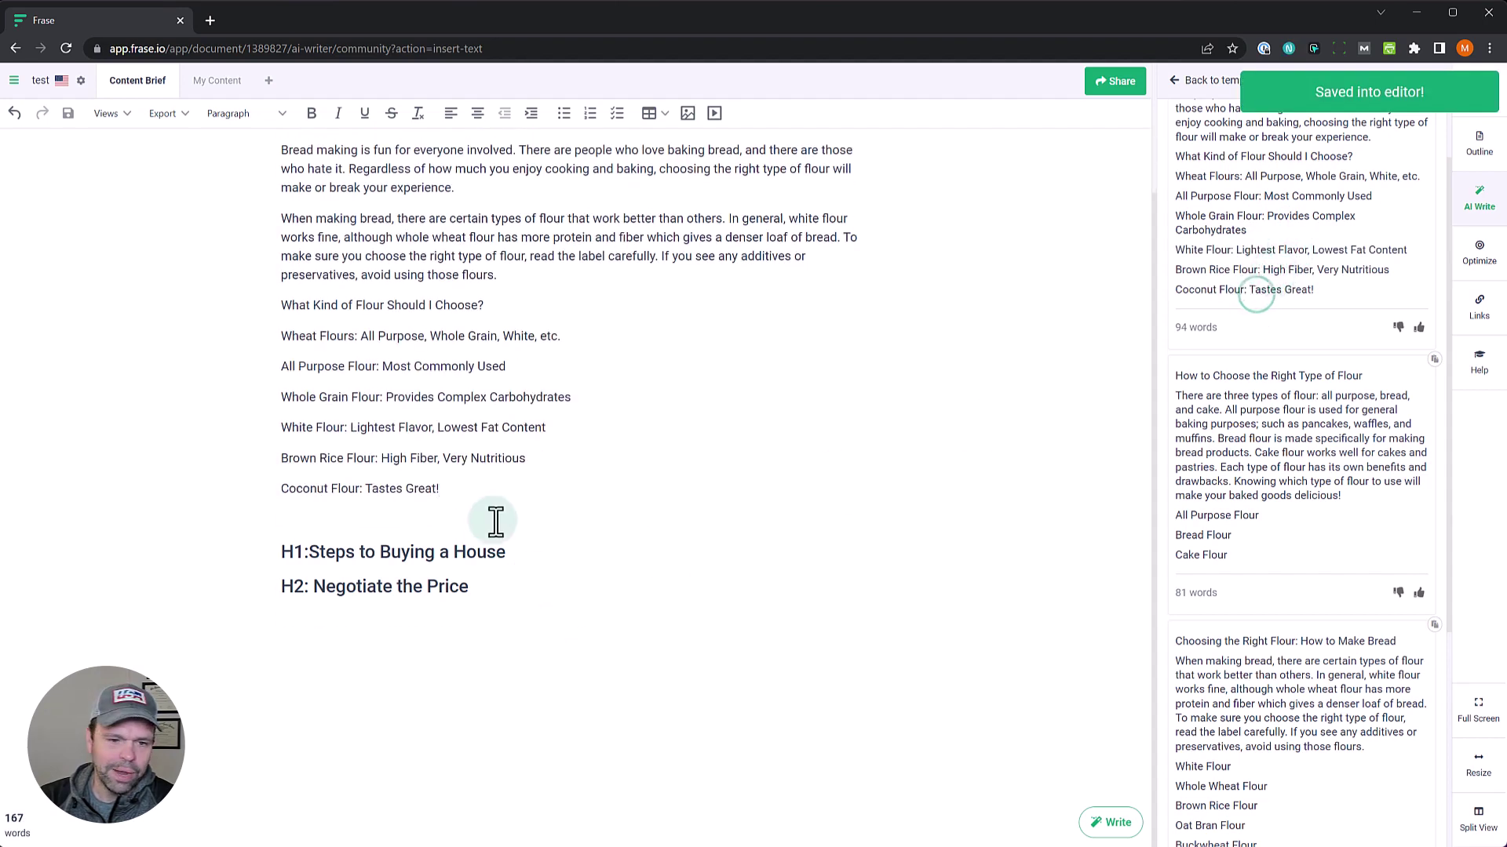
Format the seven lines from What Kind of Flour Should I Choose? to Coconut Flour as H3
left_click_drag(474, 491, 266, 300)
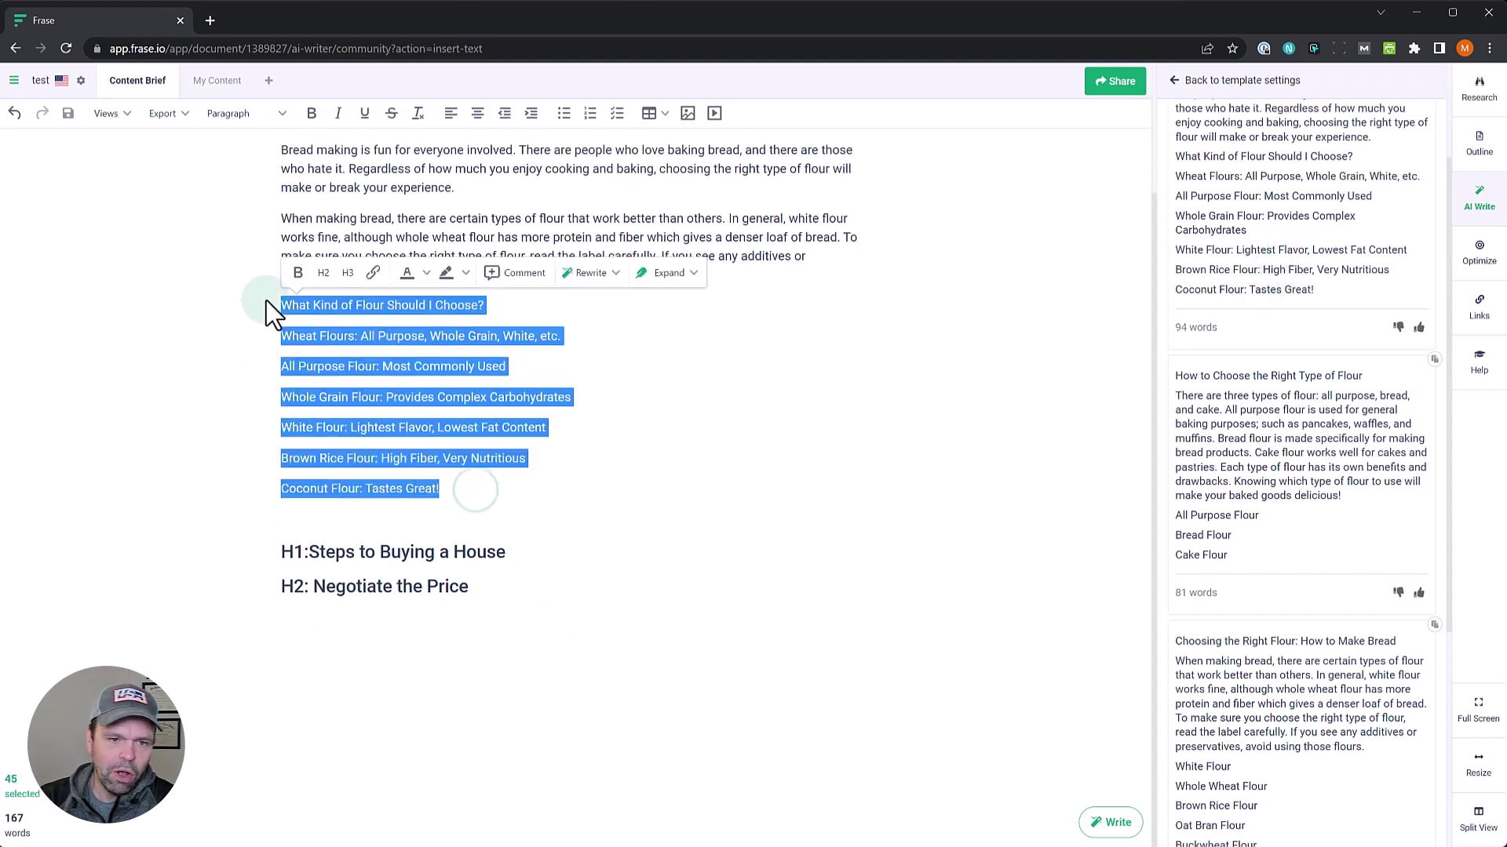
left_click(348, 273)
left_click(487, 496)
scroll(506, 575, "up", 2)
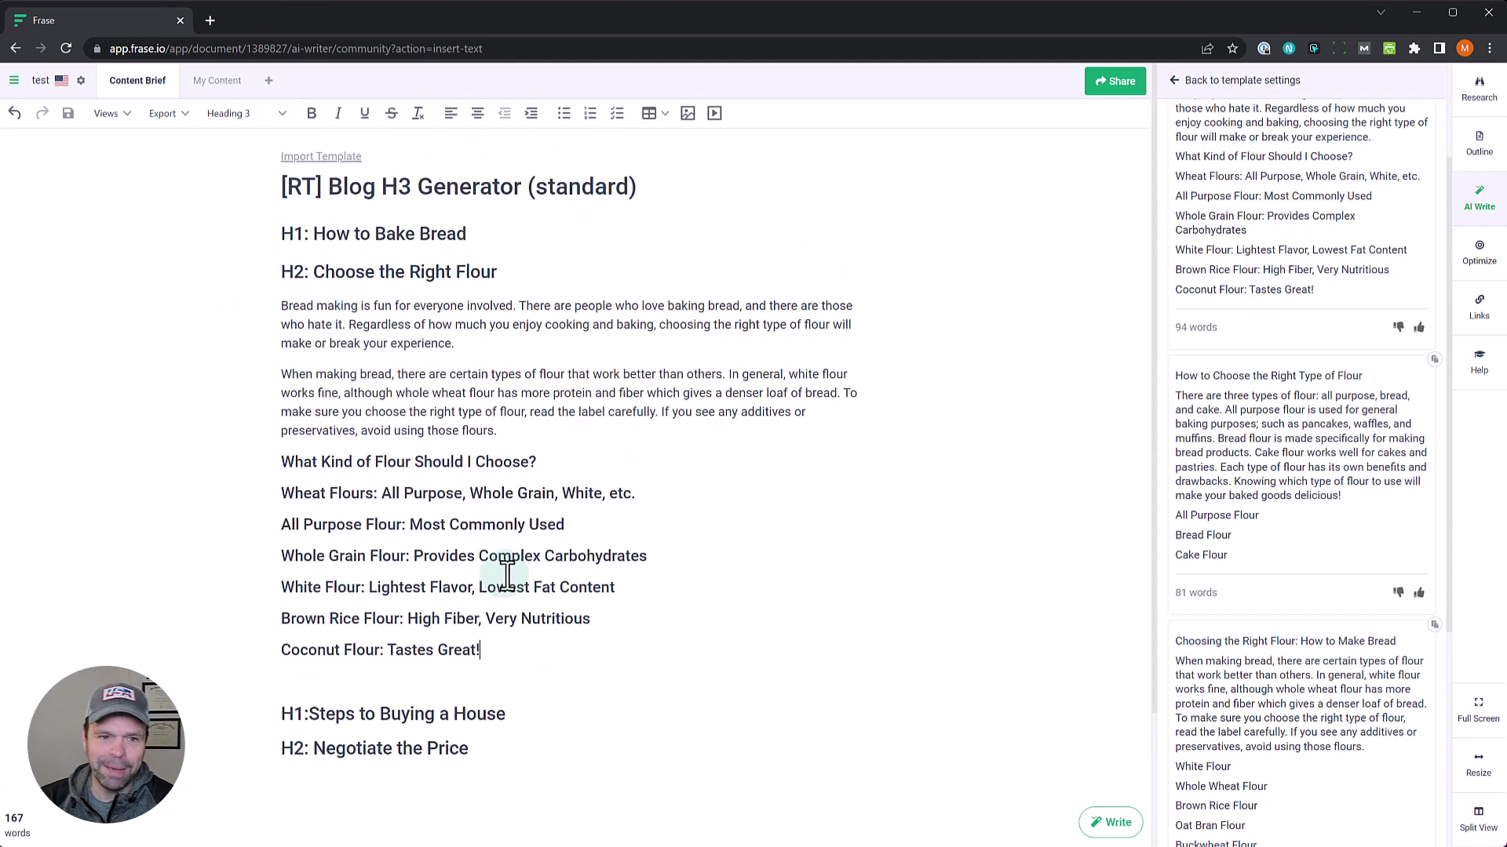
left_click_drag(480, 650, 289, 292)
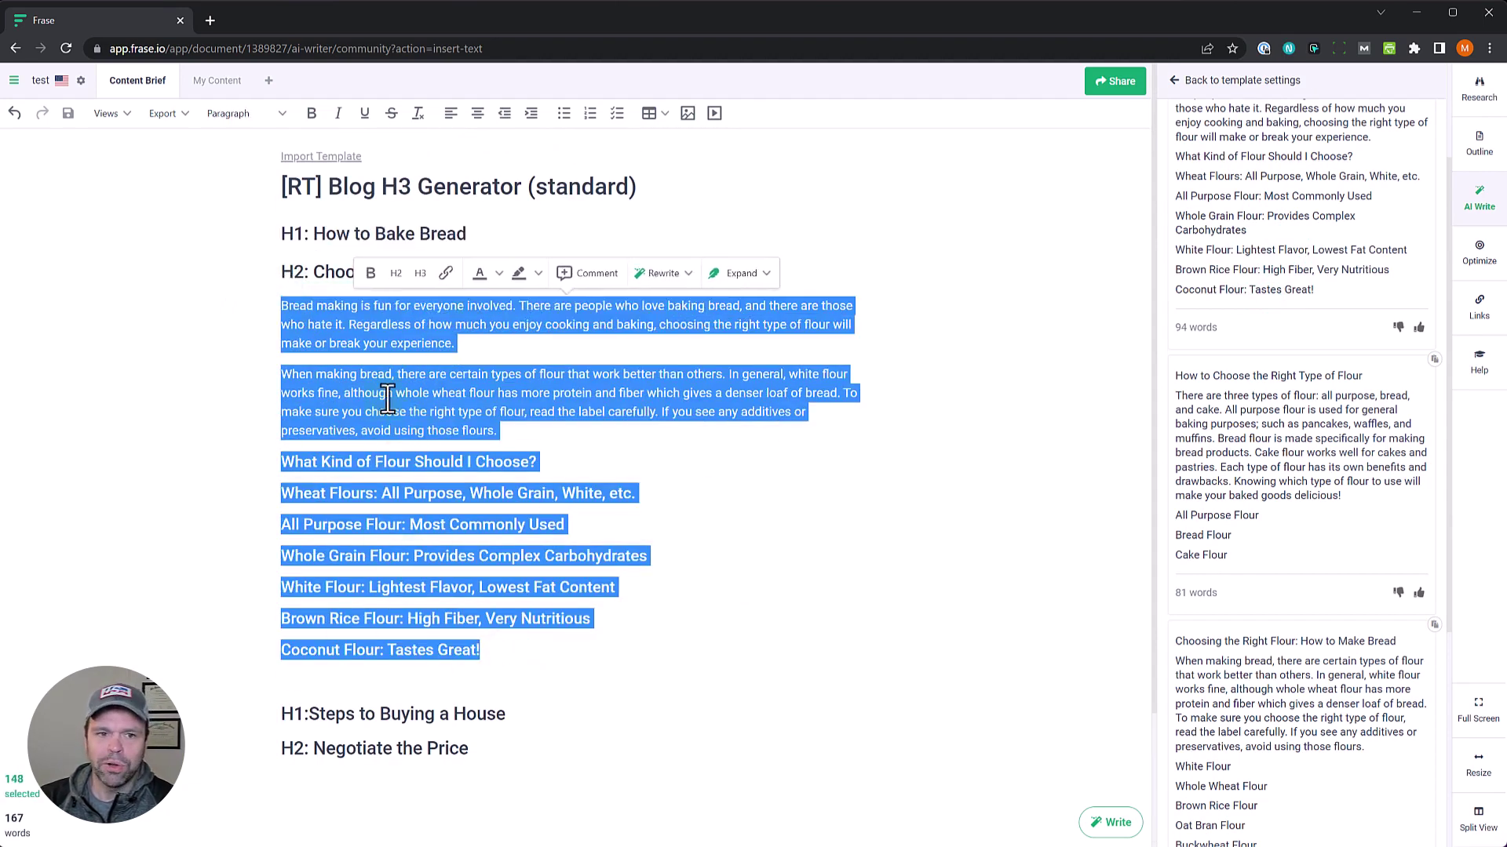
left_click(359, 373)
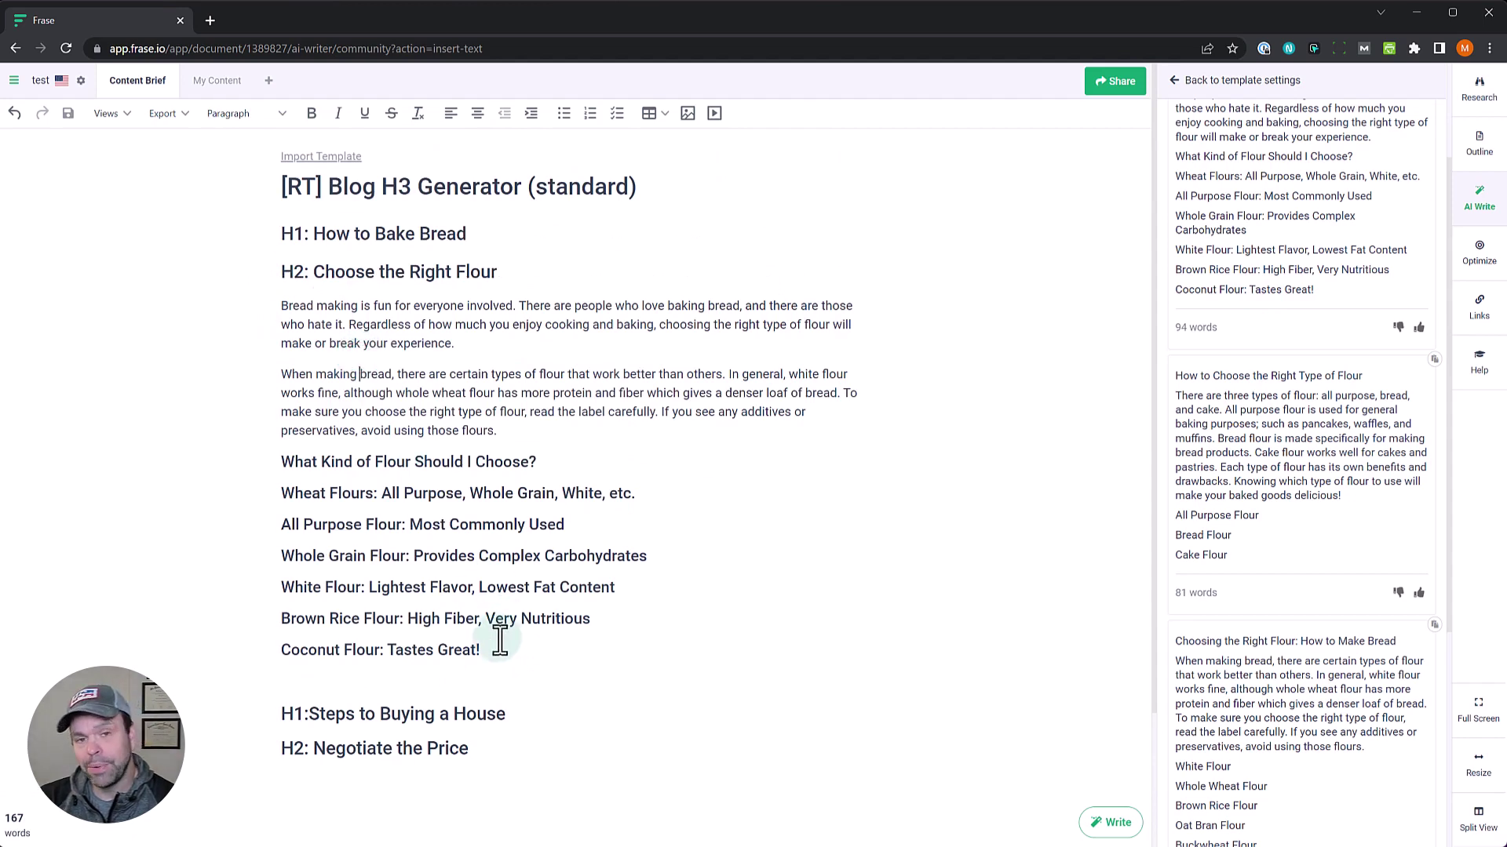
left_click_drag(481, 651, 280, 461)
left_click(365, 573)
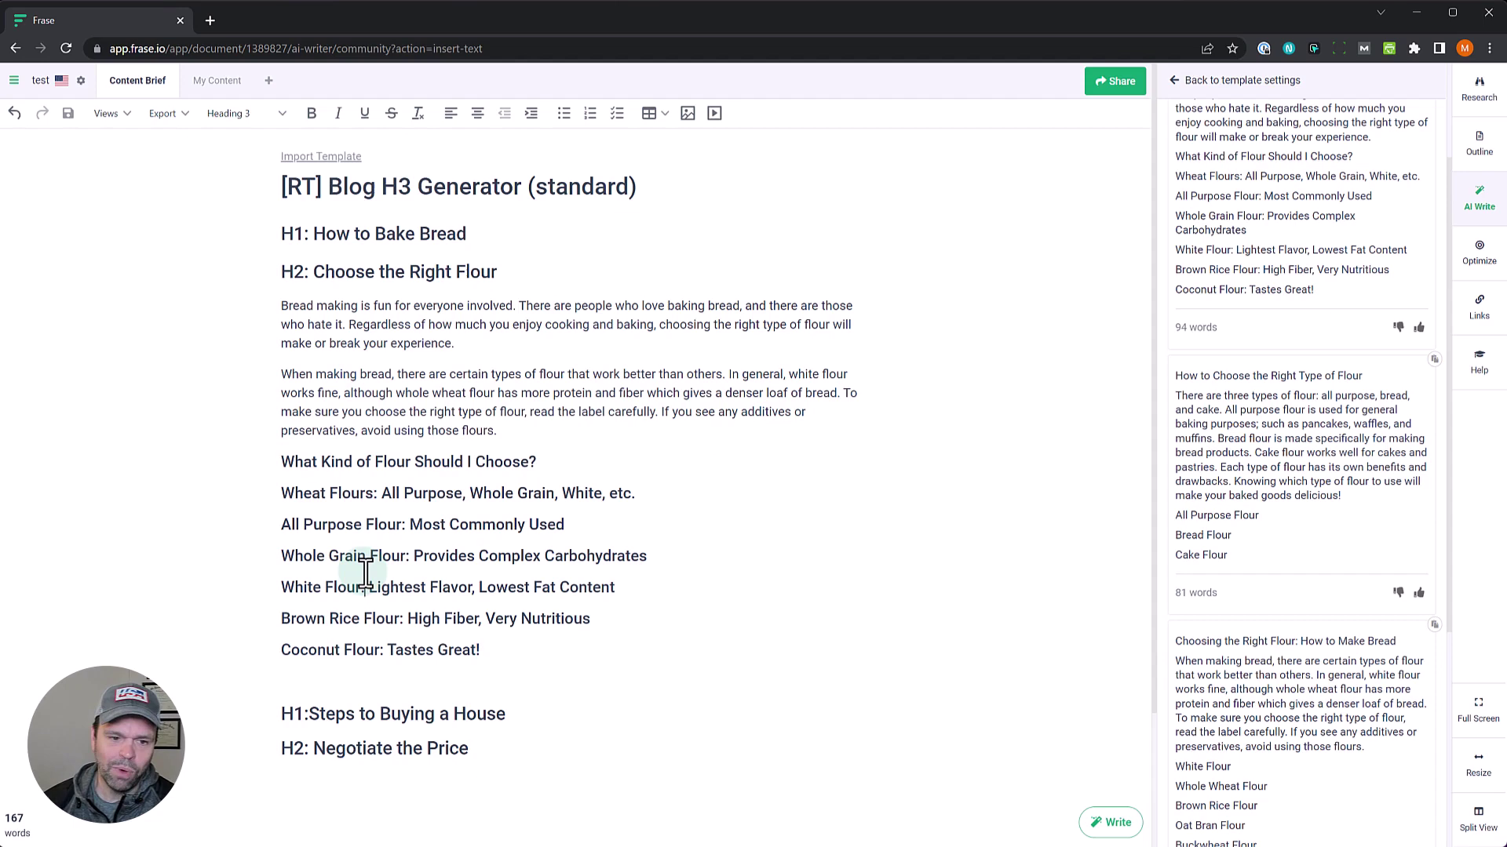
scroll(471, 589, "down", 2)
left_click_drag(553, 494, 253, 291)
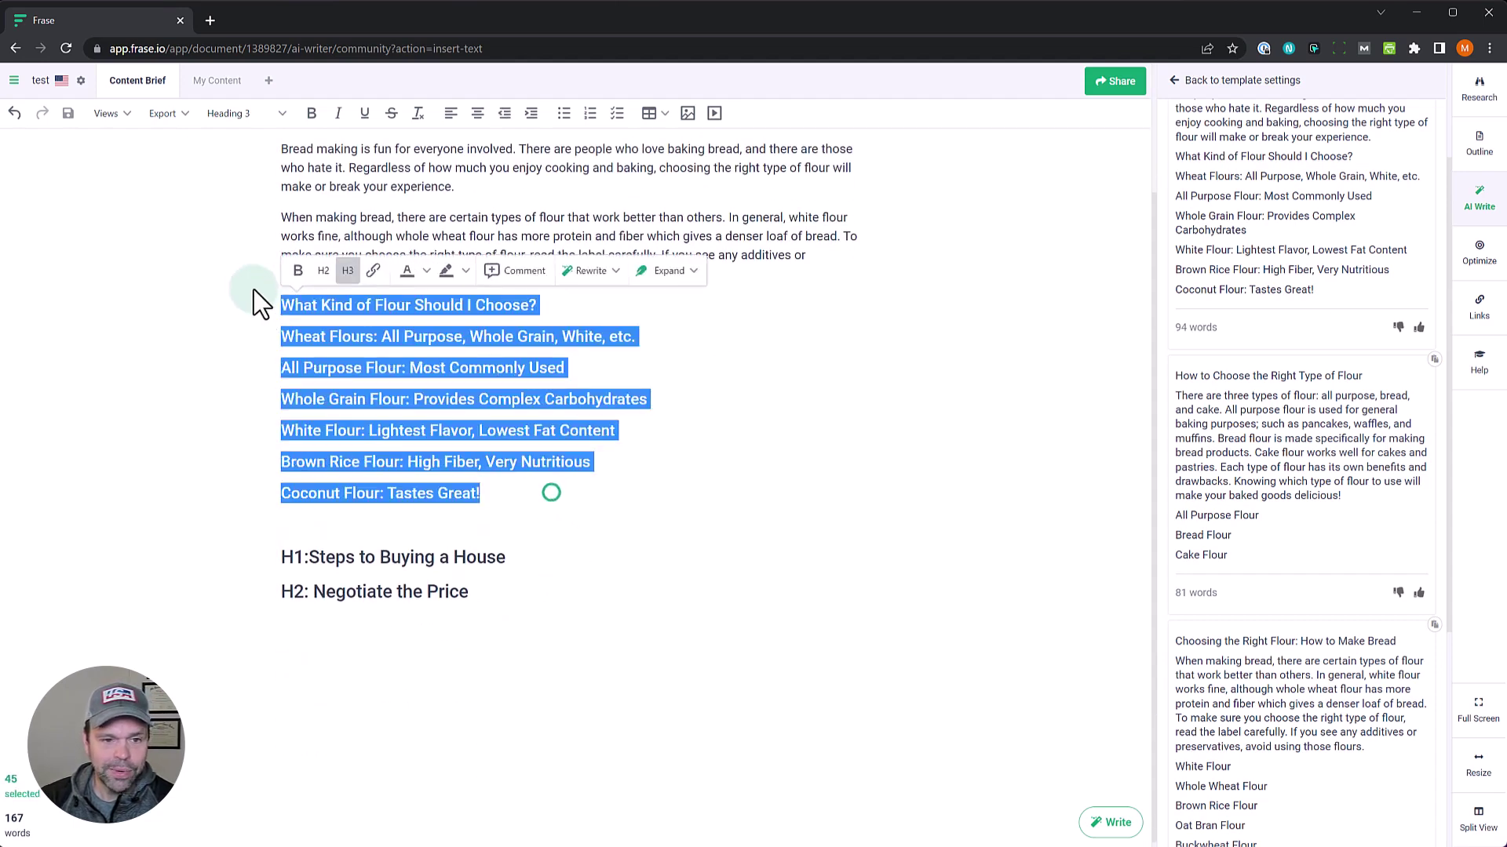
scroll(369, 437, "up", 2)
scroll(494, 555, "down", 2)
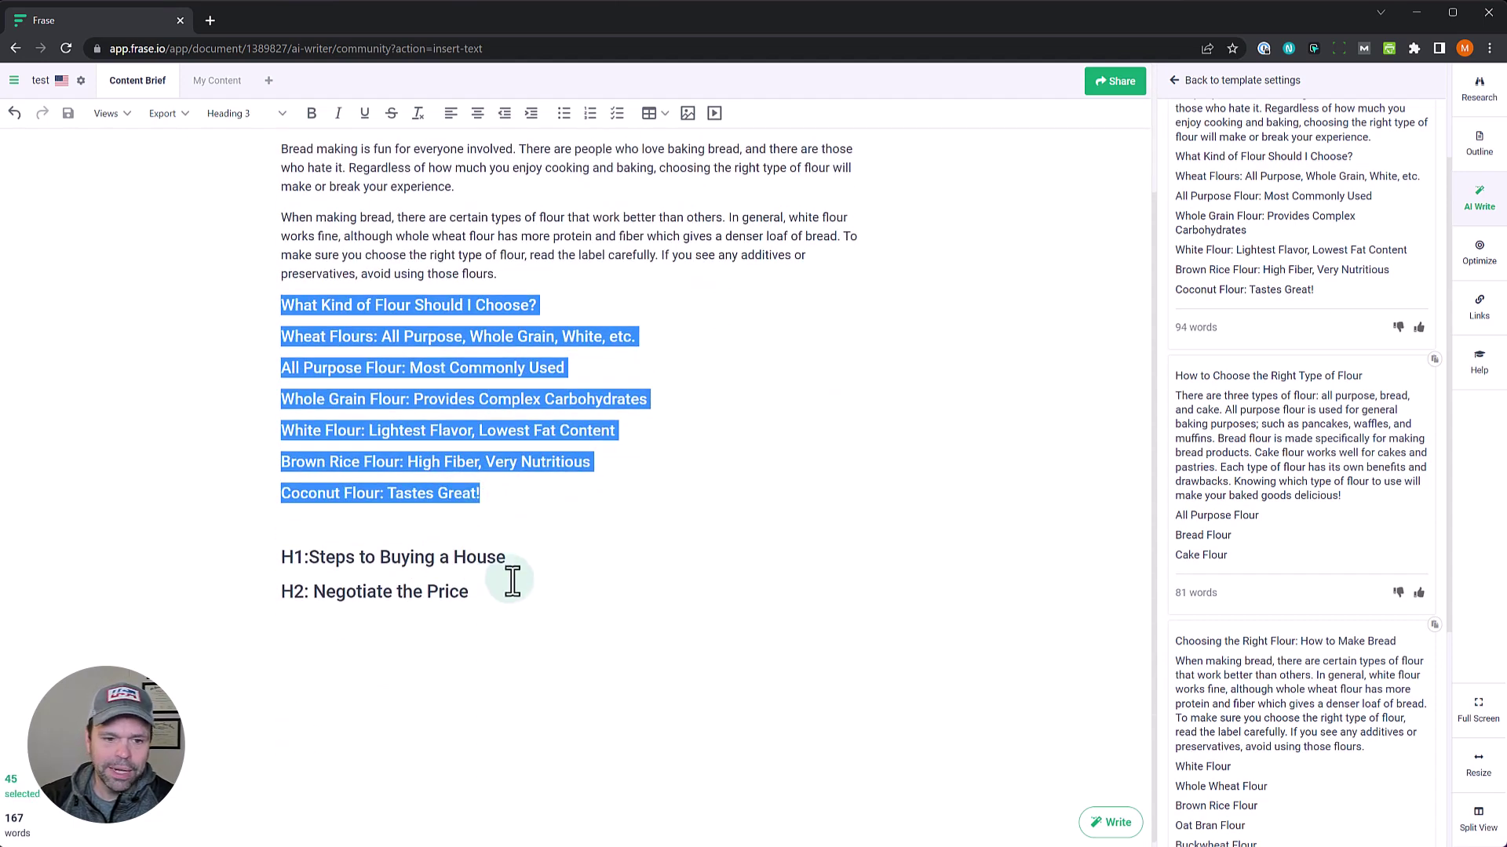
Replace the template's Article Title with 'Steps to Buying a House'
left_click_drag(509, 560, 309, 558)
key("ctrl+c")
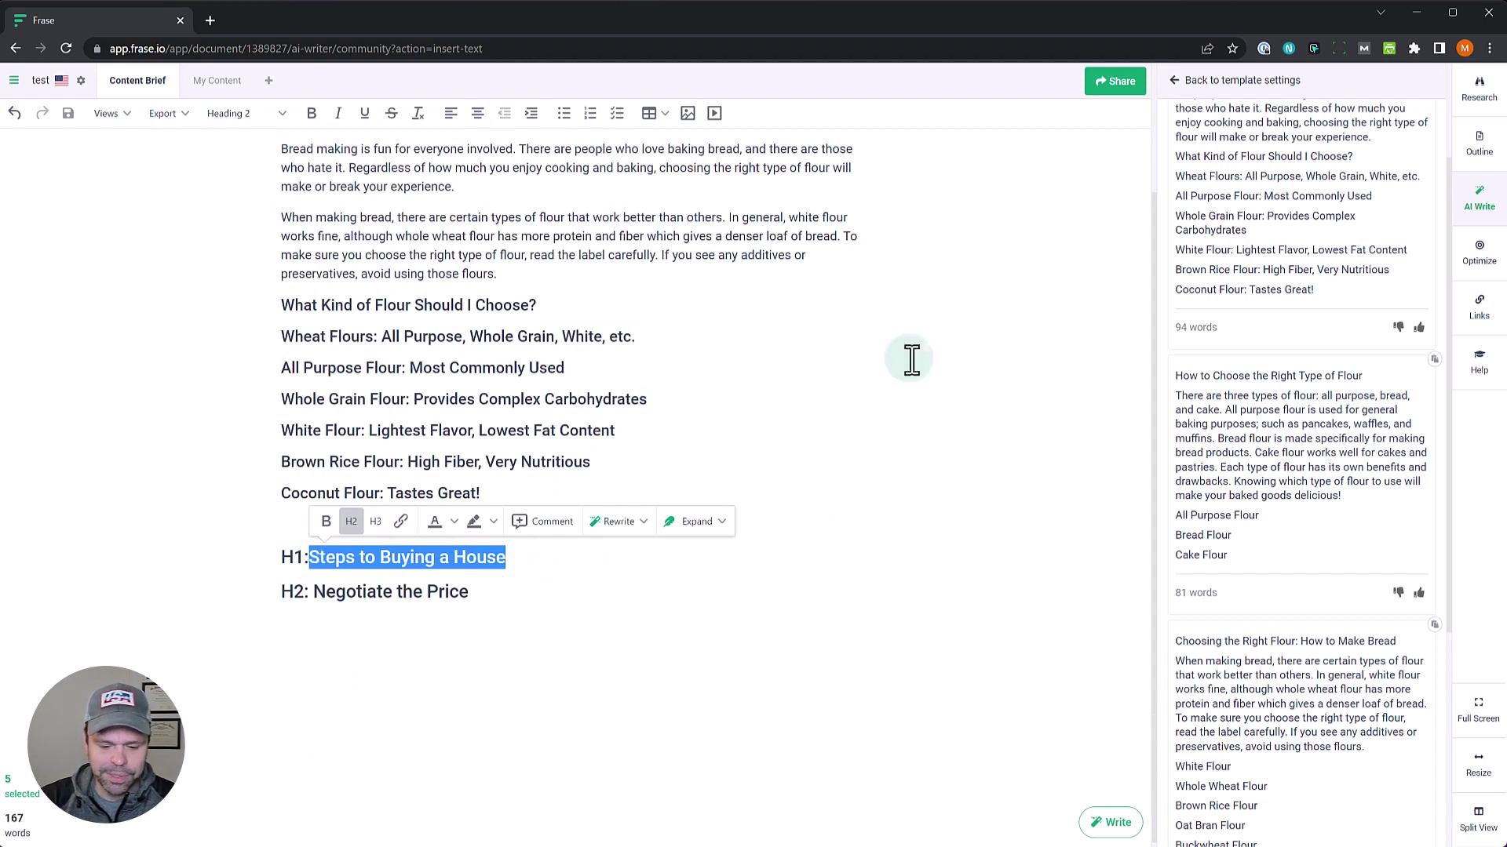
left_click(1221, 81)
triple_click(1291, 381)
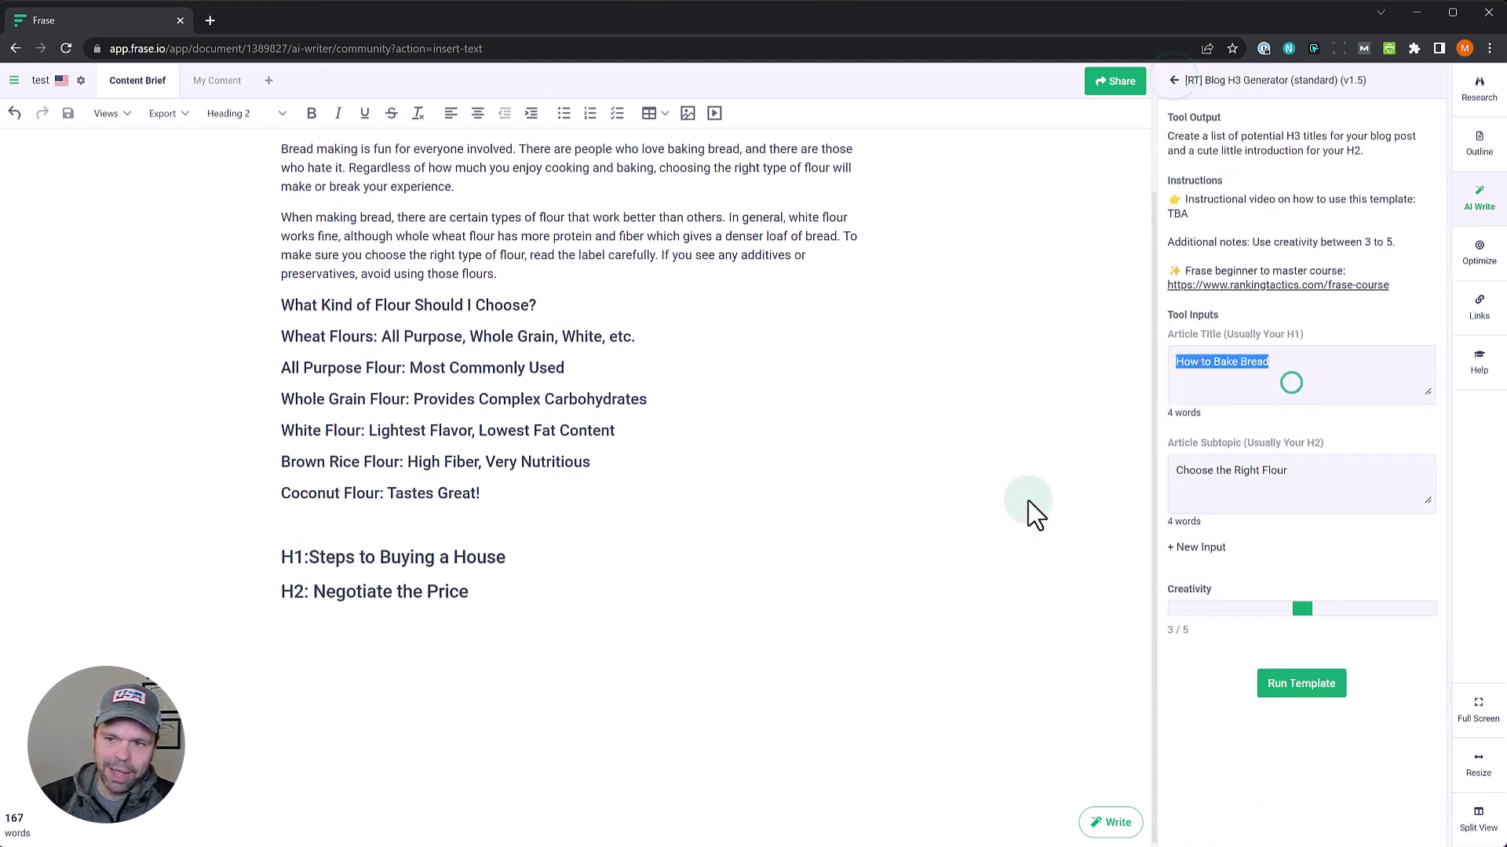
key("ctrl+v")
Set the Article Subtopic to 'Negotiate the Price' and run the generator
left_click_drag(487, 592, 313, 591)
key("ctrl+c")
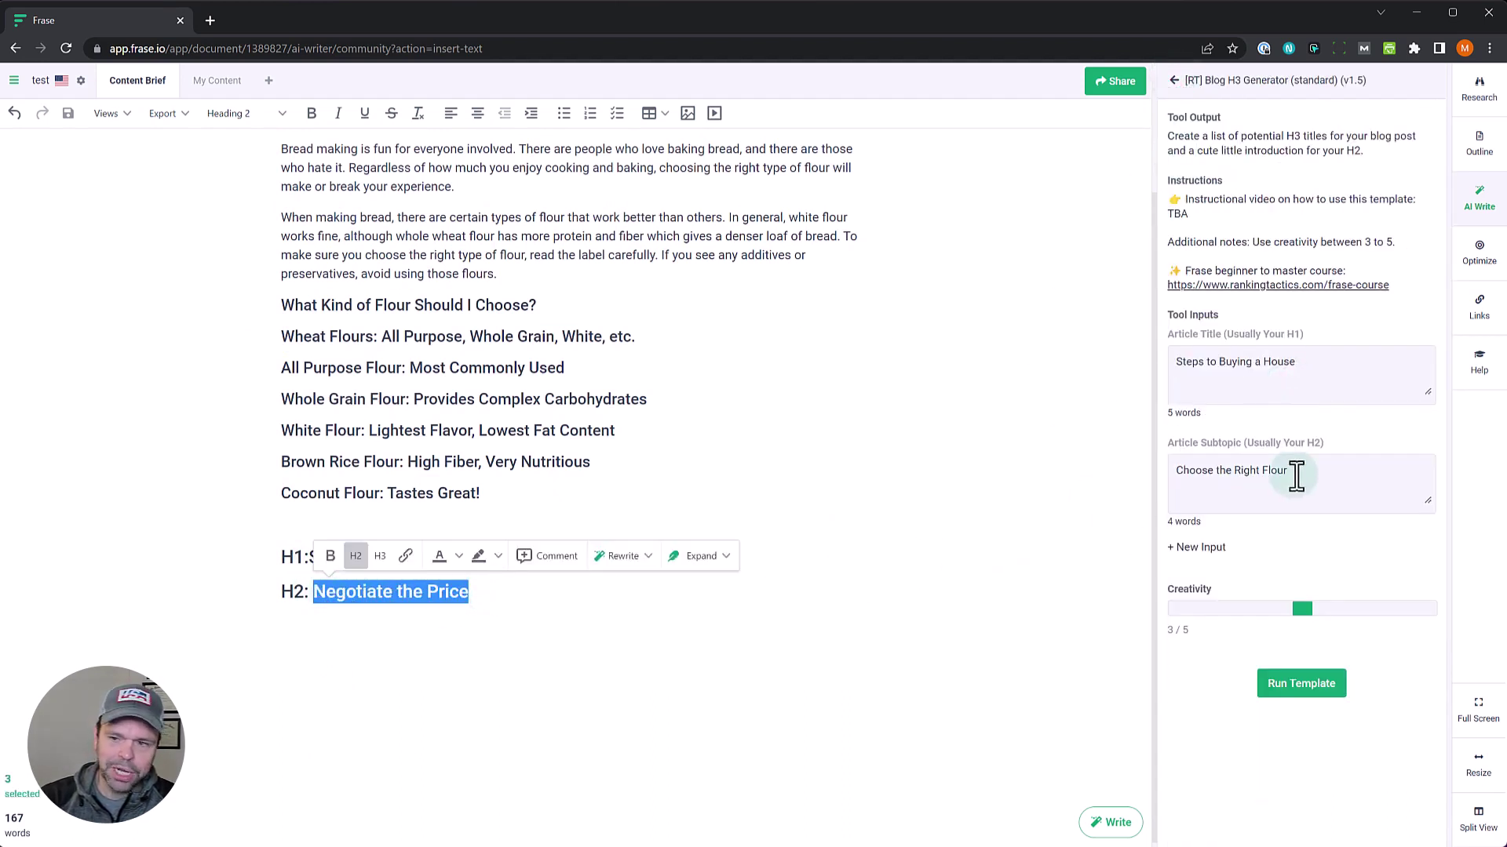
triple_click(1297, 474)
key("ctrl+v")
left_click(1301, 683)
left_click(510, 620)
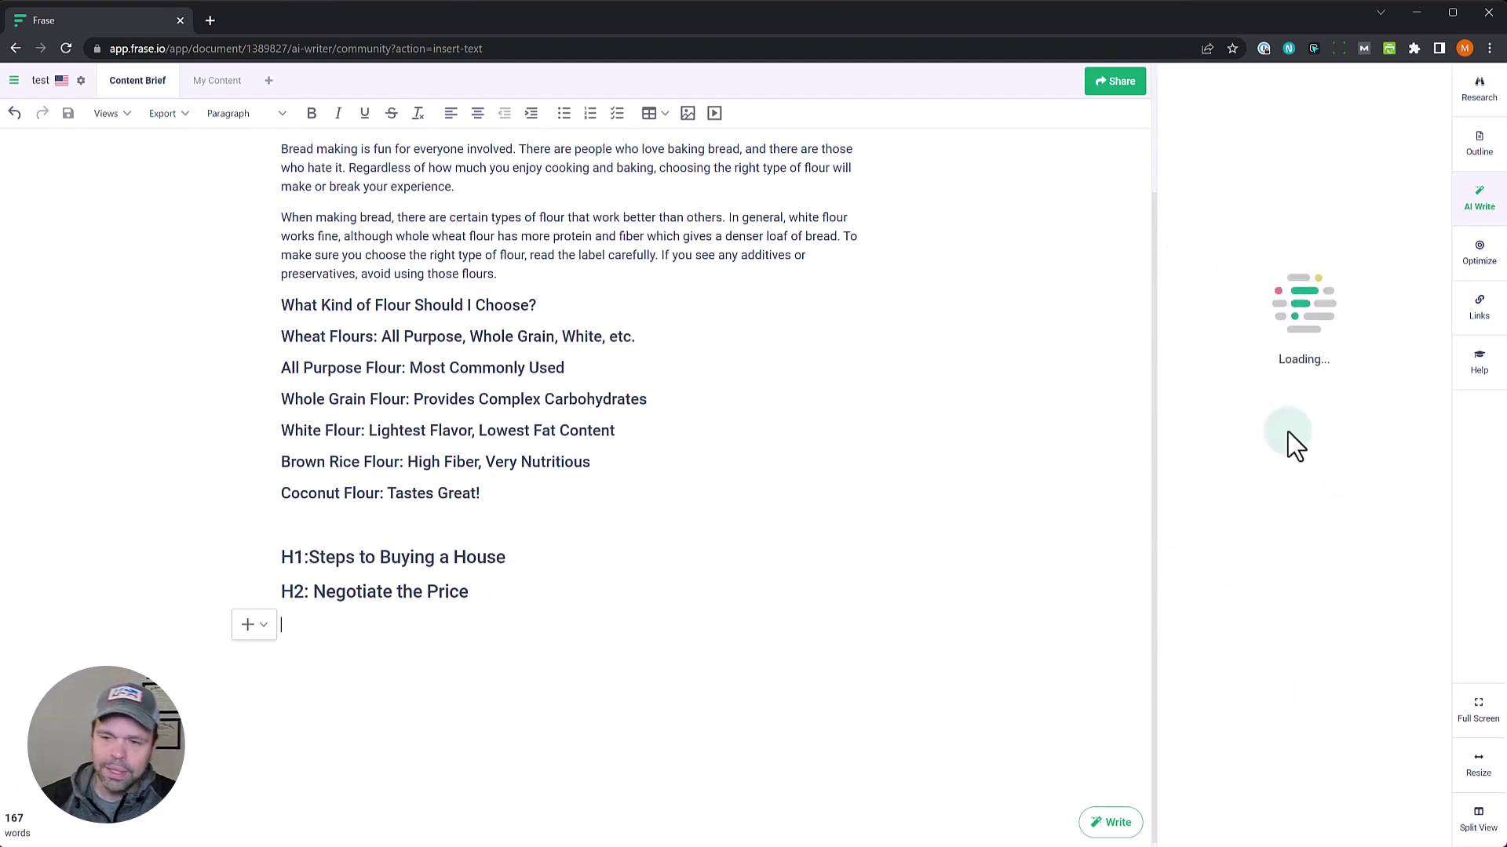
Browse the house-buying results, load an extra batch, and return to the top of the list
scroll(1213, 565, "down", 4)
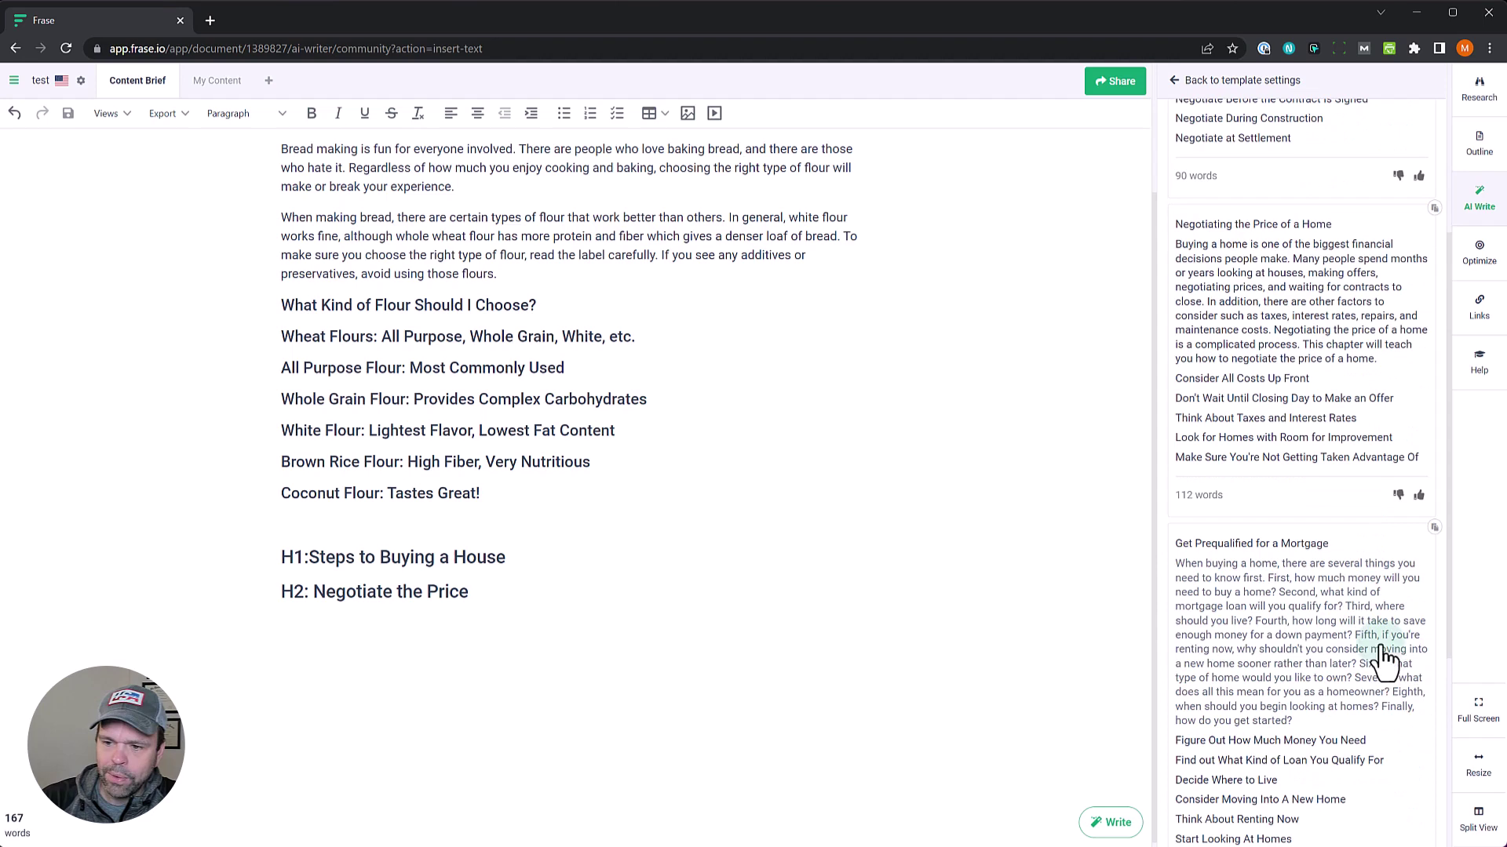
scroll(1345, 683, "down", 2)
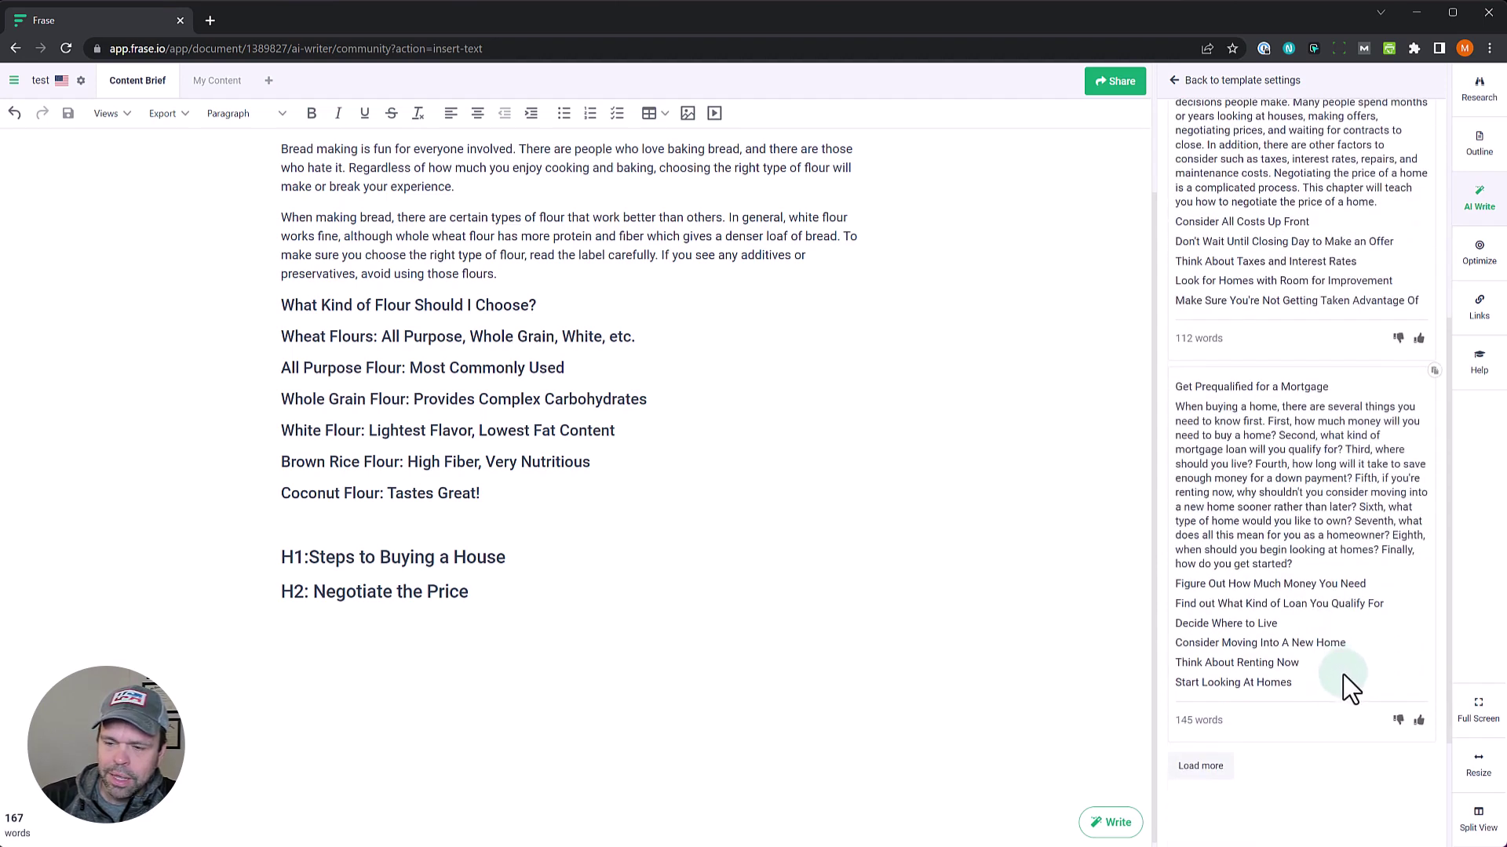
scroll(1319, 612, "up", 4)
scroll(1306, 592, "down", 4)
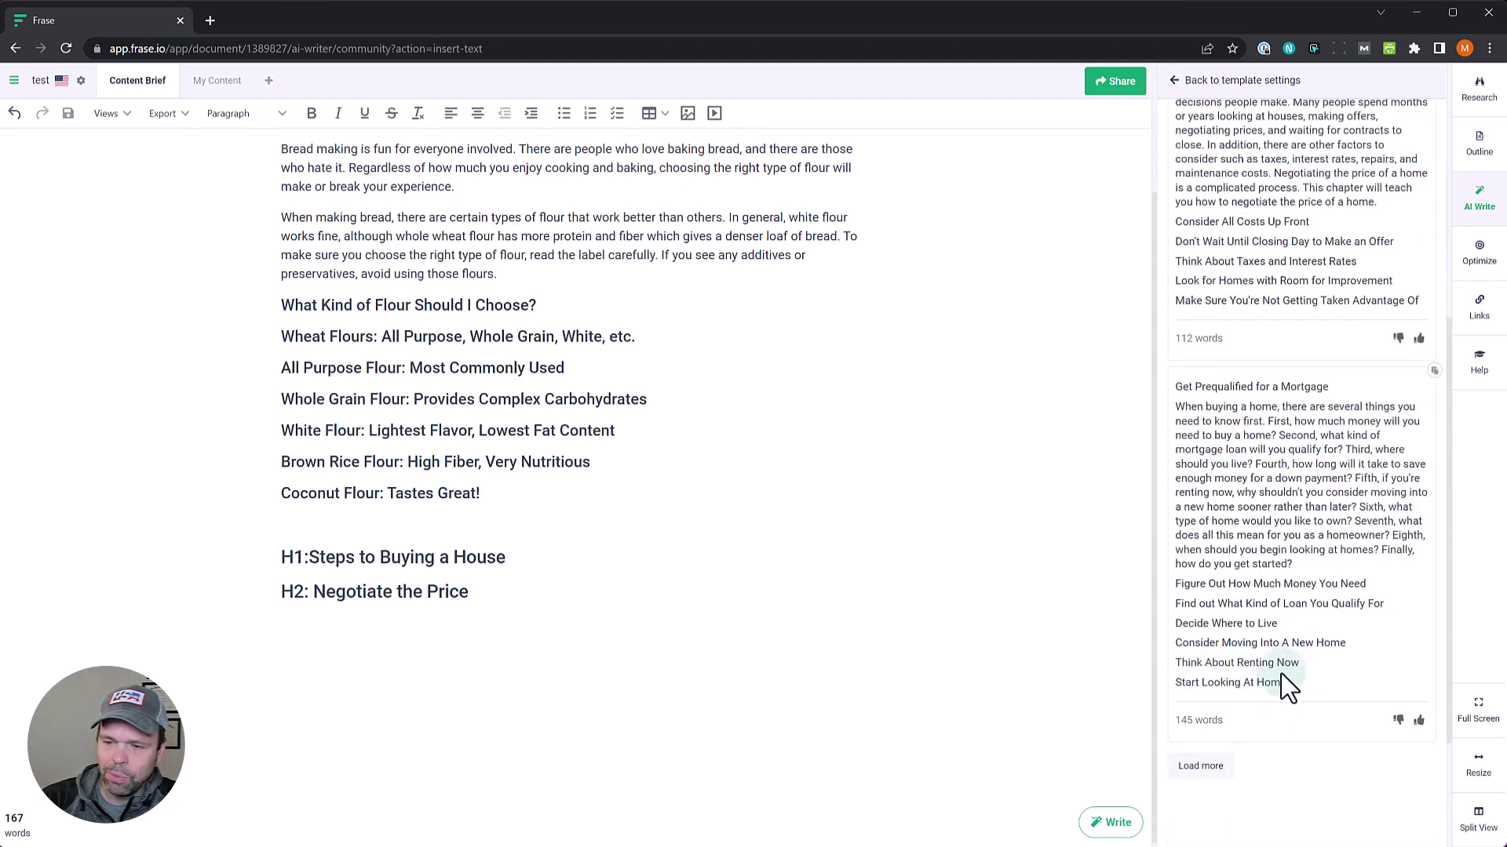
left_click(1201, 766)
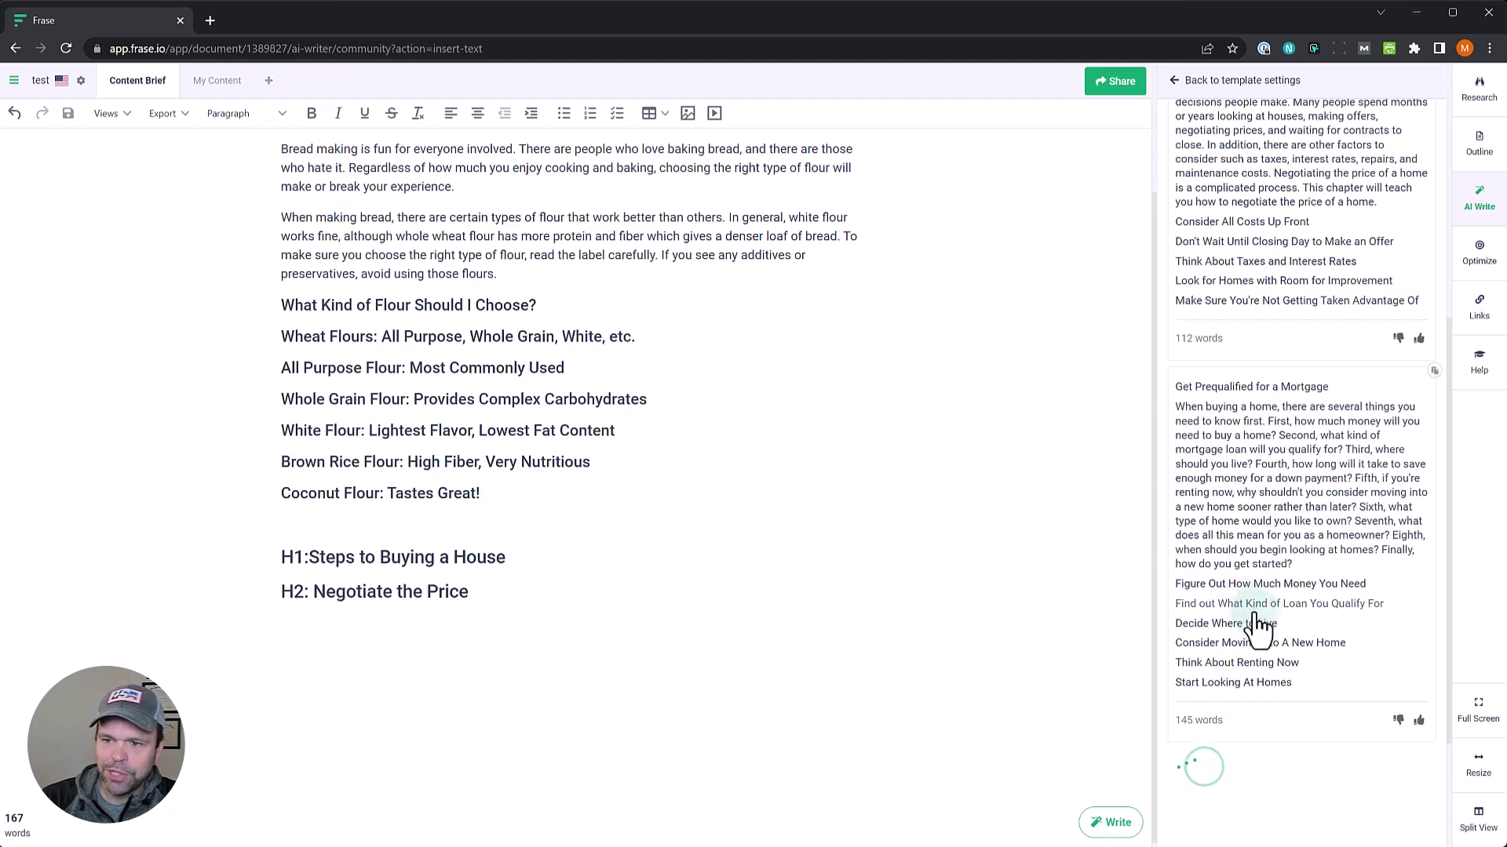
scroll(1302, 596, "up", 2)
scroll(1302, 596, "up", 4)
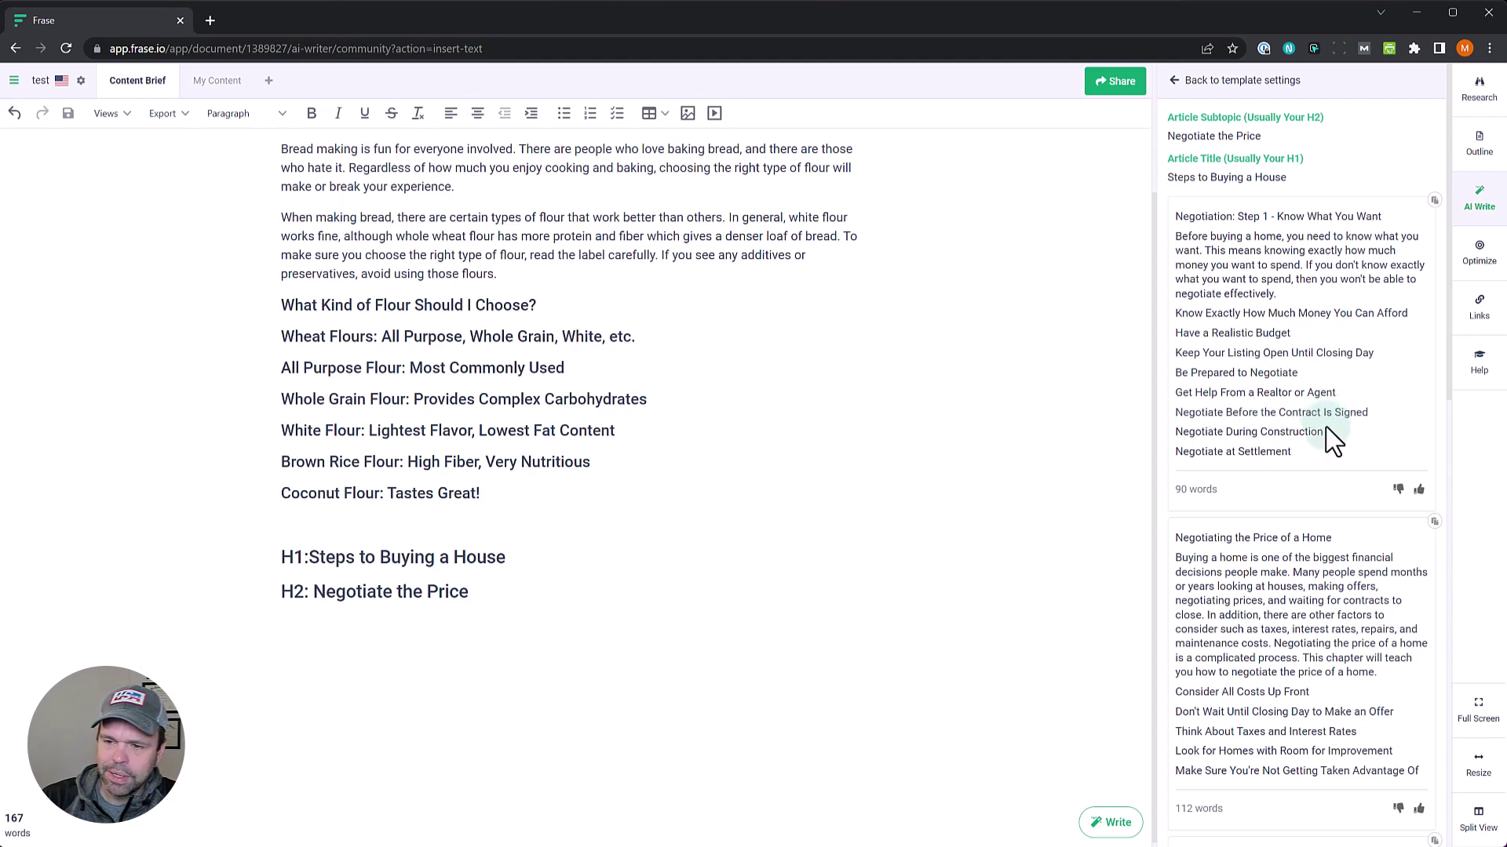
Insert the 'Negotiating the Price of a Home' paragraph and change the heading prefix 'H2:' to 'Chapter 2:'
left_click(454, 631)
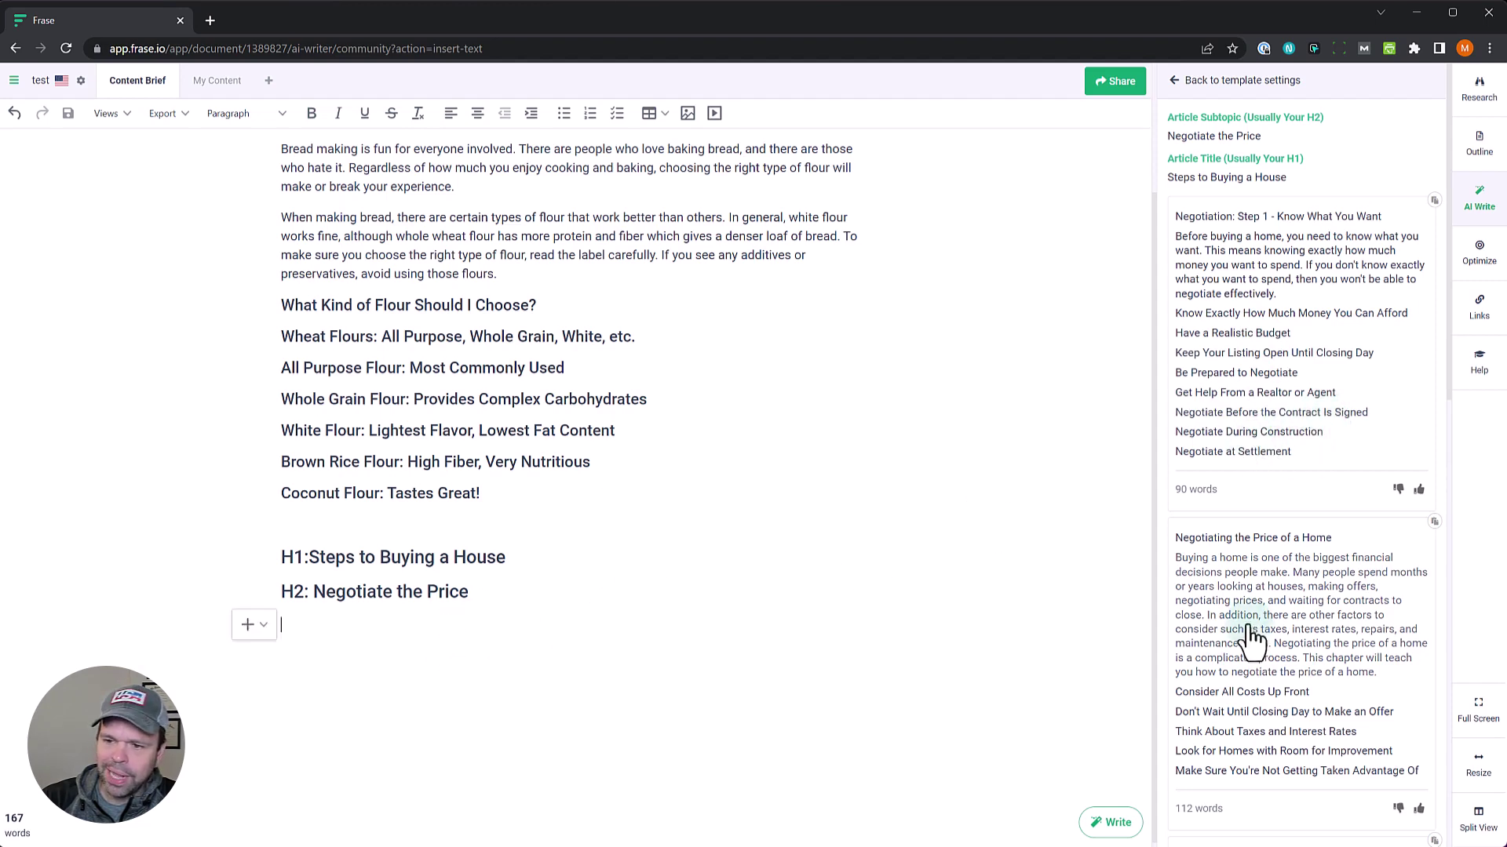
scroll(1278, 615, "down", 2)
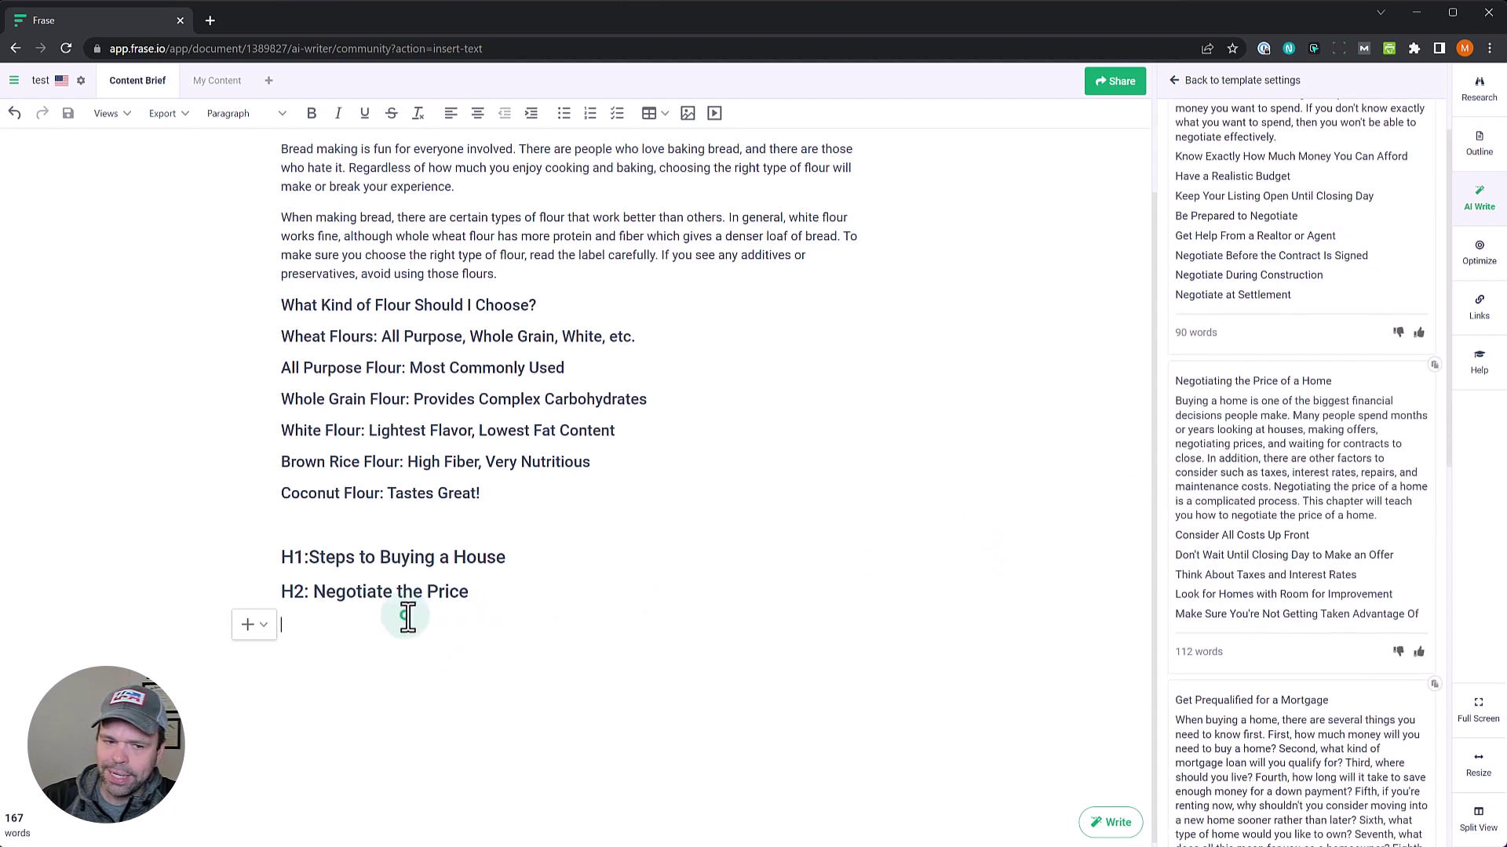
left_click(1306, 443)
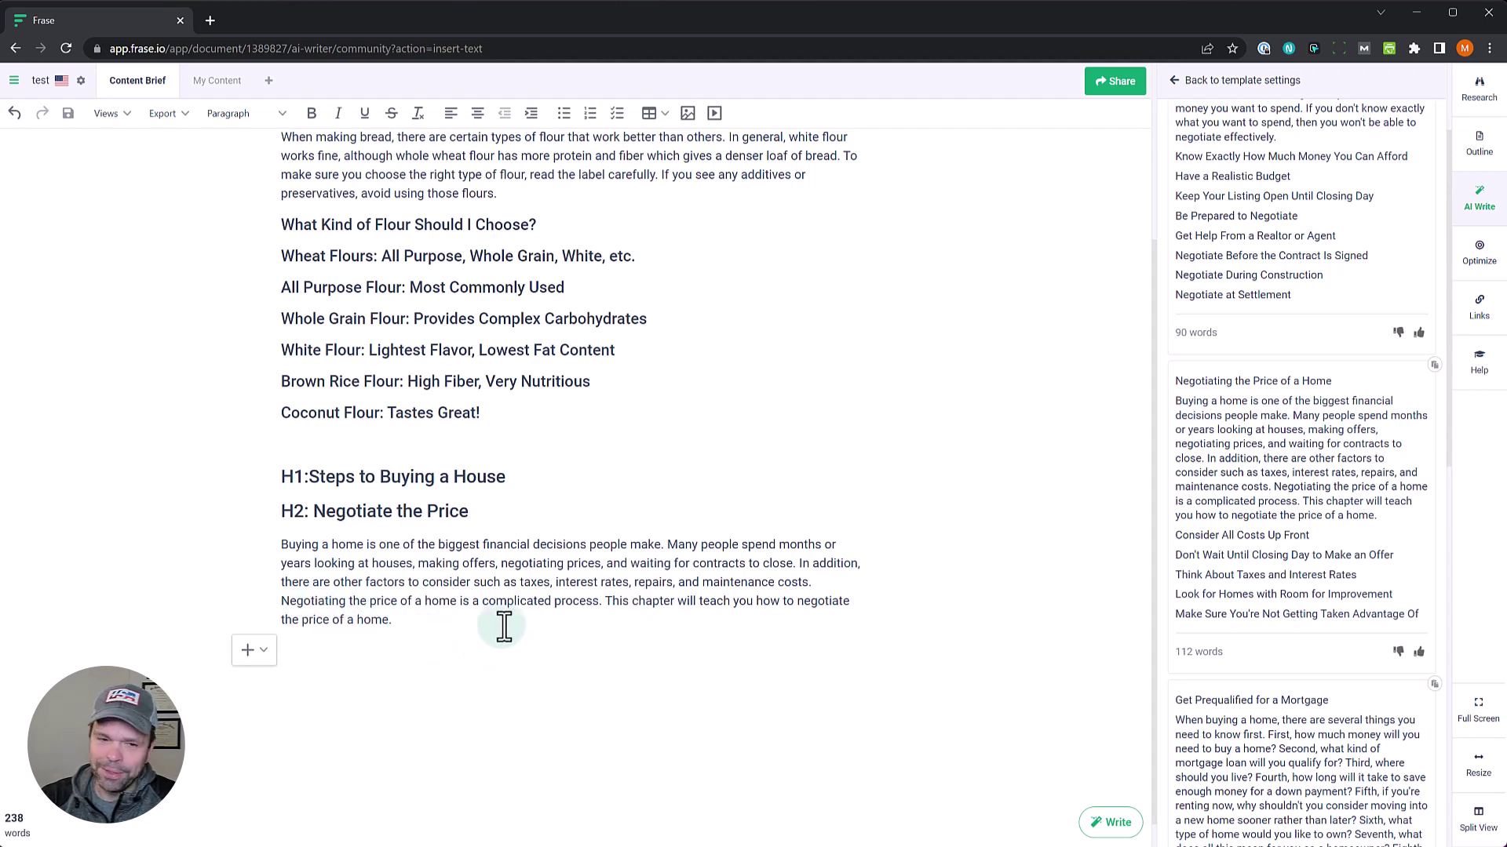
left_click_drag(313, 511, 204, 532)
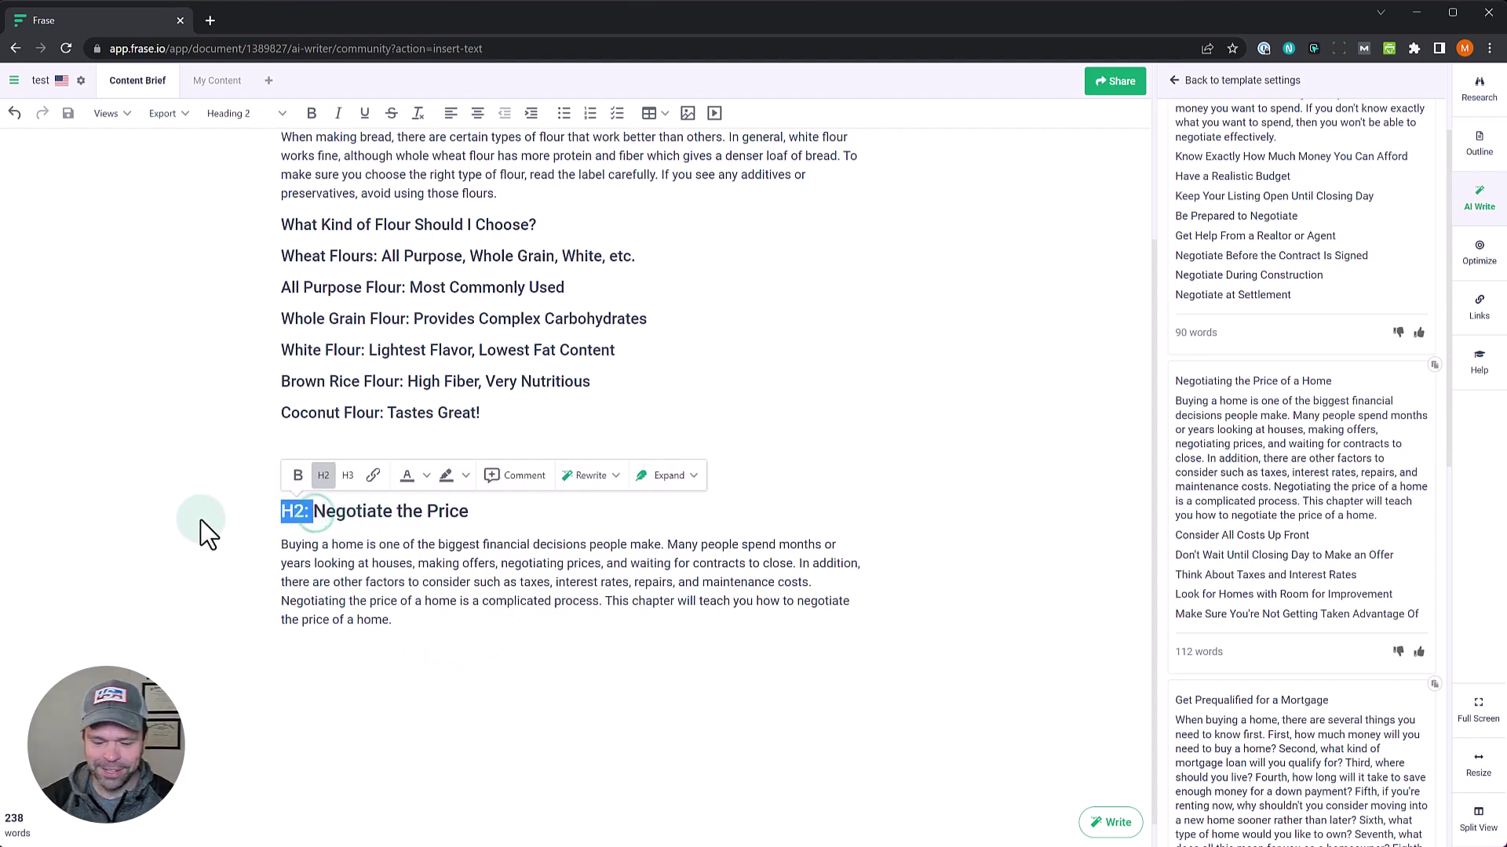
type("Chapter 2:")
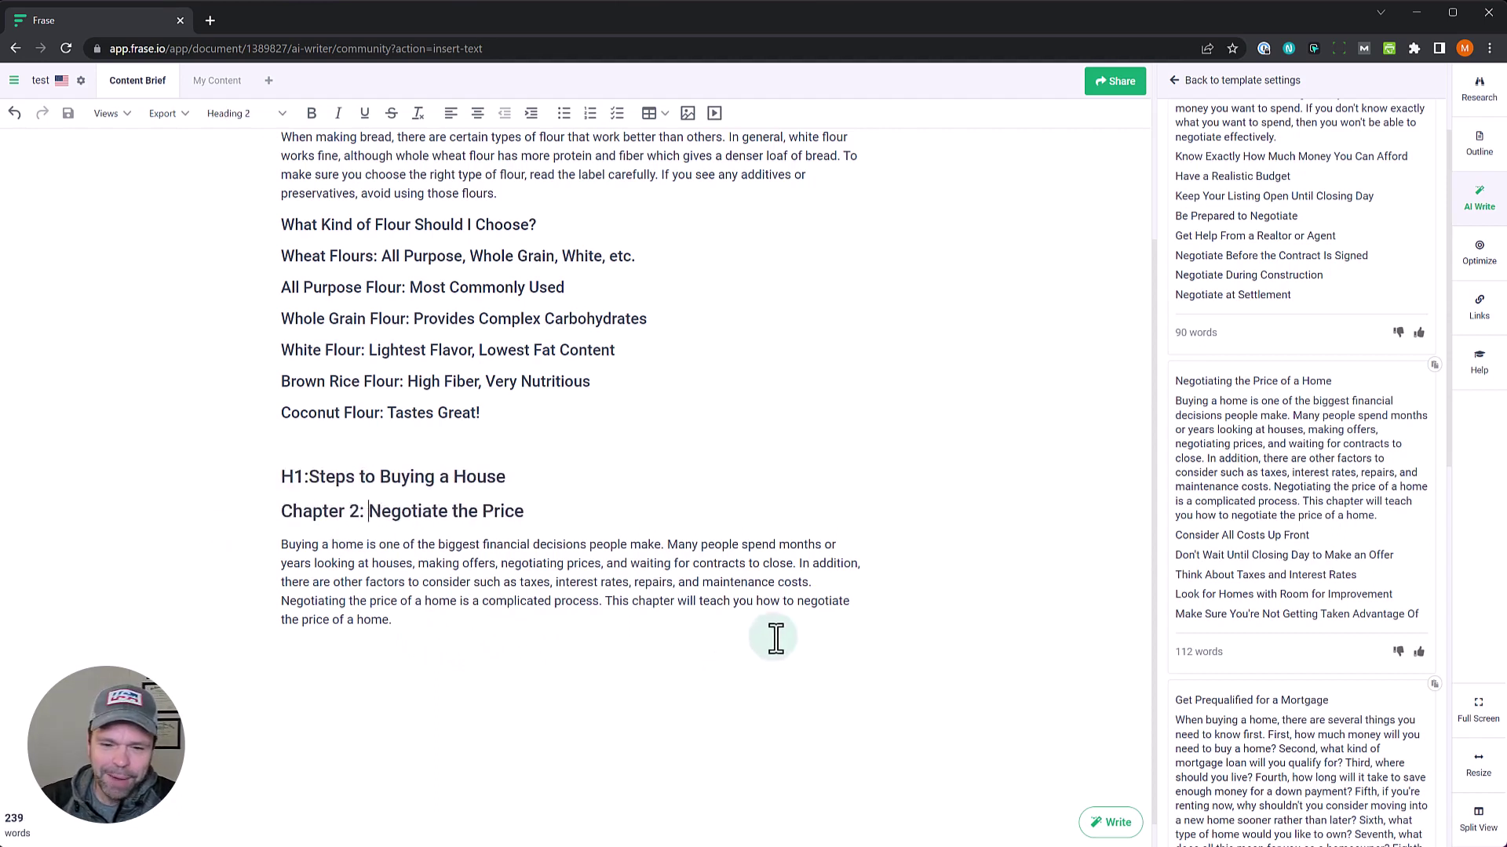
Insert eight suggested subheadings below the paragraph, from Consider All Costs Up Front through Negotiate at Settlement
left_click(398, 652)
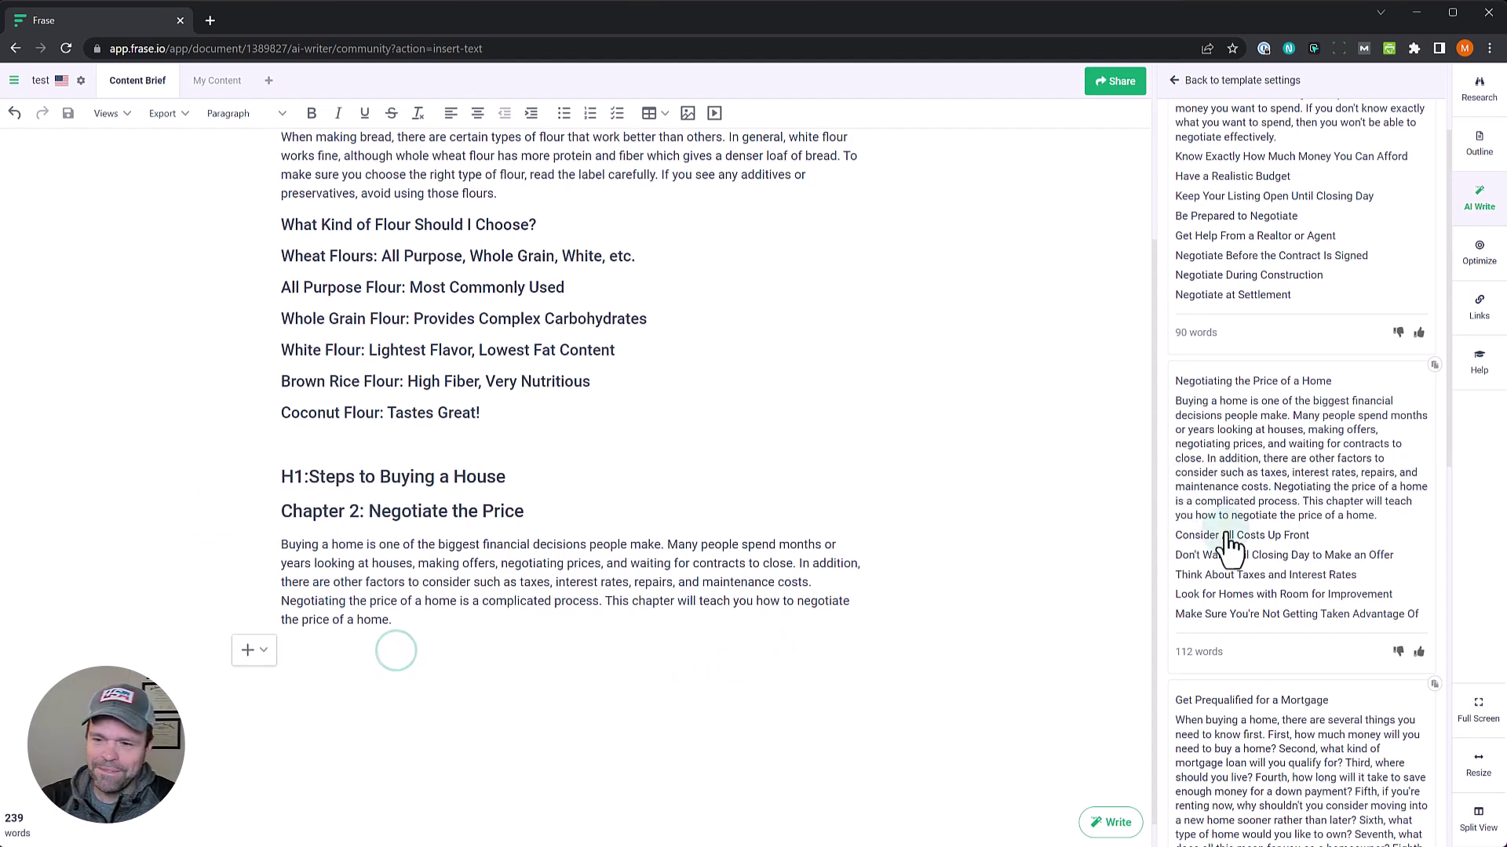
left_click(1254, 537)
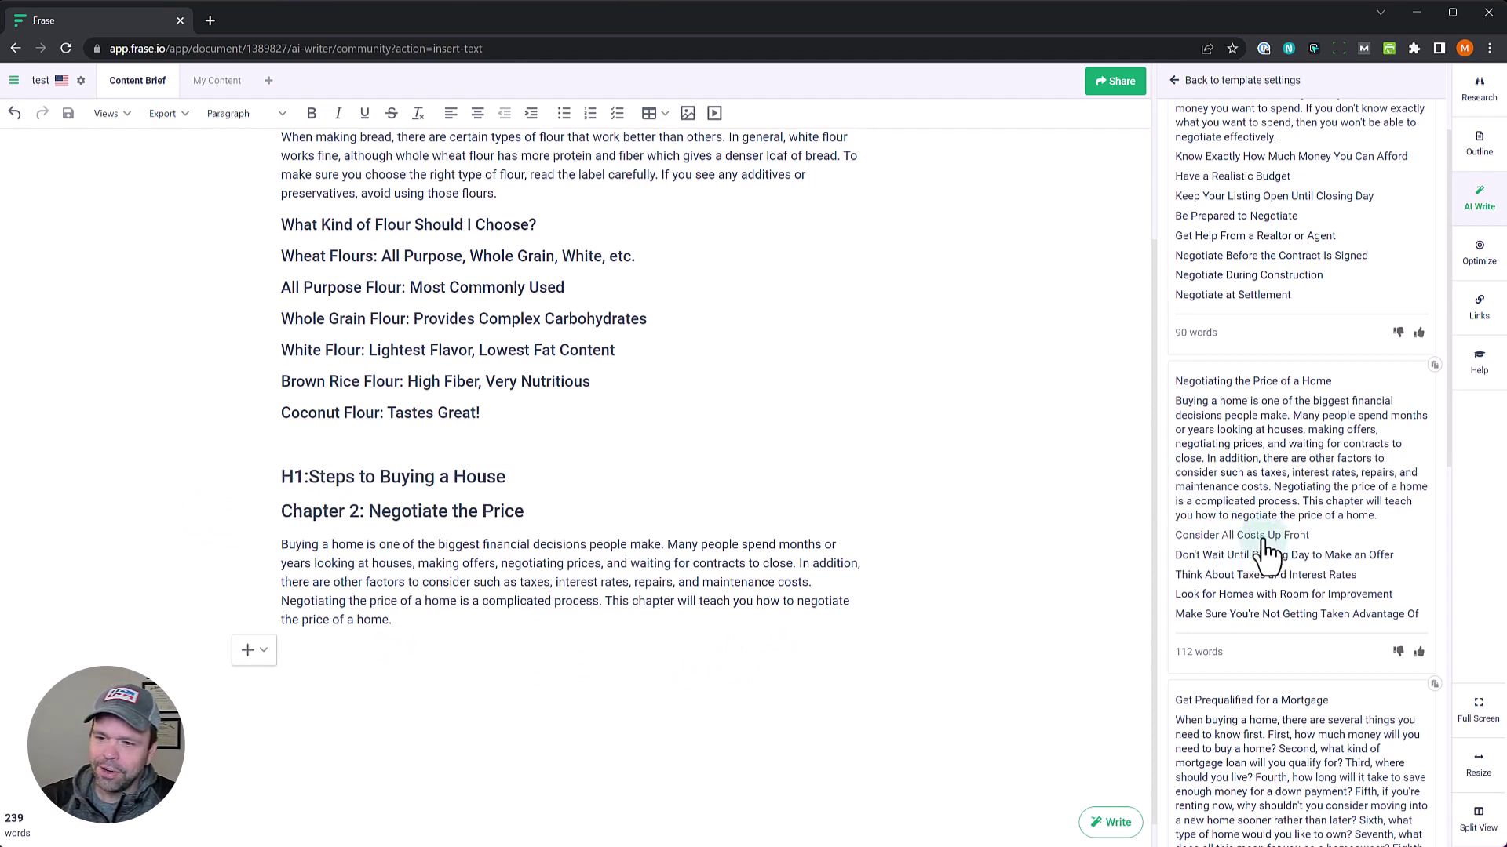
left_click(1275, 576)
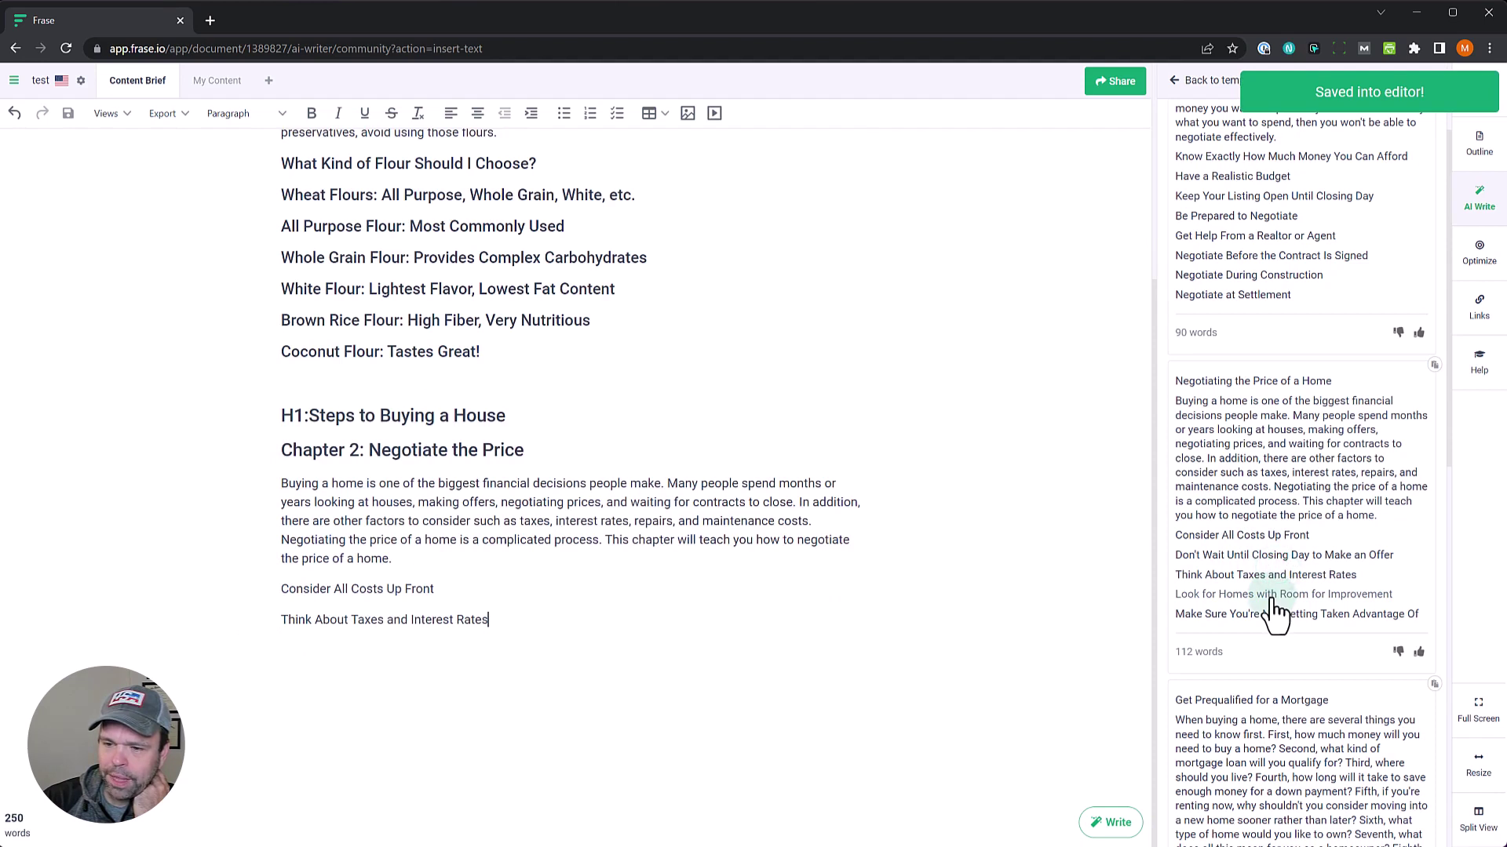
left_click(1269, 596)
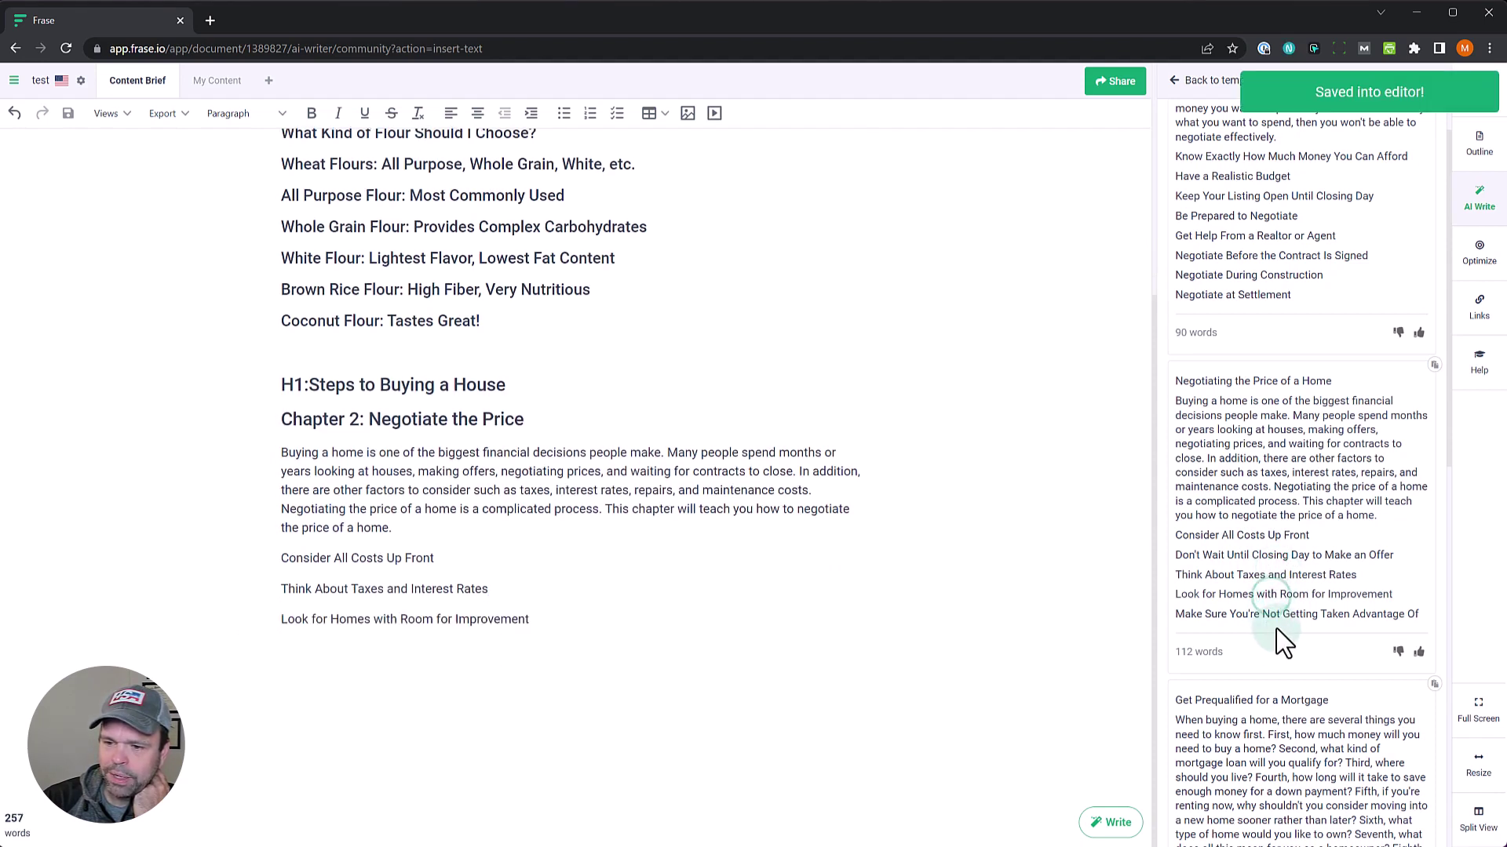
left_click(1295, 615)
scroll(1271, 549, "up", 2)
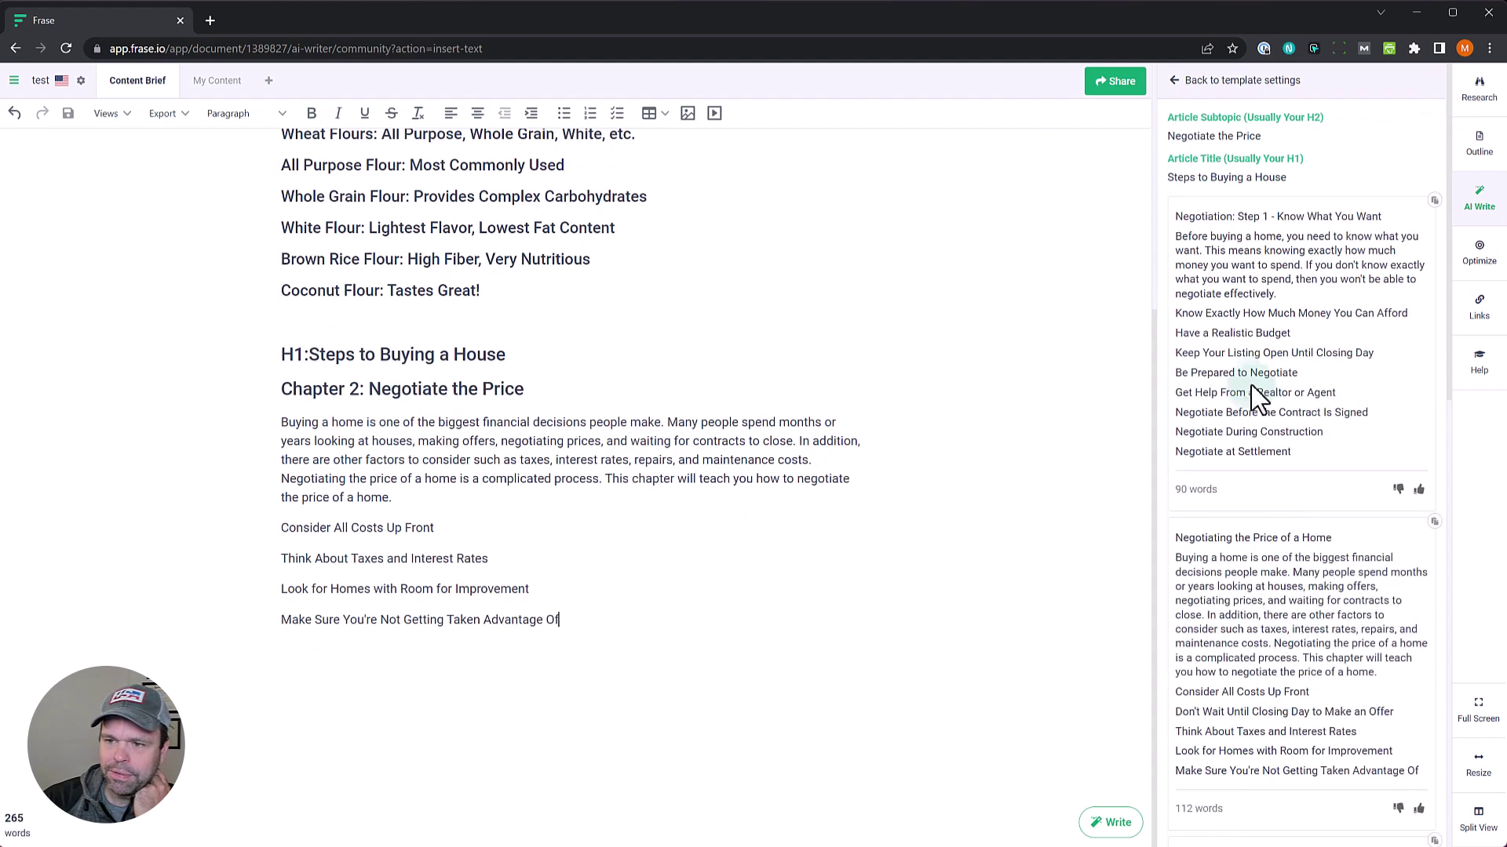
left_click(1236, 374)
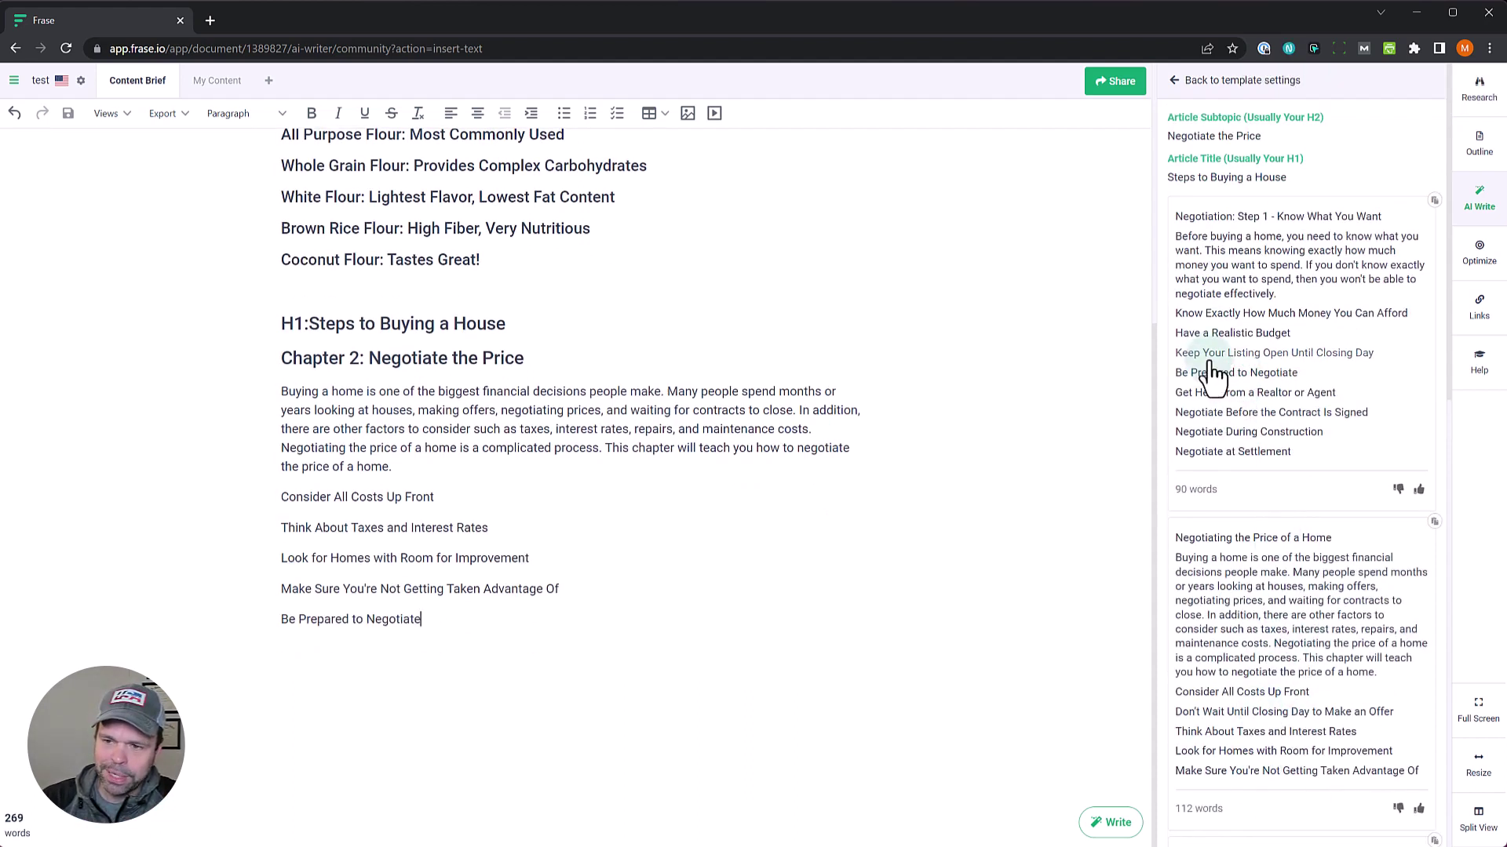
left_click(517, 633)
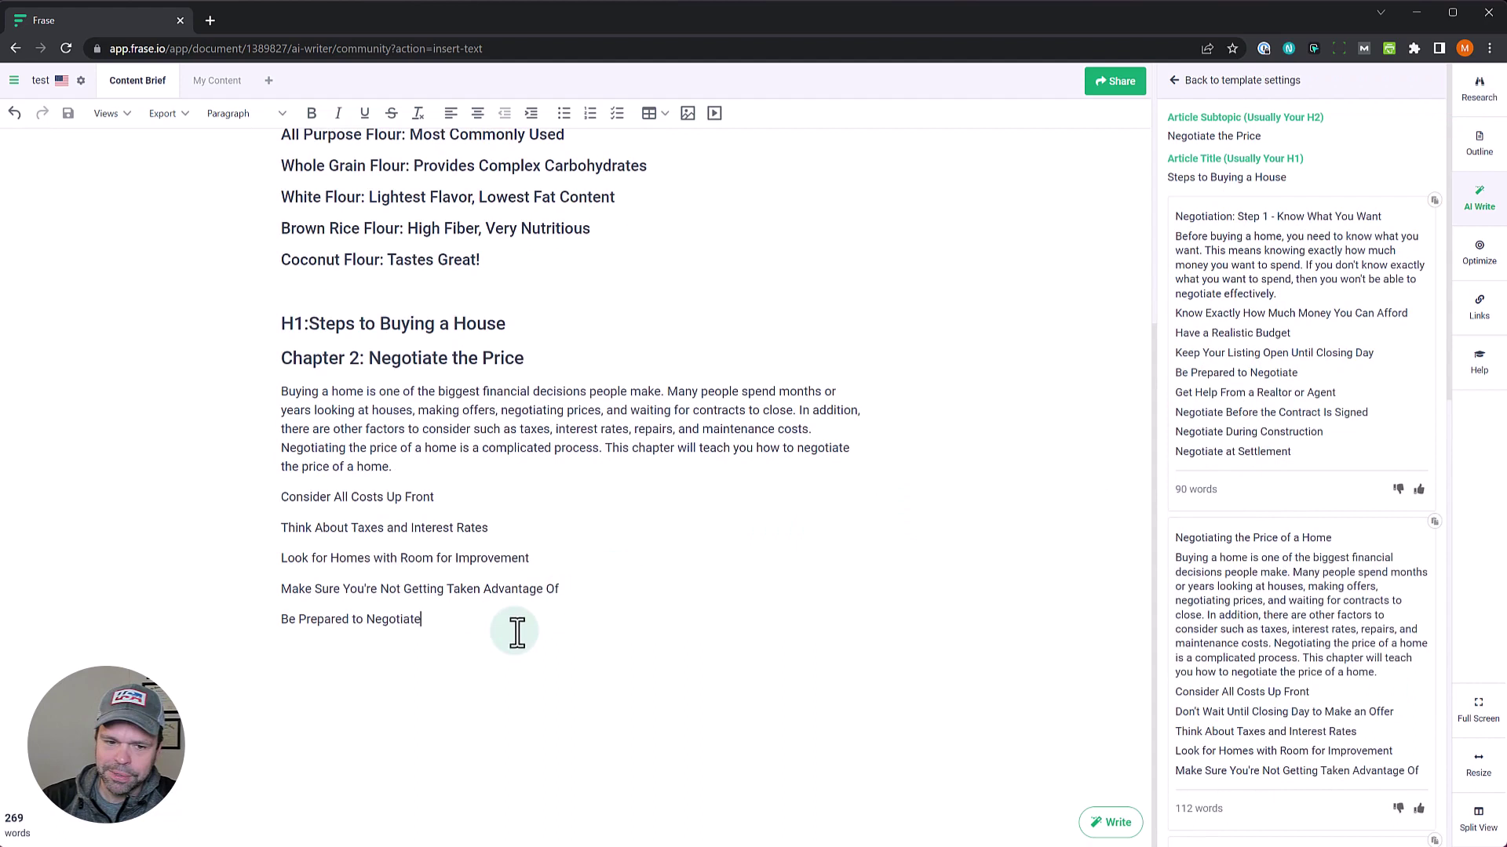
left_click(1272, 413)
left_click(1276, 432)
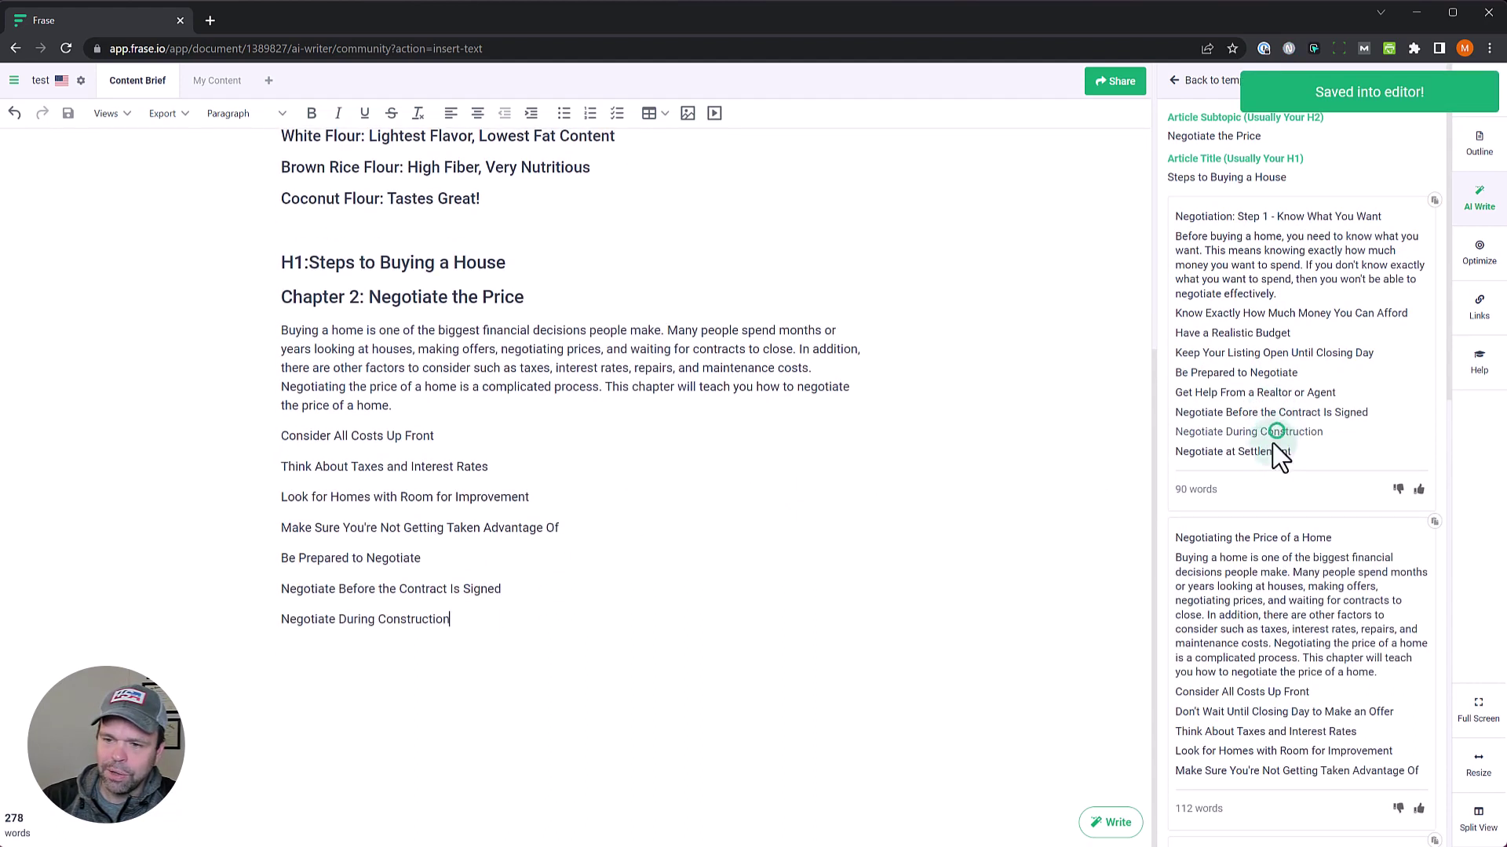
left_click(1276, 451)
Format the eight inserted subheading lines as Heading 3
left_click_drag(437, 622, 262, 403)
left_click(346, 369)
left_click(563, 731)
scroll(567, 742, "up", 5)
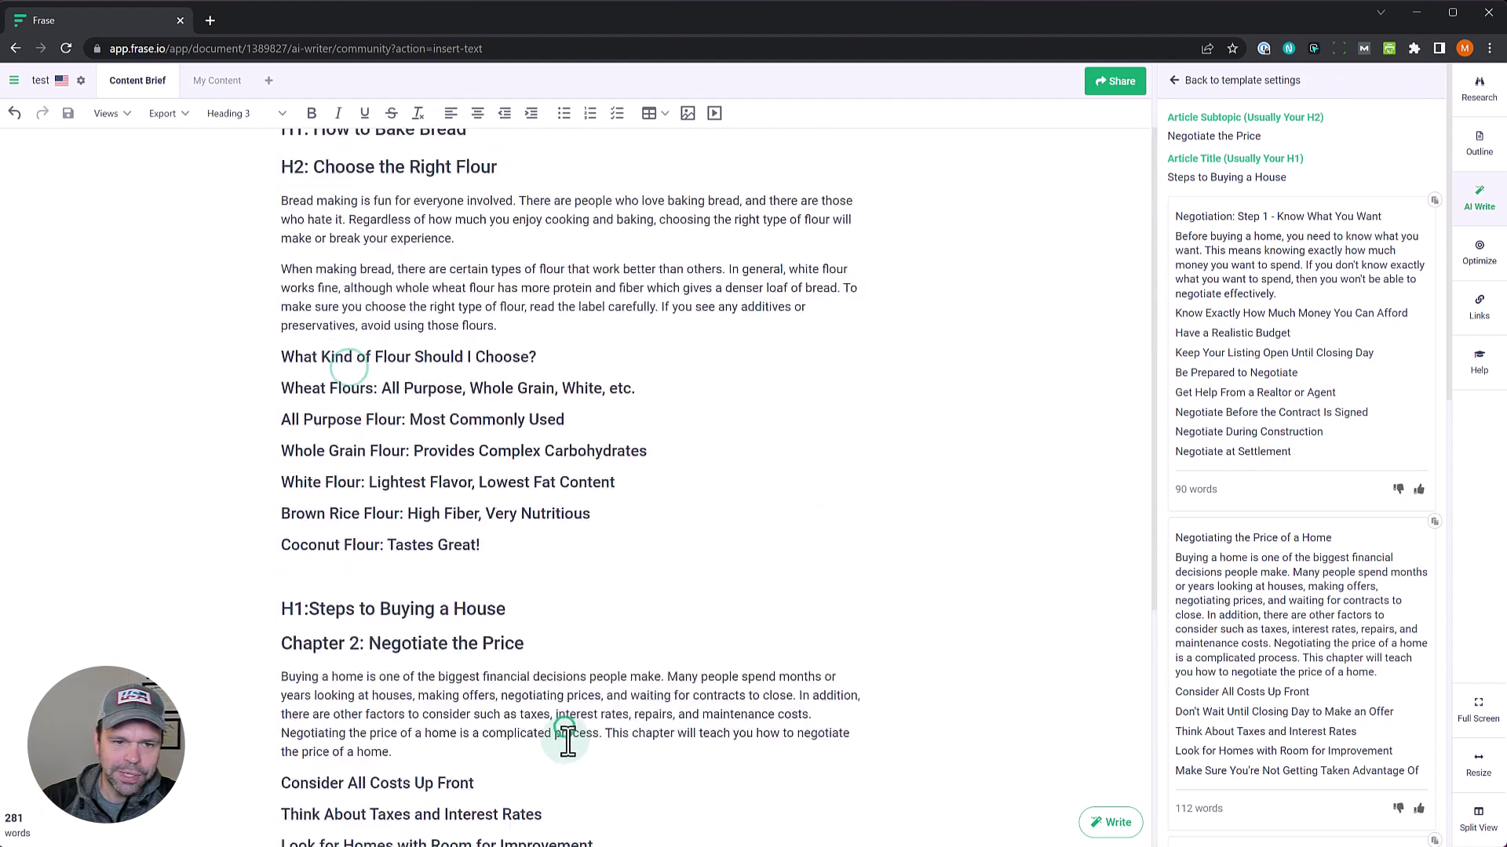
scroll(578, 747, "down", 6)
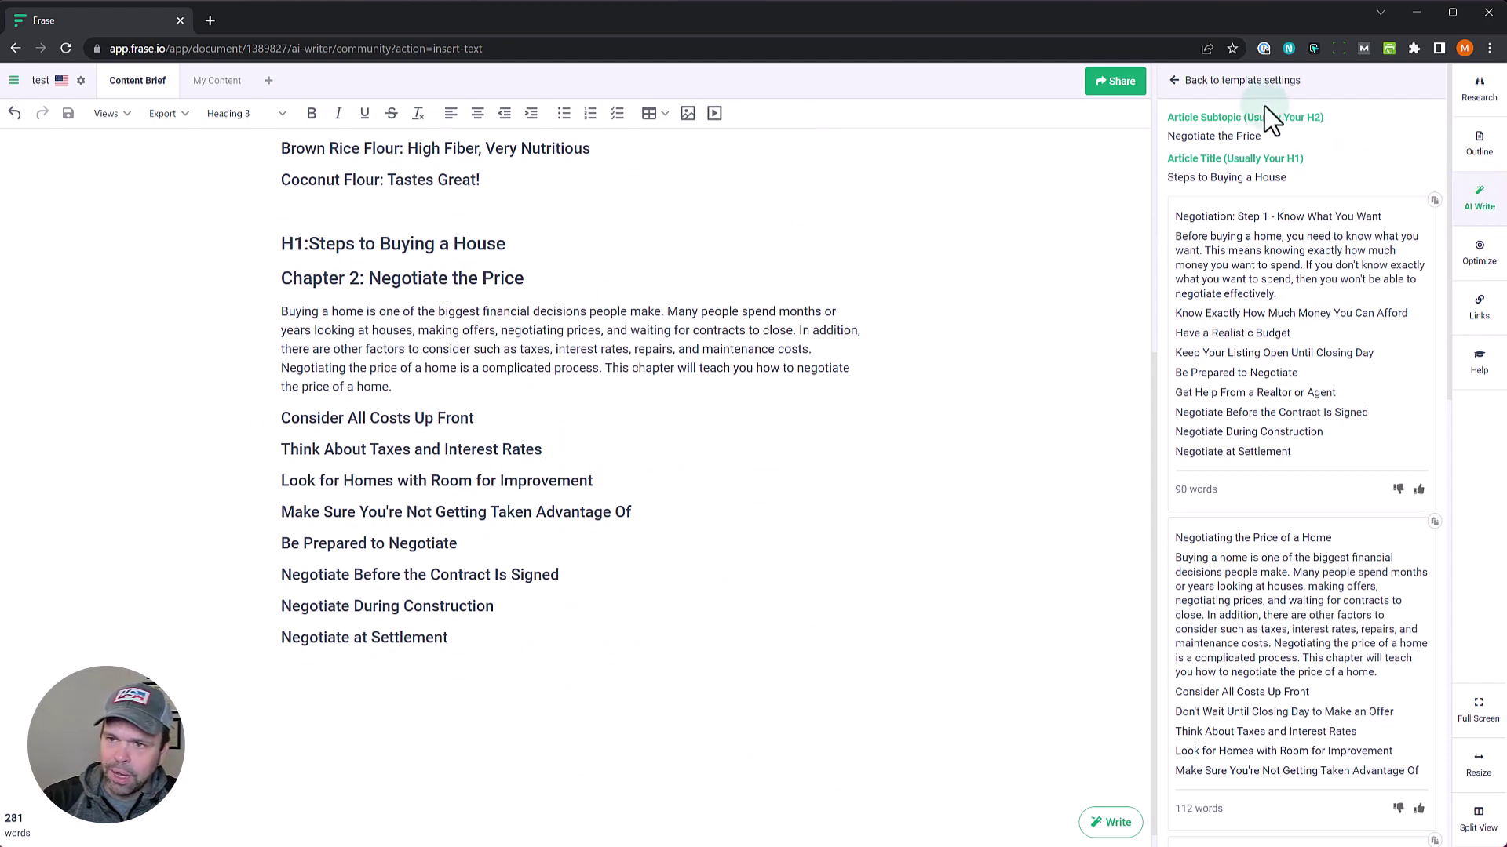
Search community templates for 'paragraphs from key' and open [RT] Paragraphs From Keywords (V2.6)
left_click(1177, 80)
left_click(1179, 80)
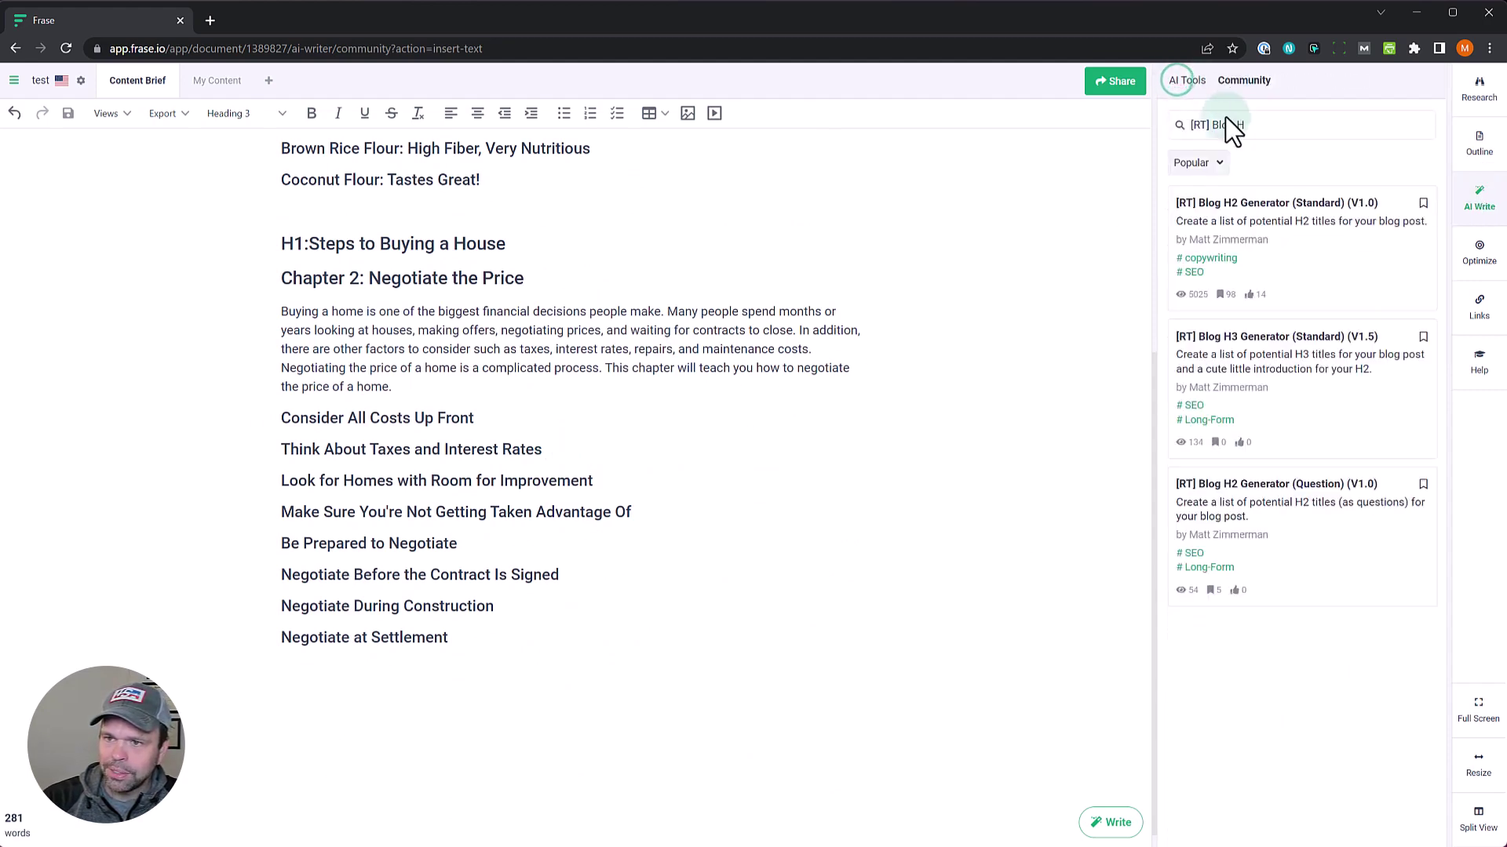
left_click_drag(1212, 125, 1274, 130)
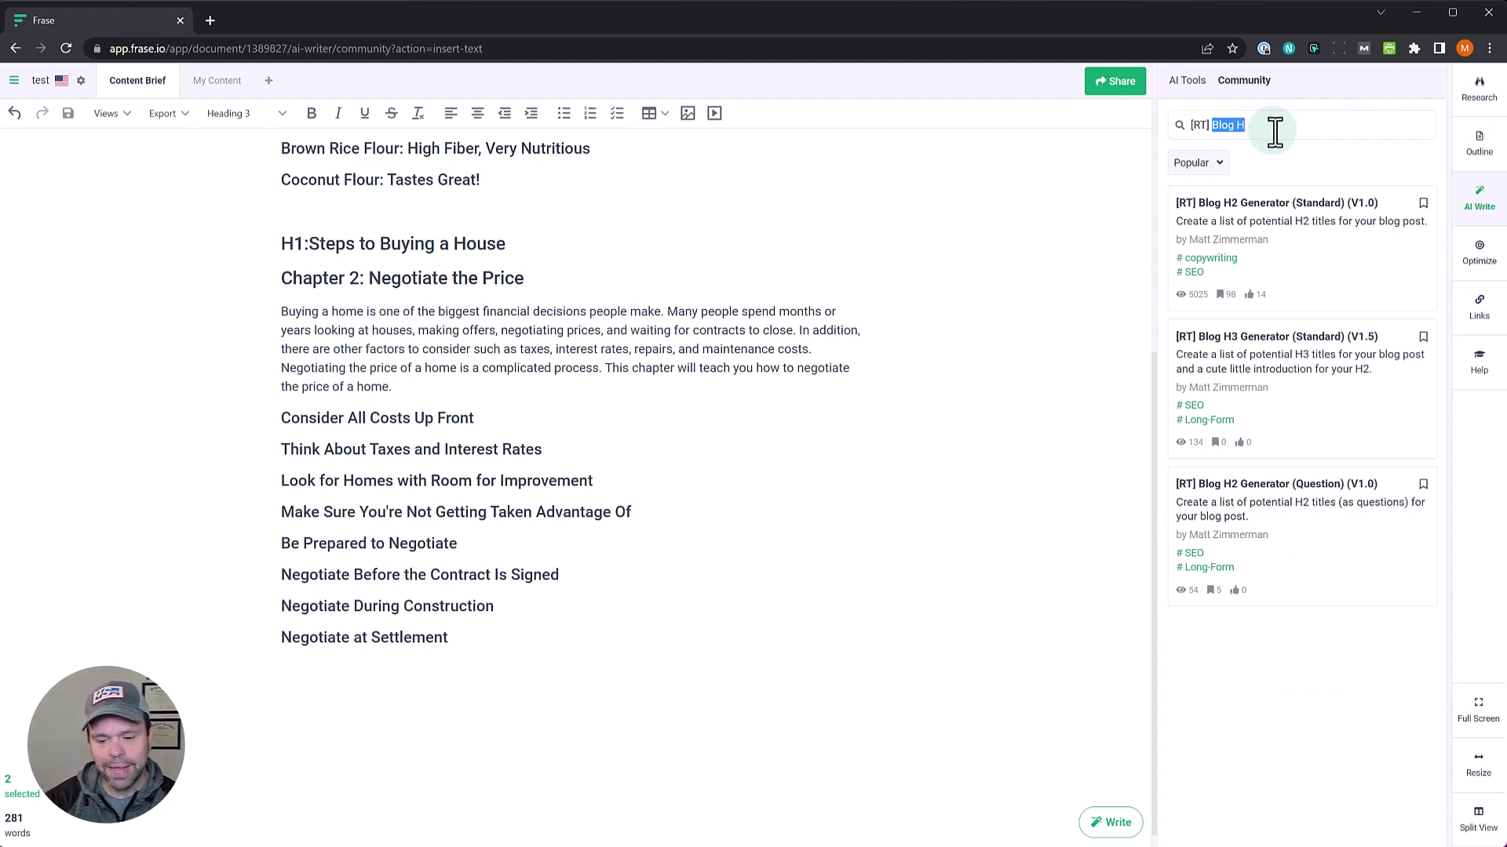
type("paragraphs")
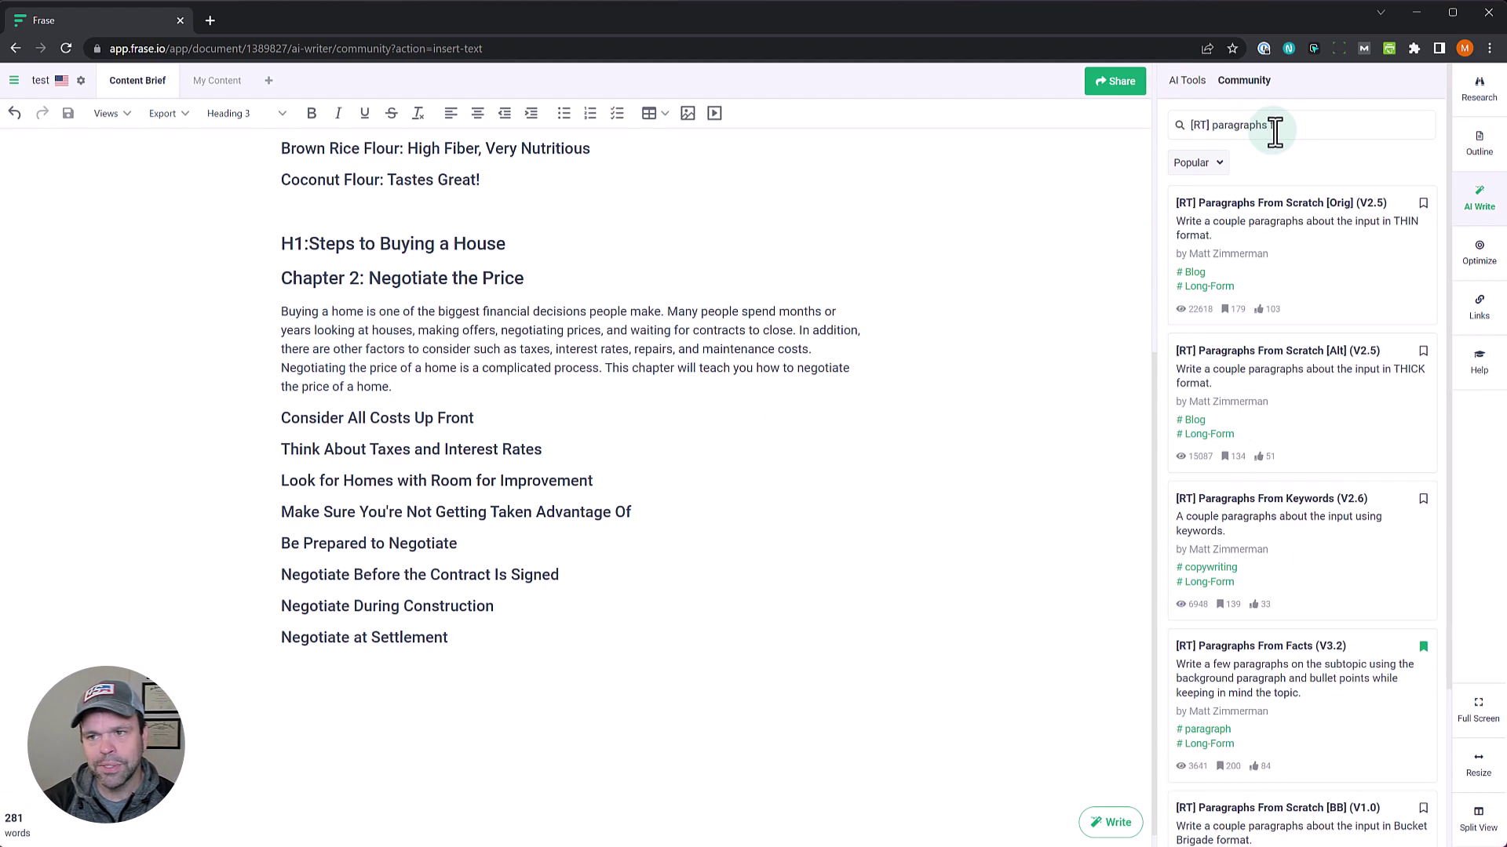
type(" from key")
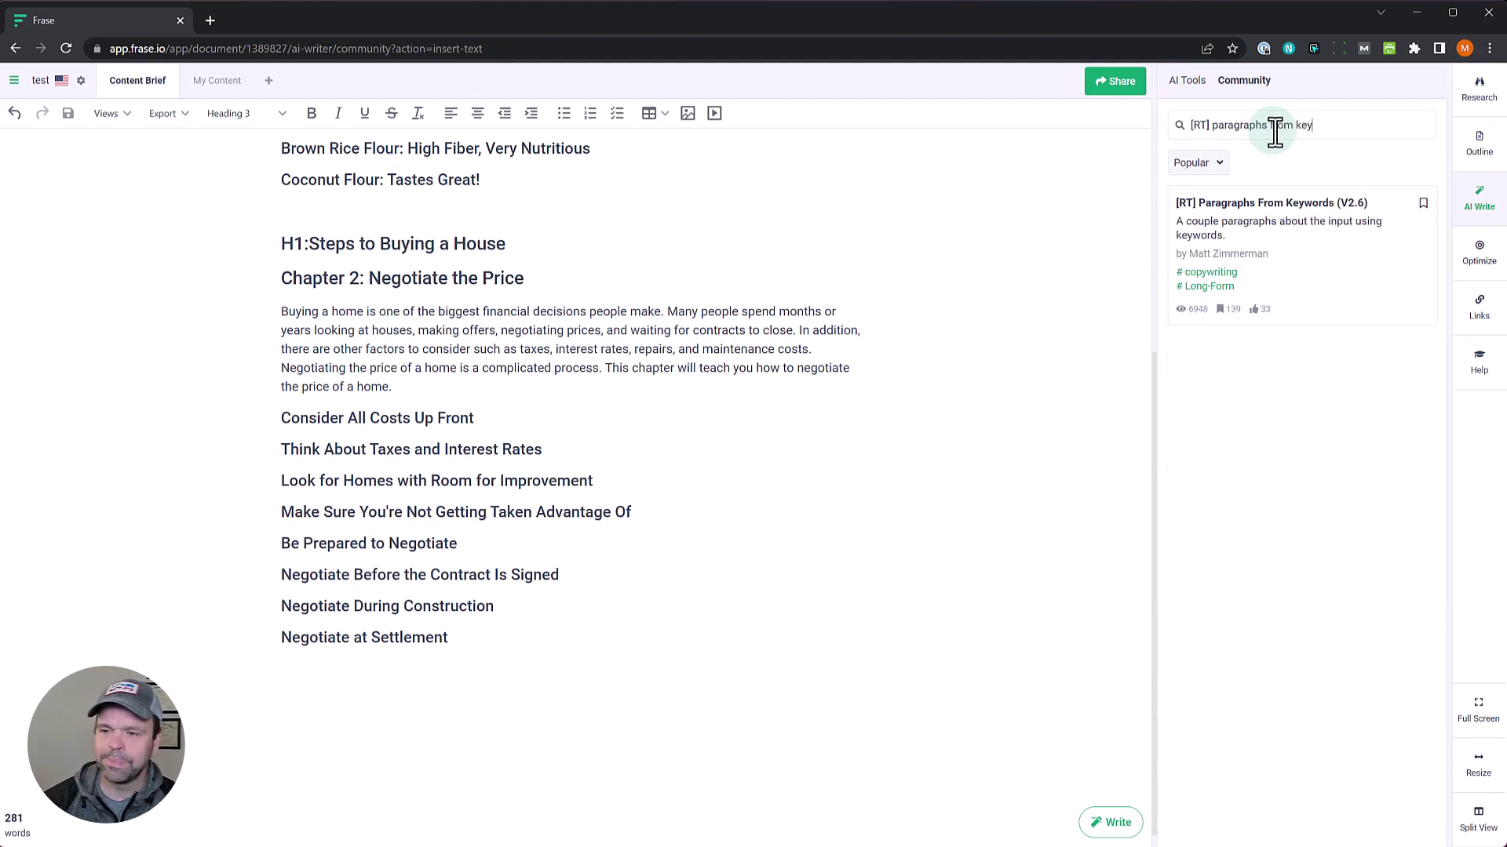
left_click(1293, 208)
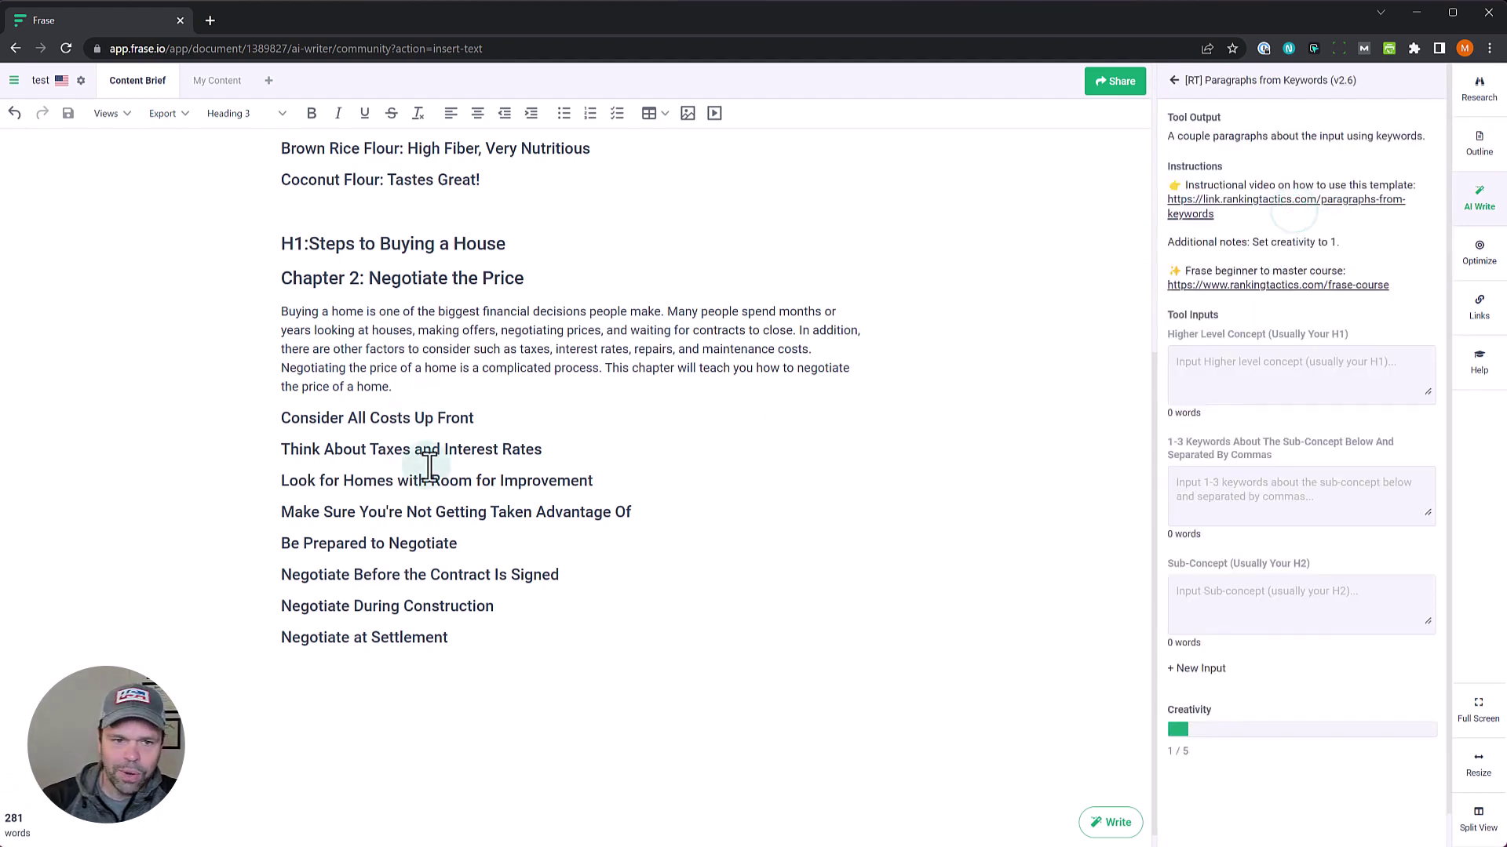
Copy the Negotiate the Price heading into the Higher Level Concept field
scroll(521, 565, "up", 4)
scroll(521, 585, "down", 2)
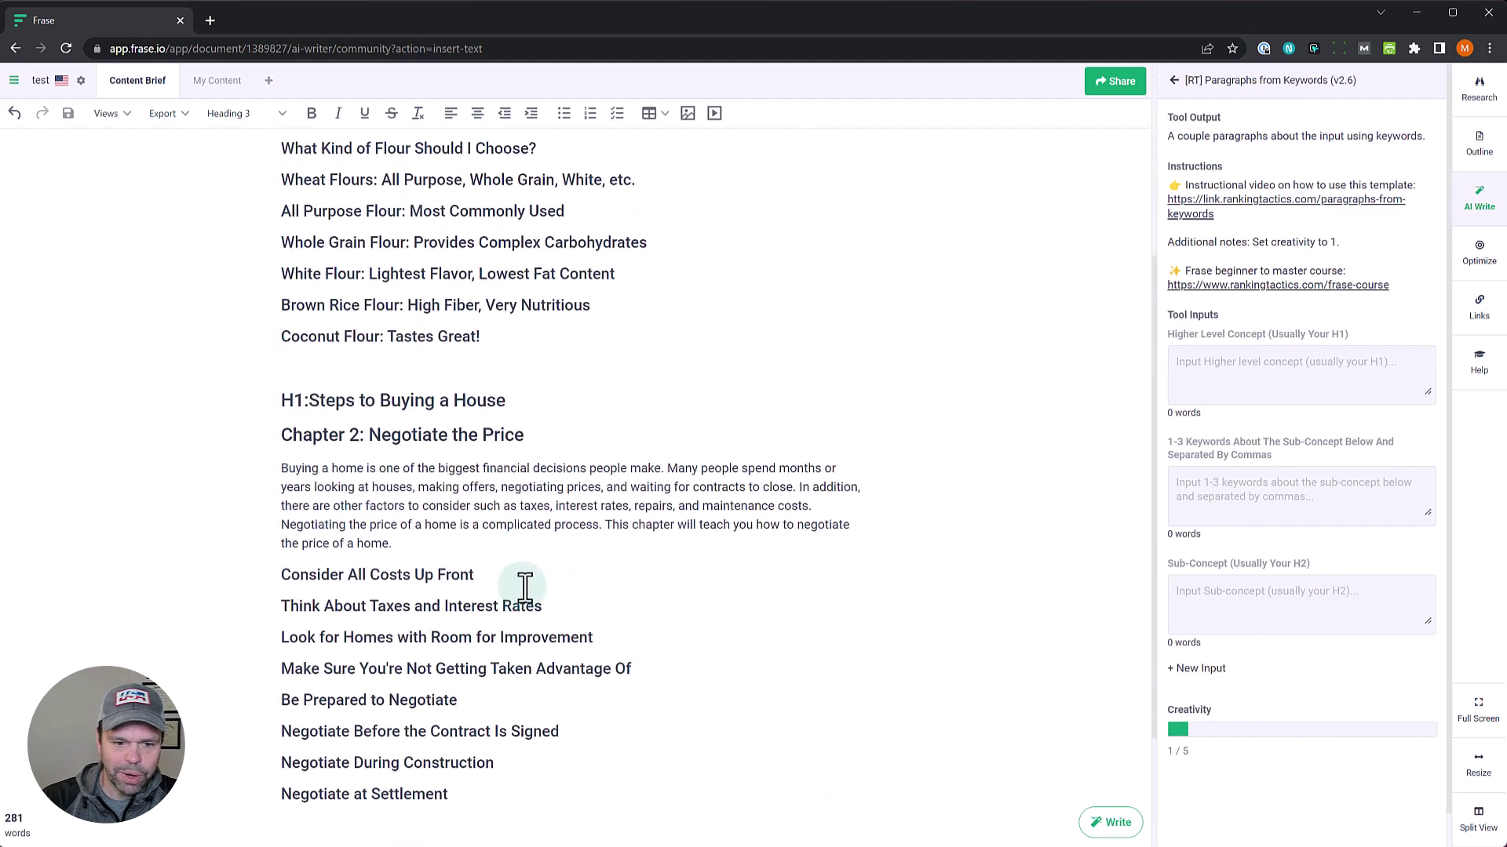
left_click(502, 400)
left_click_drag(503, 400, 311, 398)
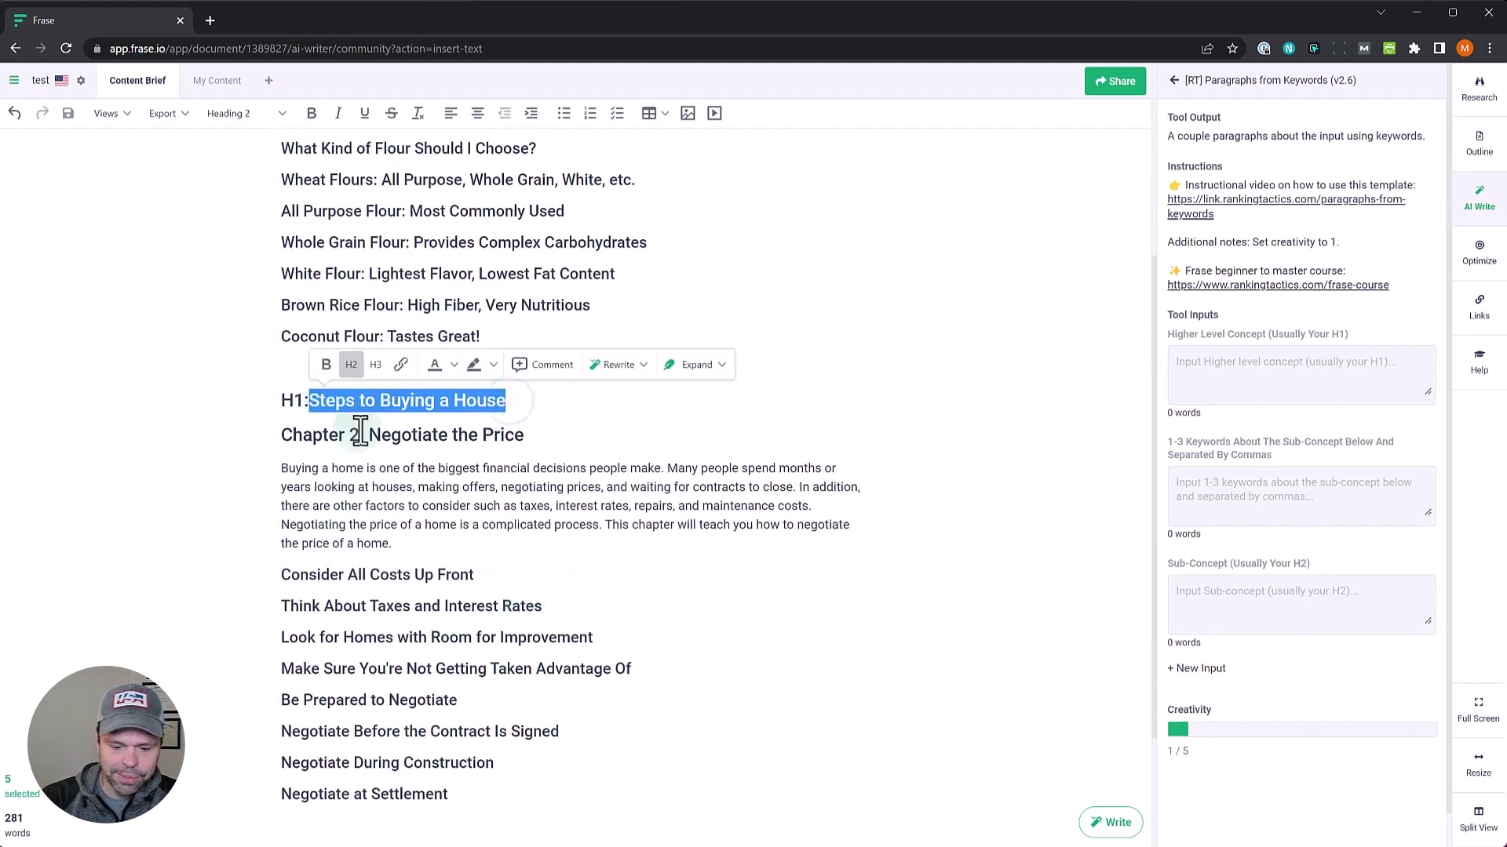
left_click_drag(526, 433, 368, 436)
key("ctrl+c")
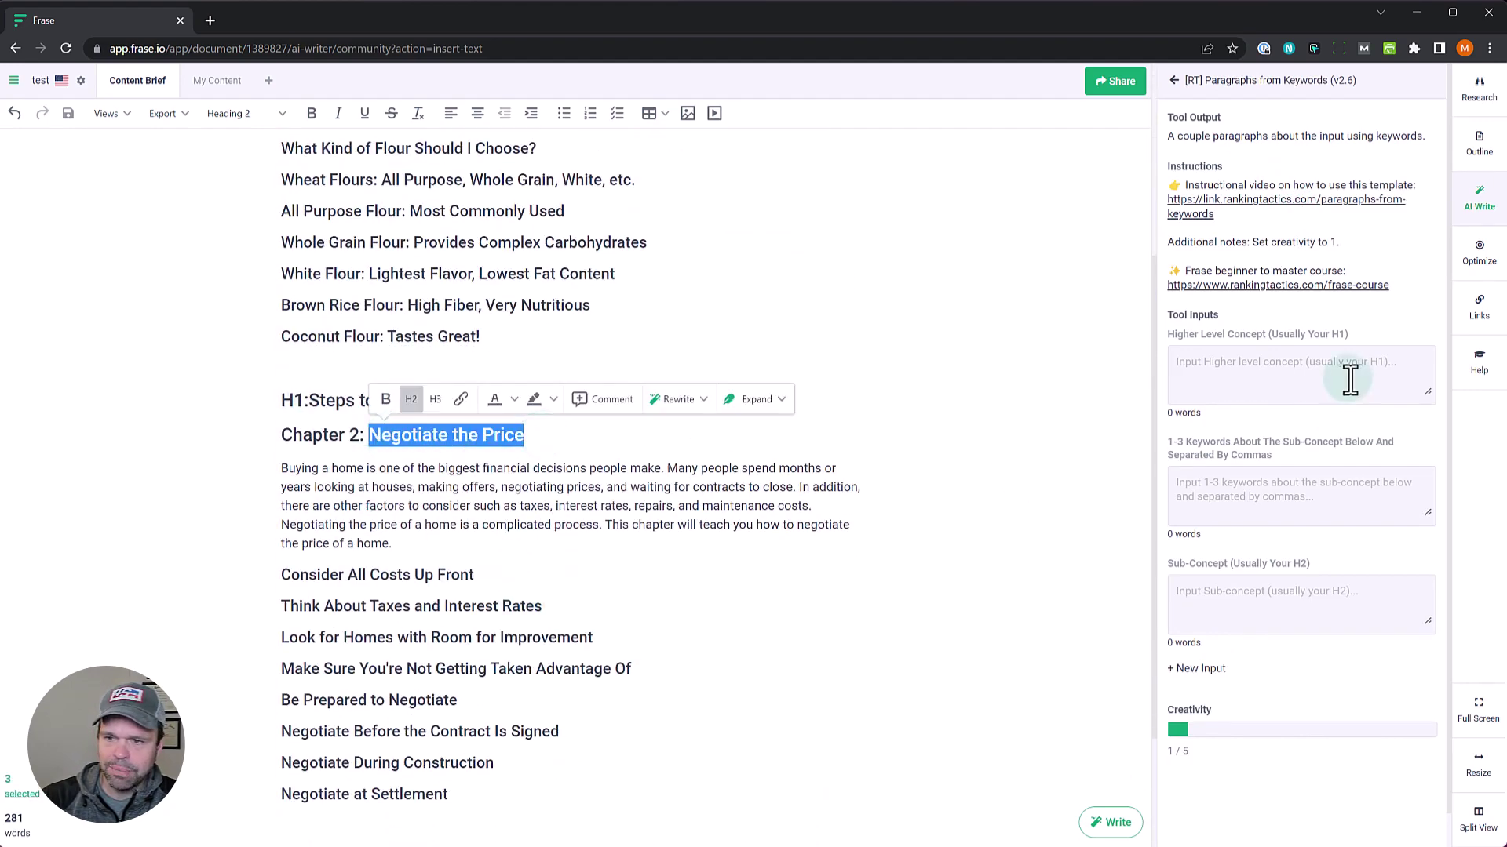
left_click(1346, 377)
key("ctrl+v")
Copy the Consider All Costs Up Front heading into the Sub-Concept field
scroll(568, 667, "down", 2)
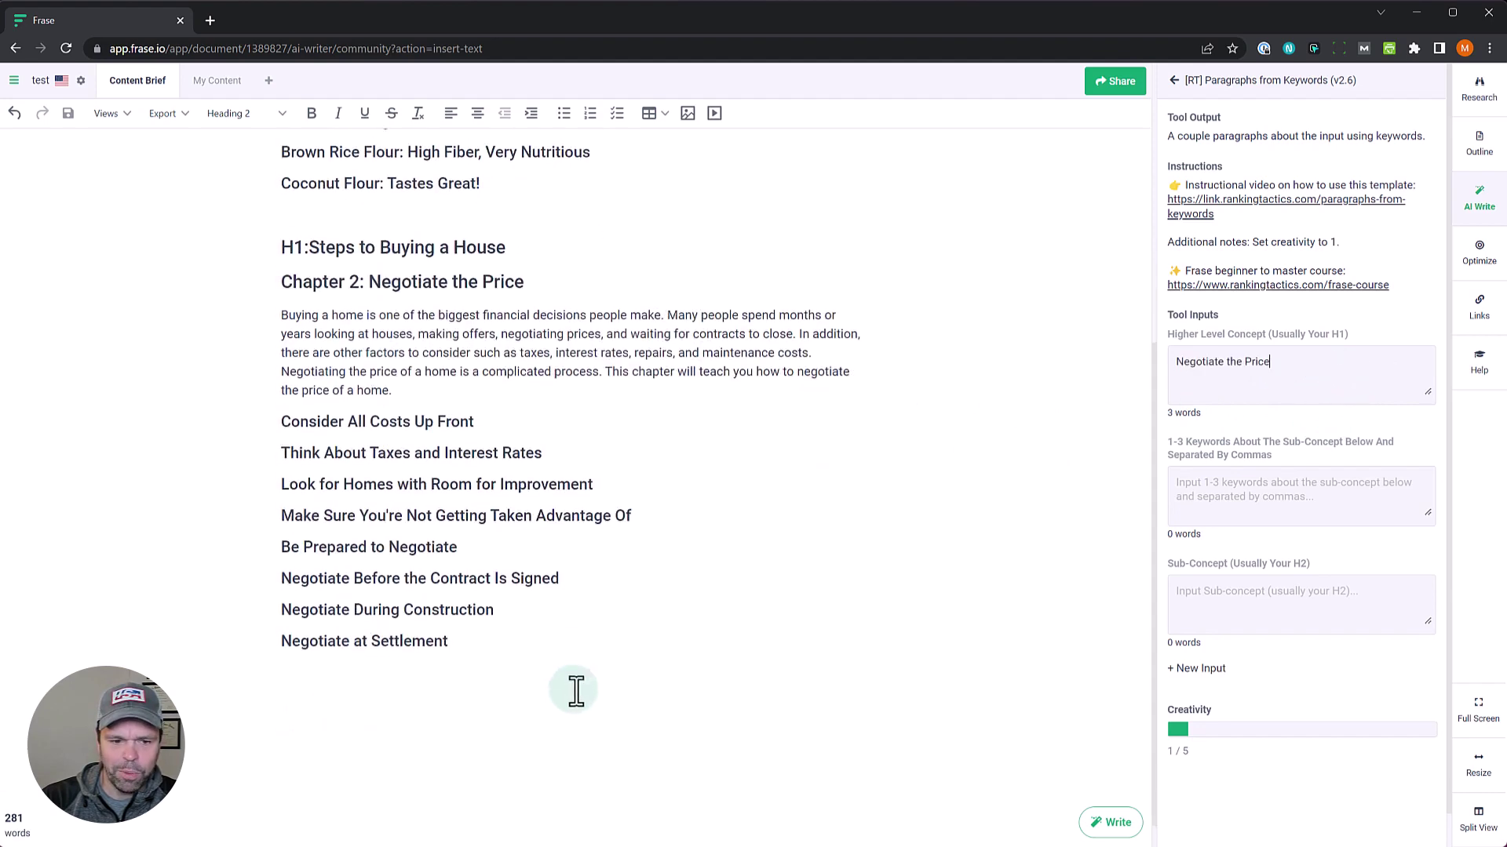
left_click_drag(554, 453, 280, 418)
left_click(469, 518)
left_click(487, 416)
key("ctrl+c")
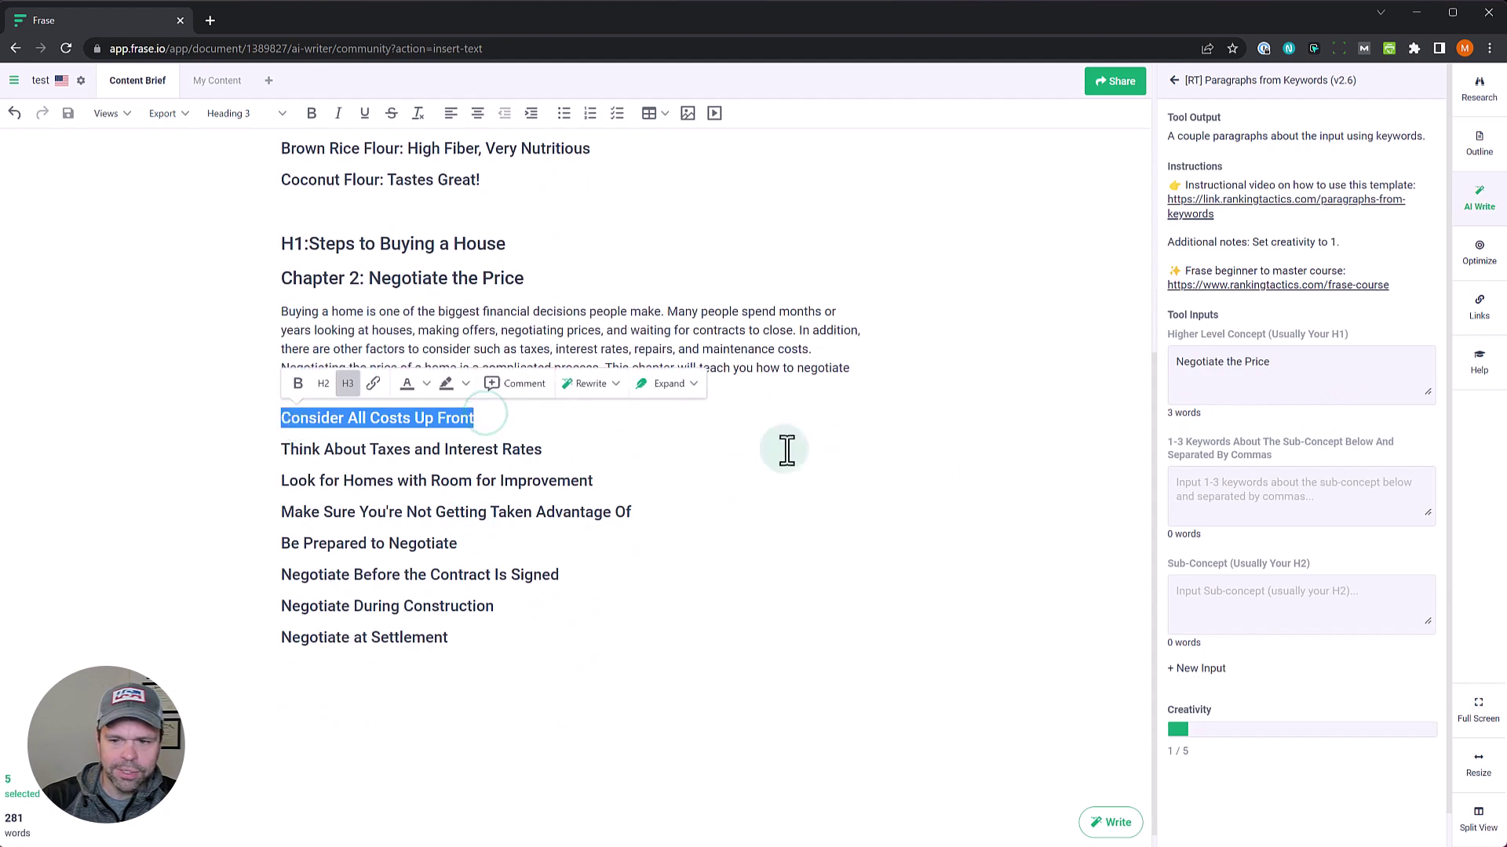
left_click(1257, 609)
key("ctrl+v")
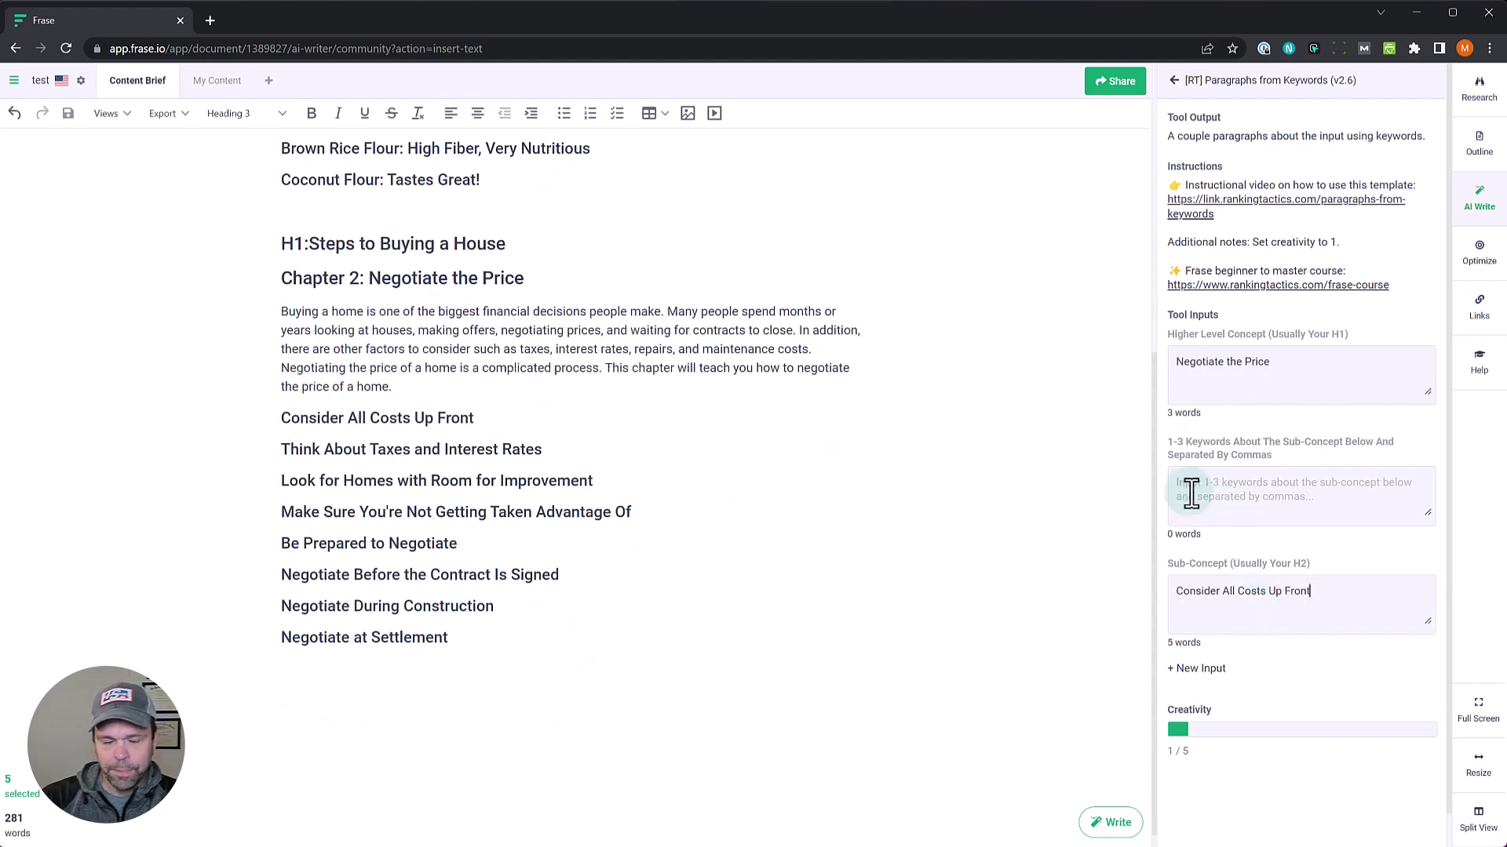
left_click(1253, 499)
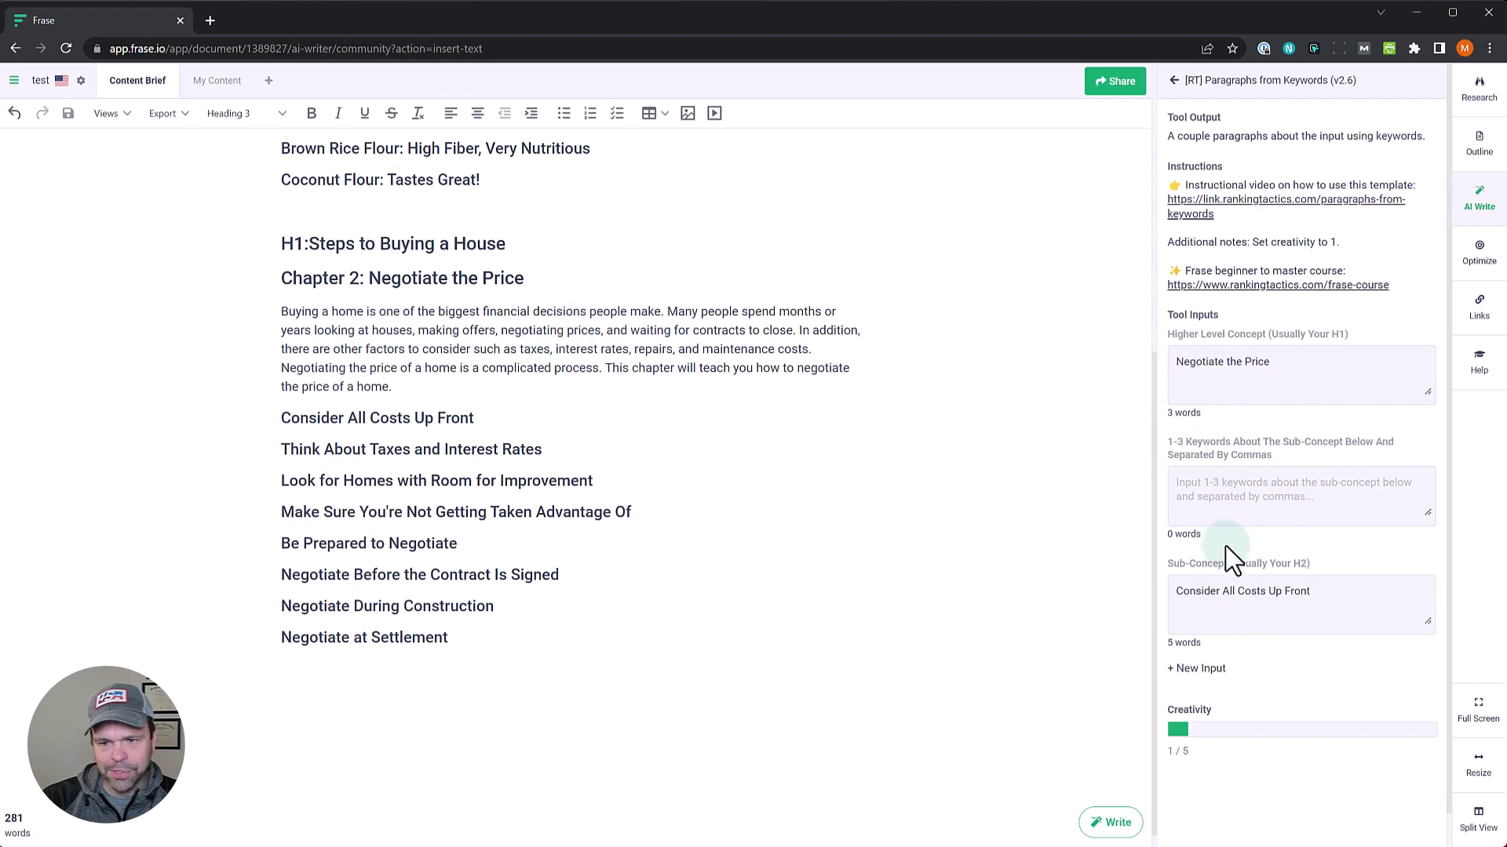
Check the concept fields against the headings, briefly adding 'of the house when buying', then reverting to Negotiate the Price
left_click_drag(1288, 362, 1174, 362)
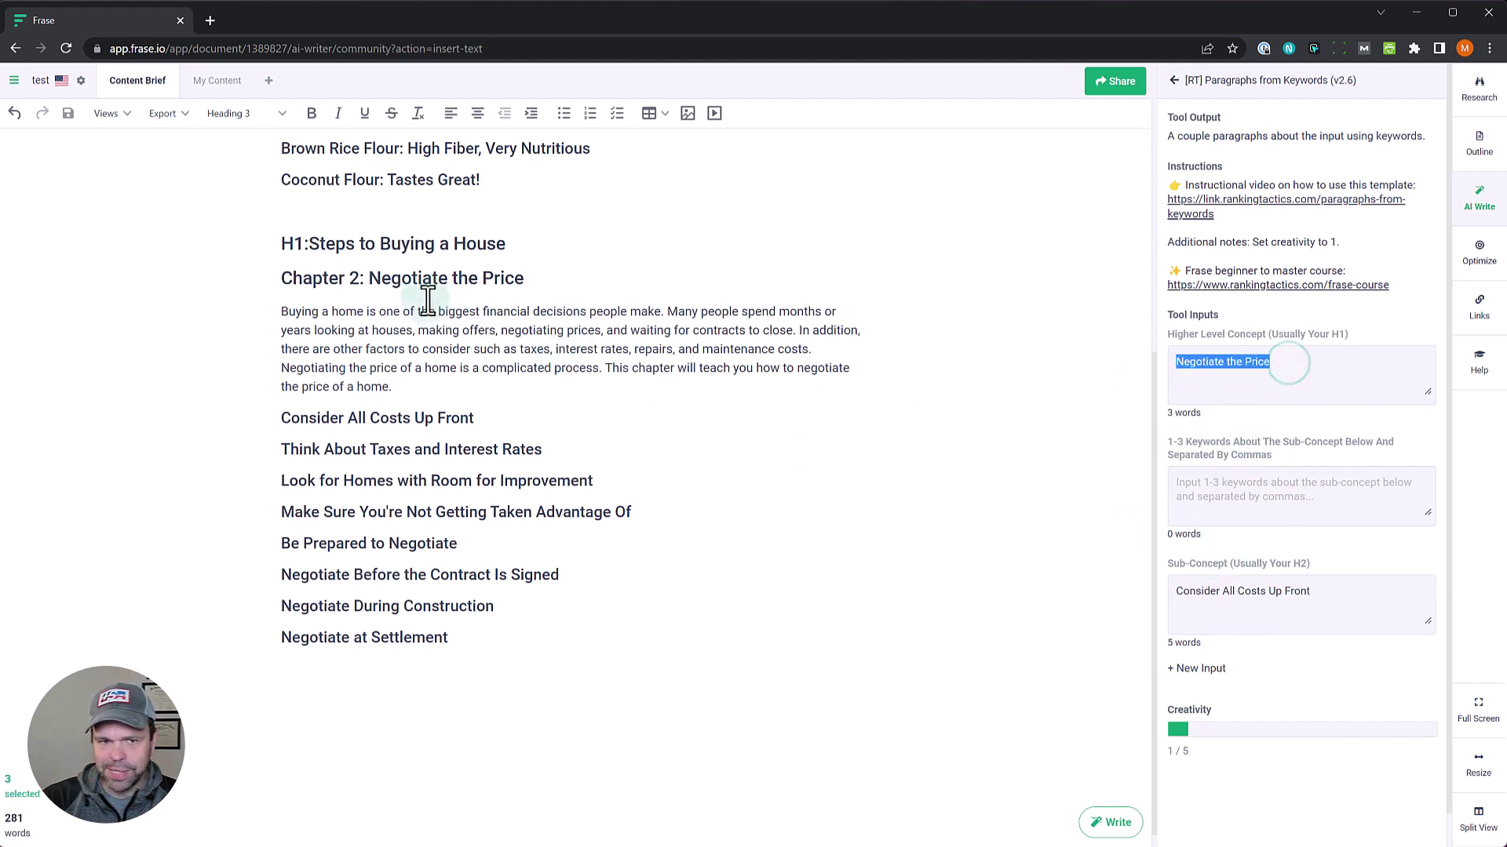
left_click_drag(367, 279, 550, 280)
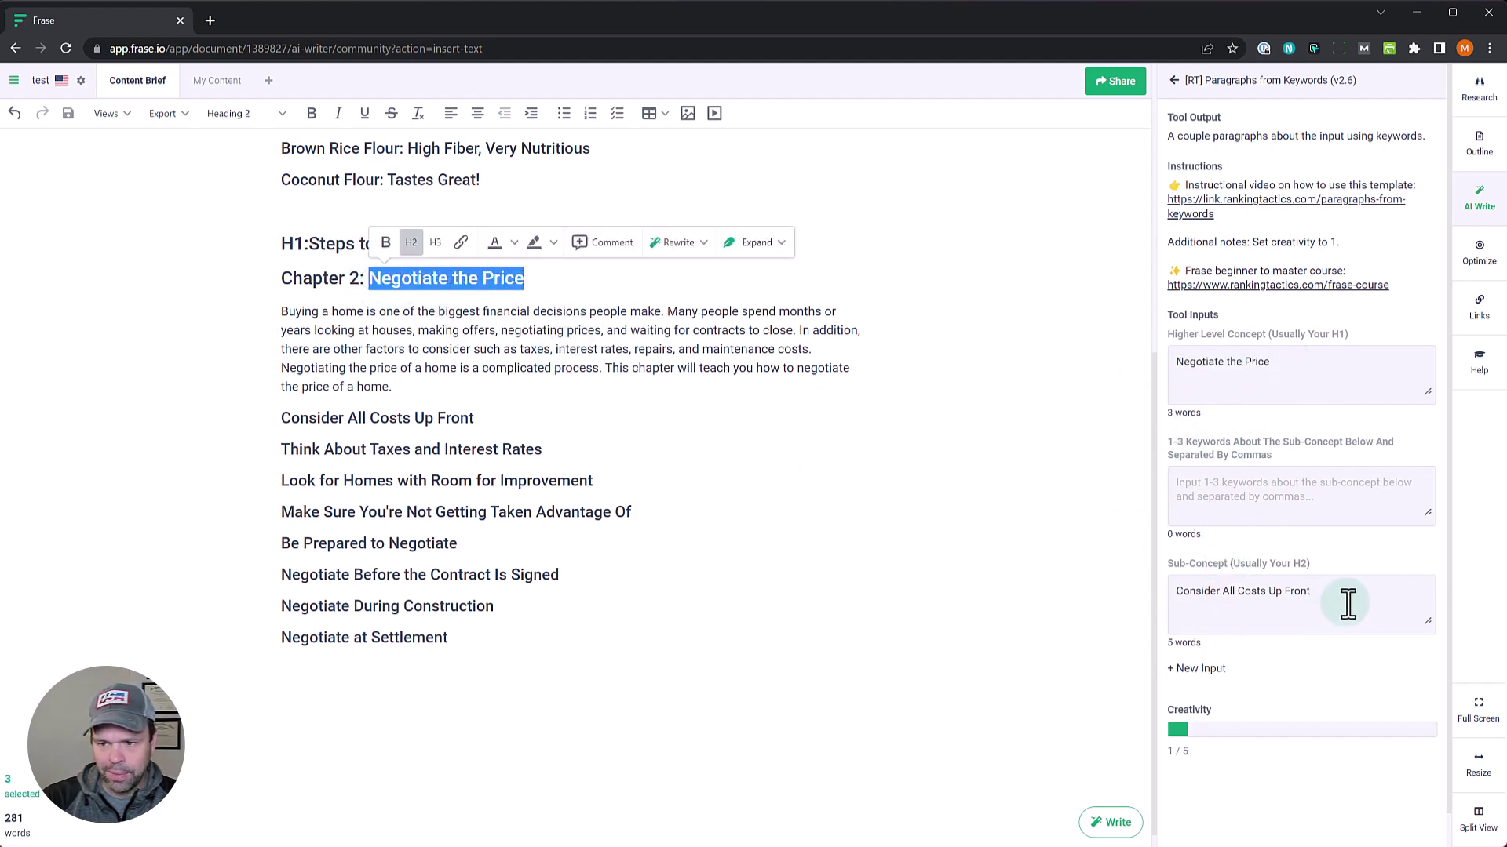
left_click_drag(1347, 603, 1120, 579)
left_click_drag(500, 422, 282, 436)
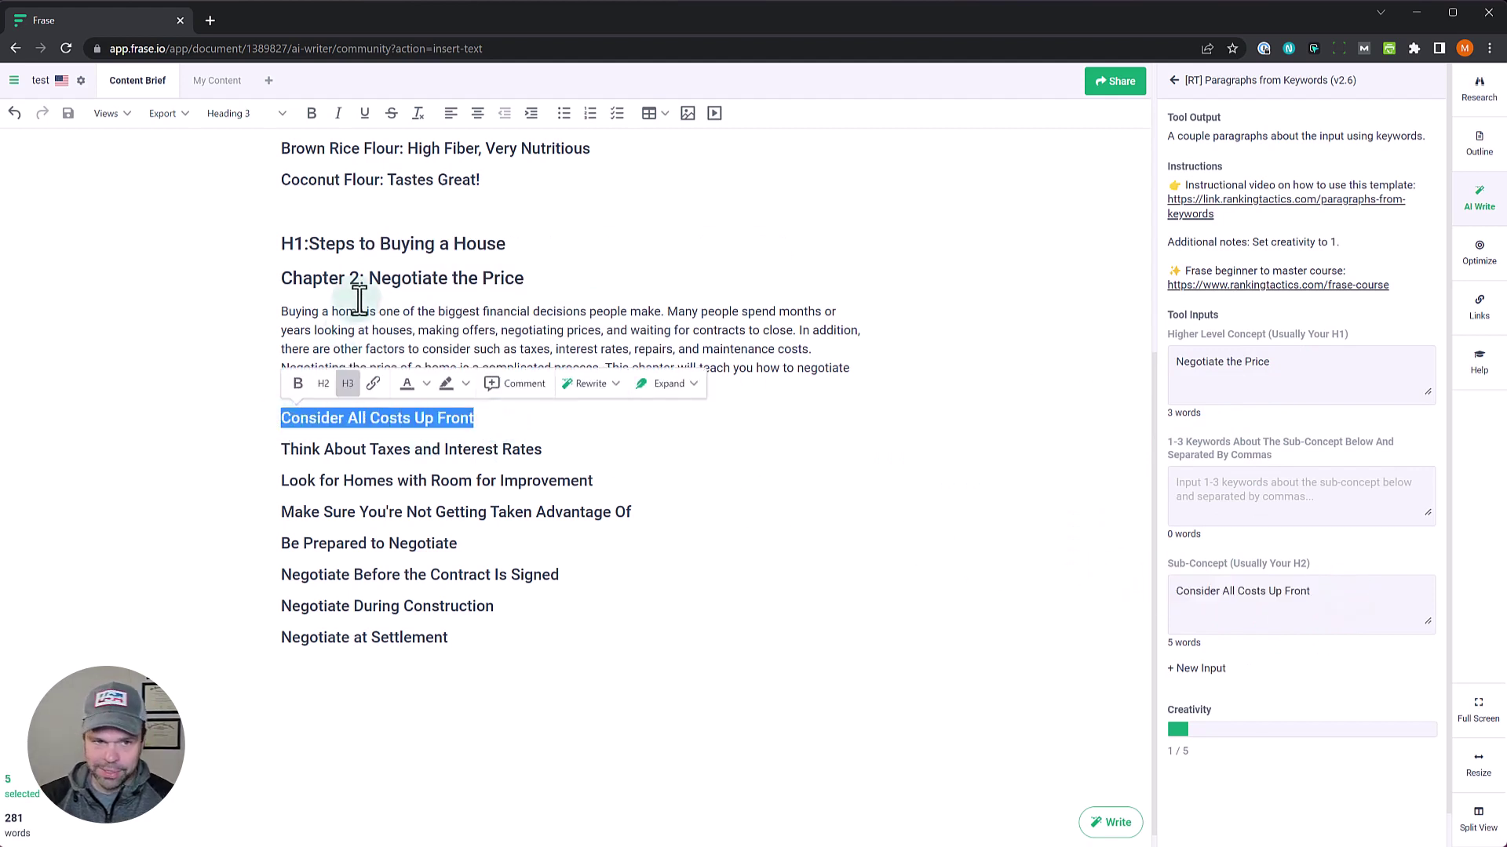
left_click_drag(281, 244, 487, 245)
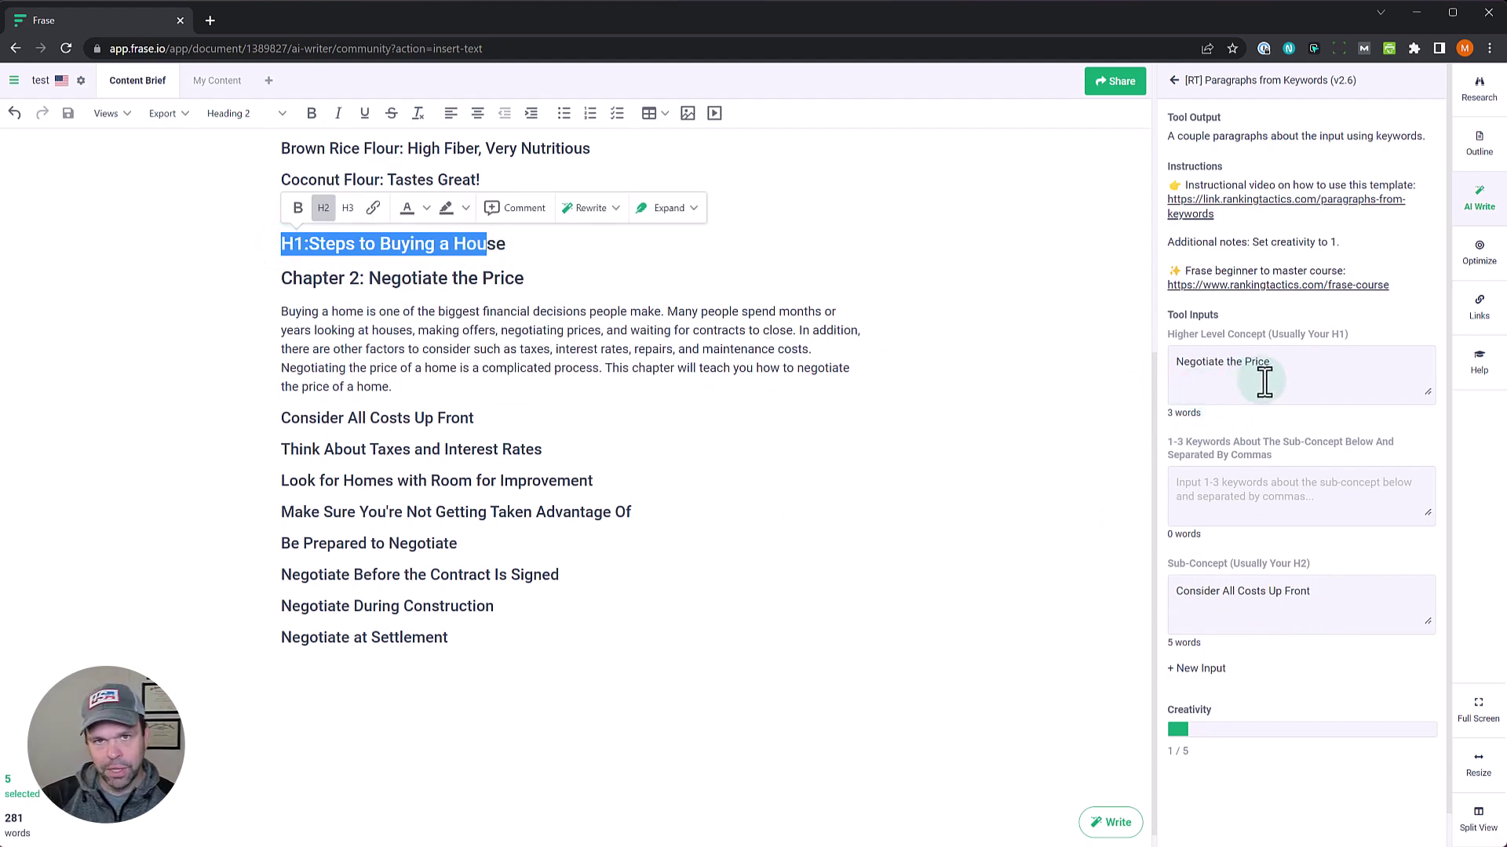
left_click(1295, 363)
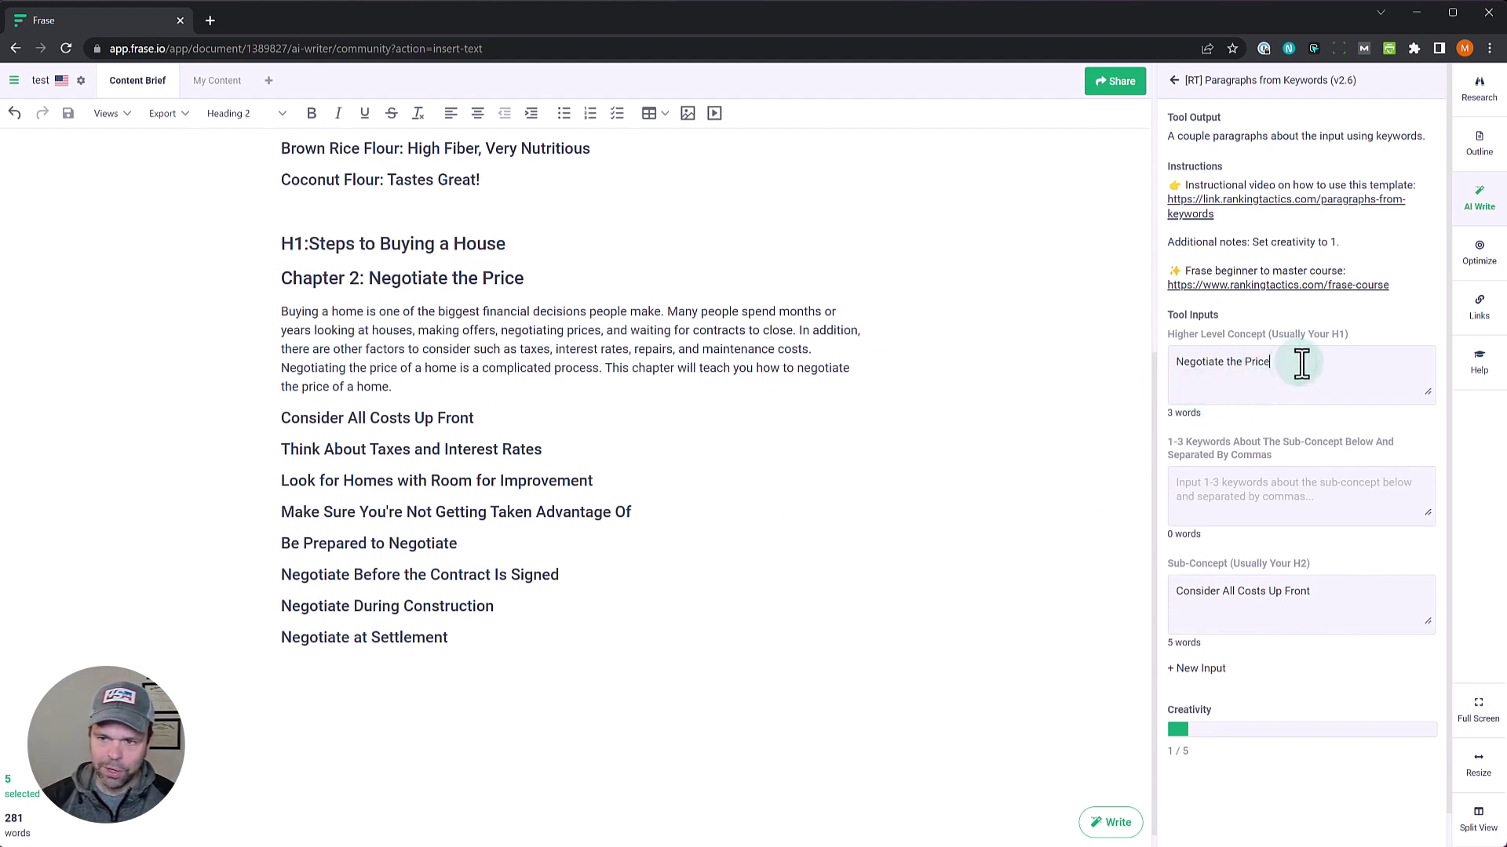
type("of the")
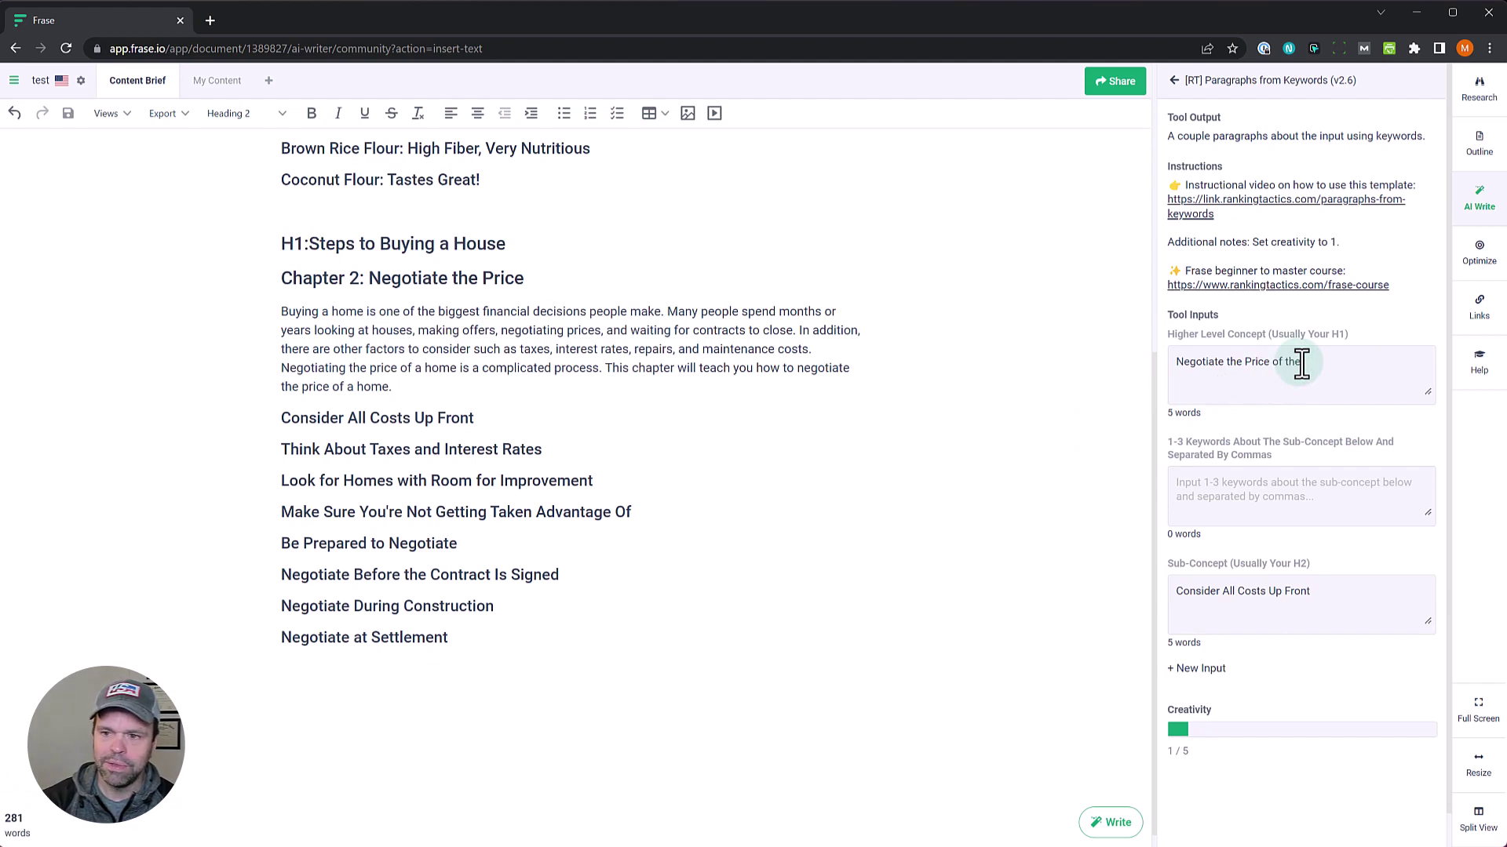
type(" house when buying")
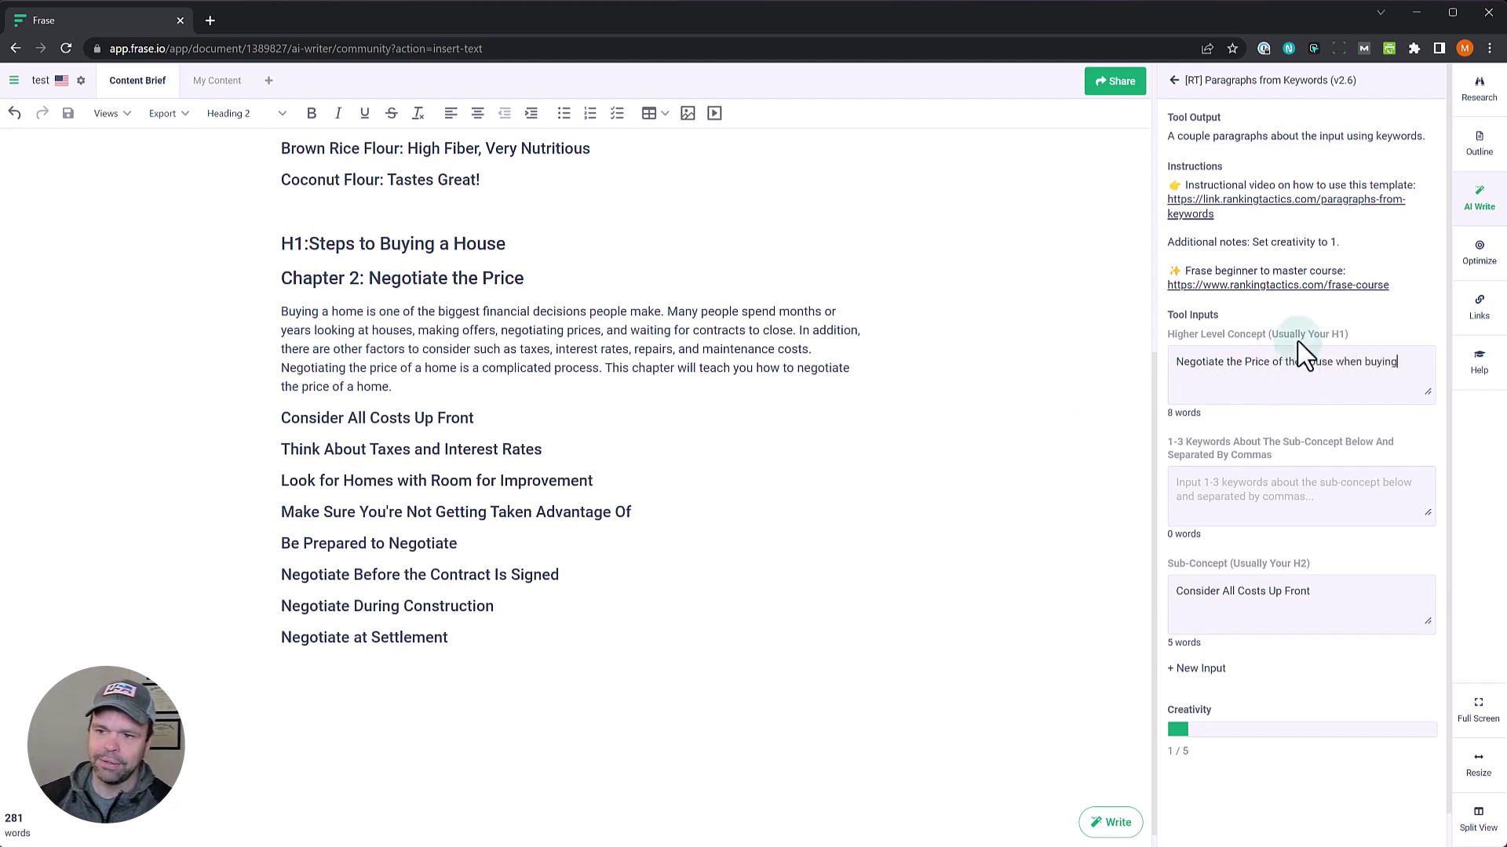
left_click_drag(1270, 361, 1287, 386)
key("BackSpace")
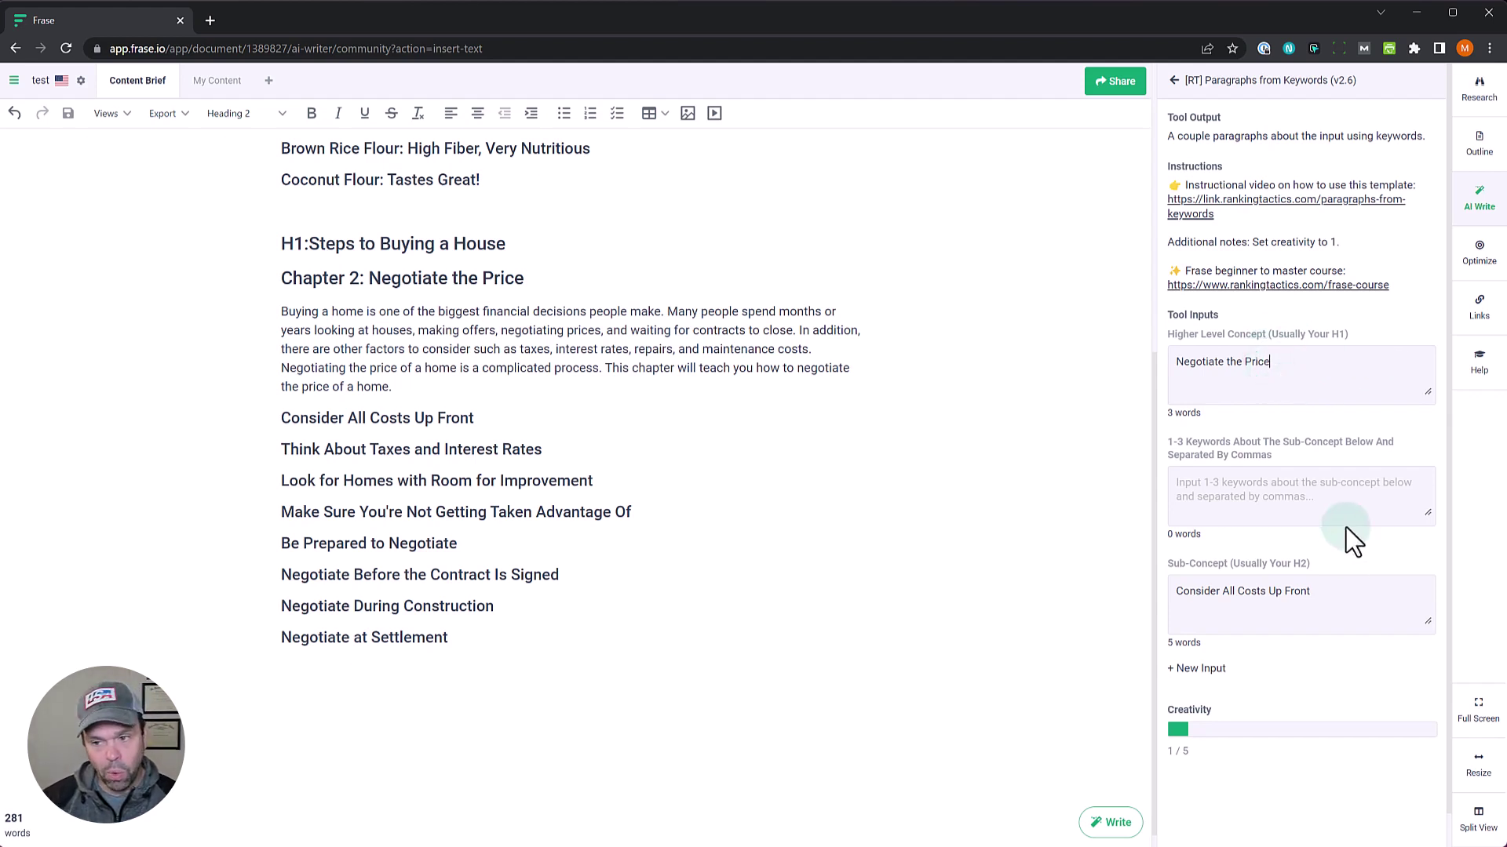
Enter keywords 'buying a house, house shopping, house' and run the template
left_click(1355, 500)
type("buying a house")
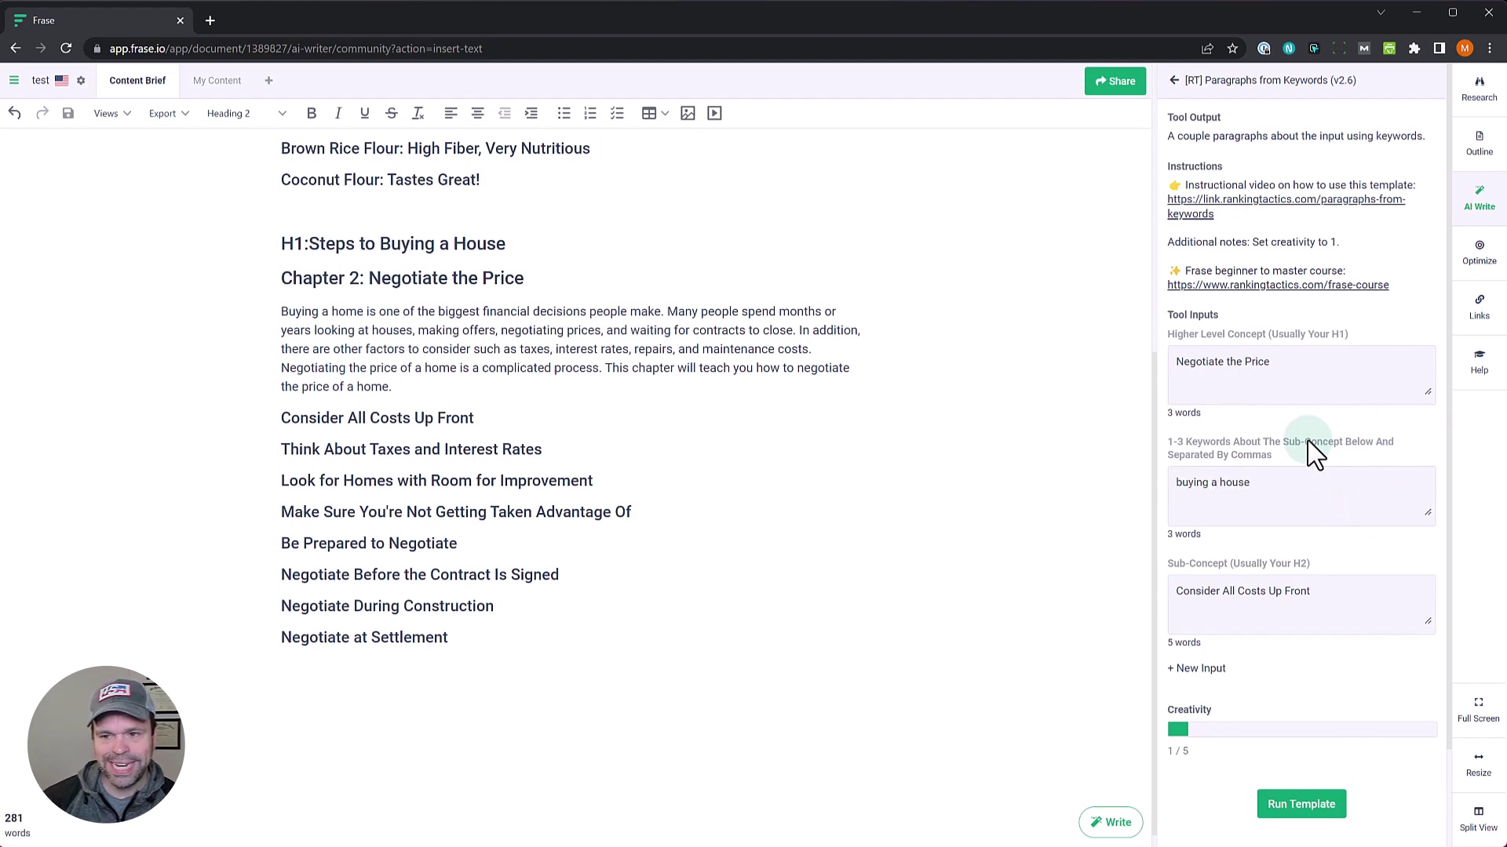
type(", hous")
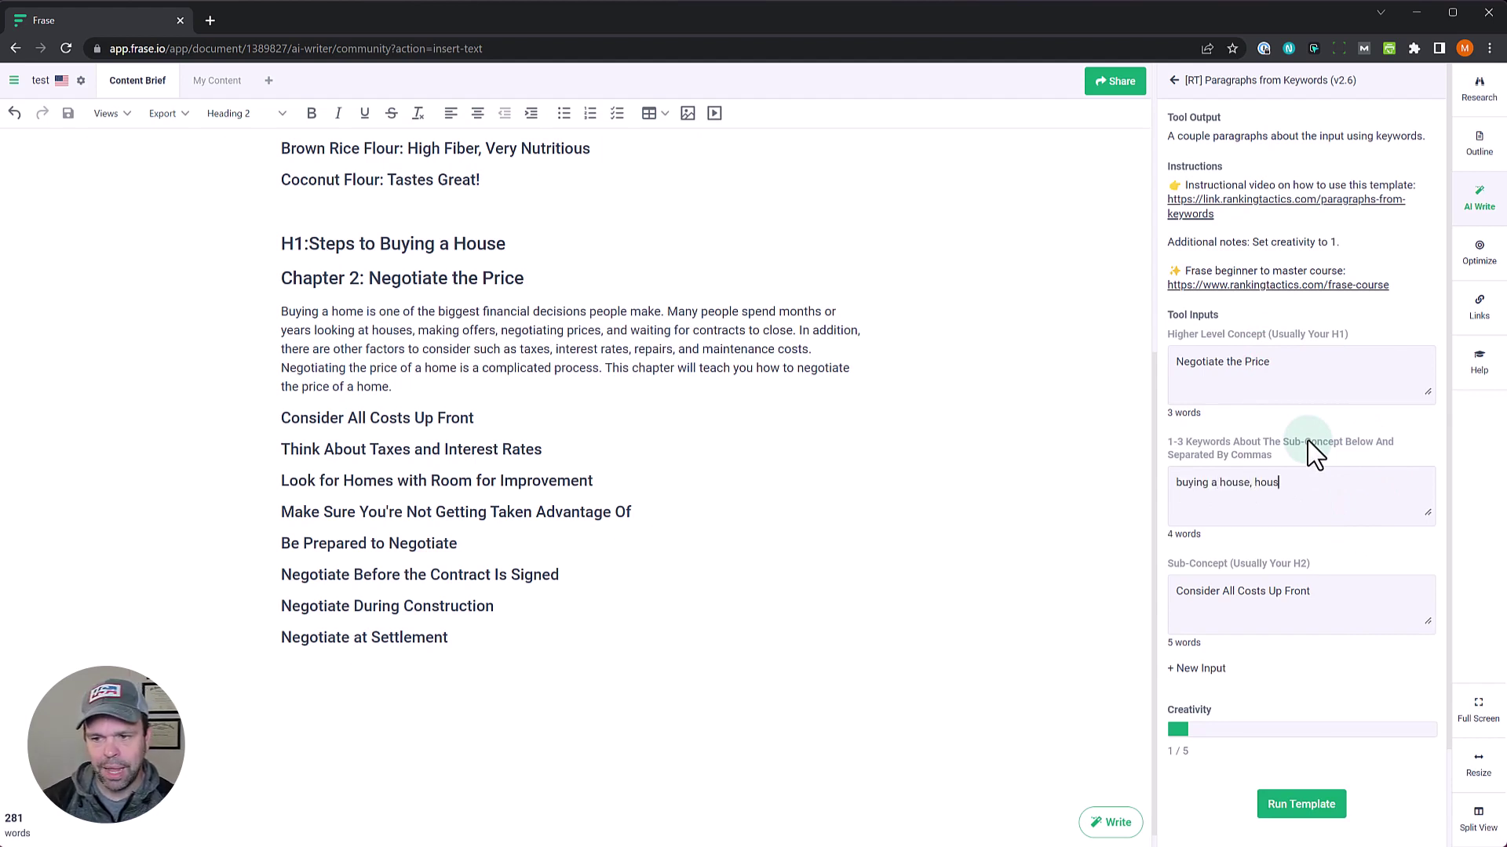
type("e shopping, house")
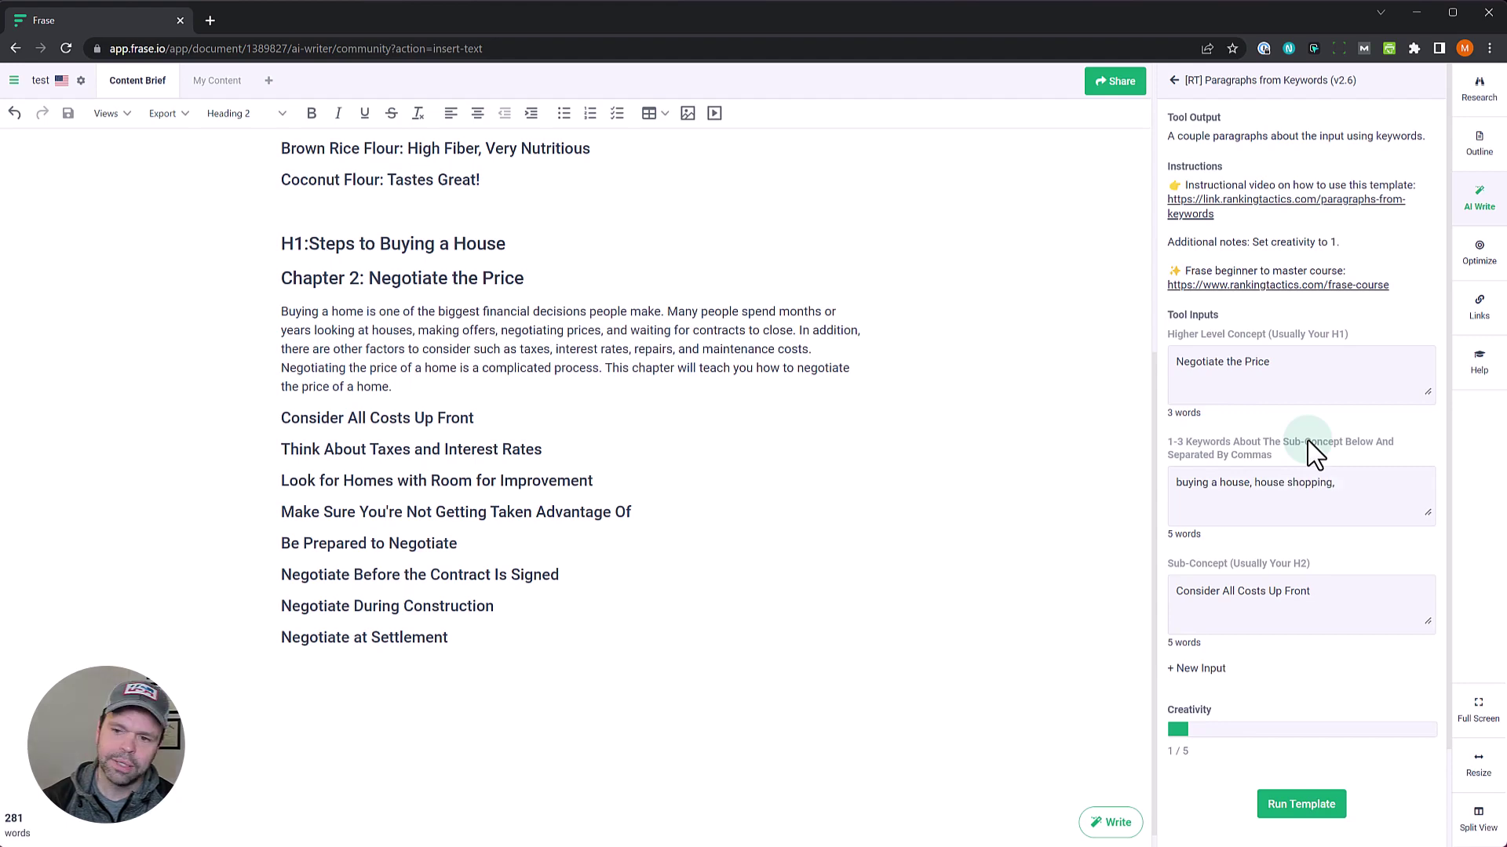
left_click(1291, 805)
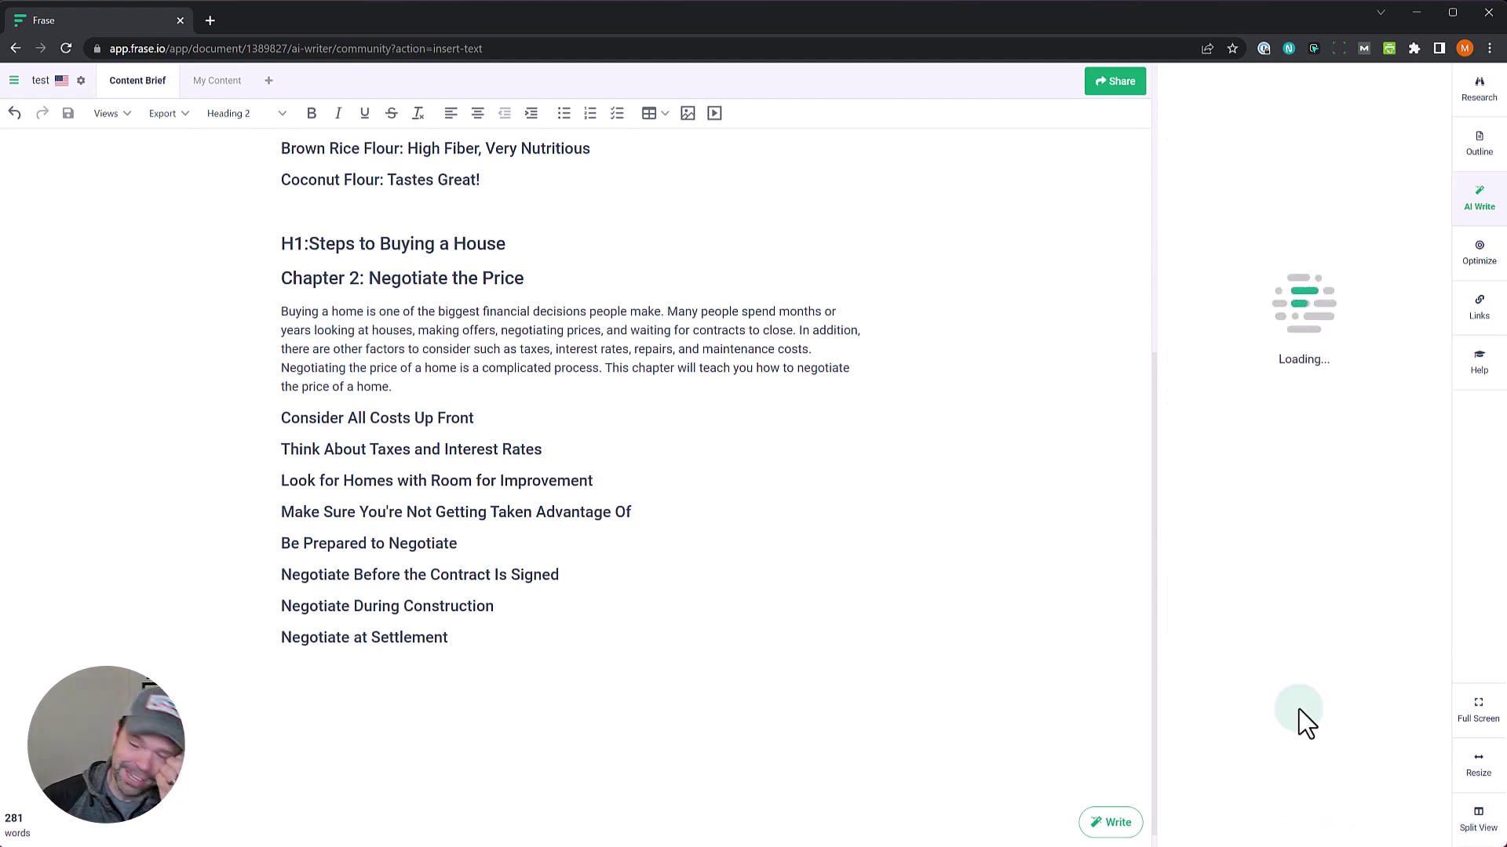
Insert the three generated paragraphs on a new line under Consider All Costs Up Front
left_click(531, 422)
key("Return")
left_click(1278, 357)
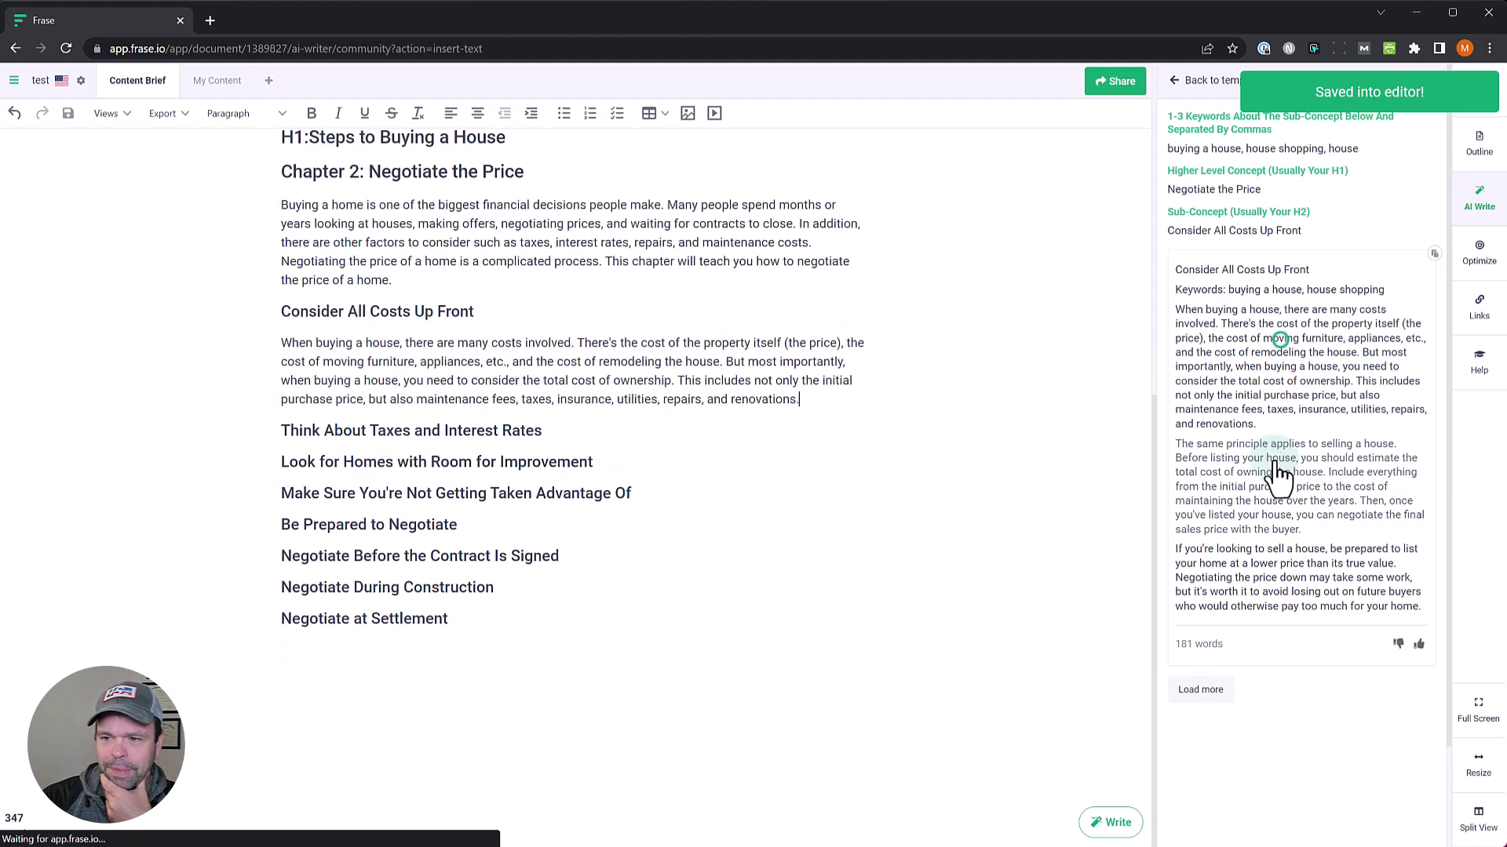
left_click(1275, 459)
left_click(1278, 558)
scroll(549, 584, "up", 2)
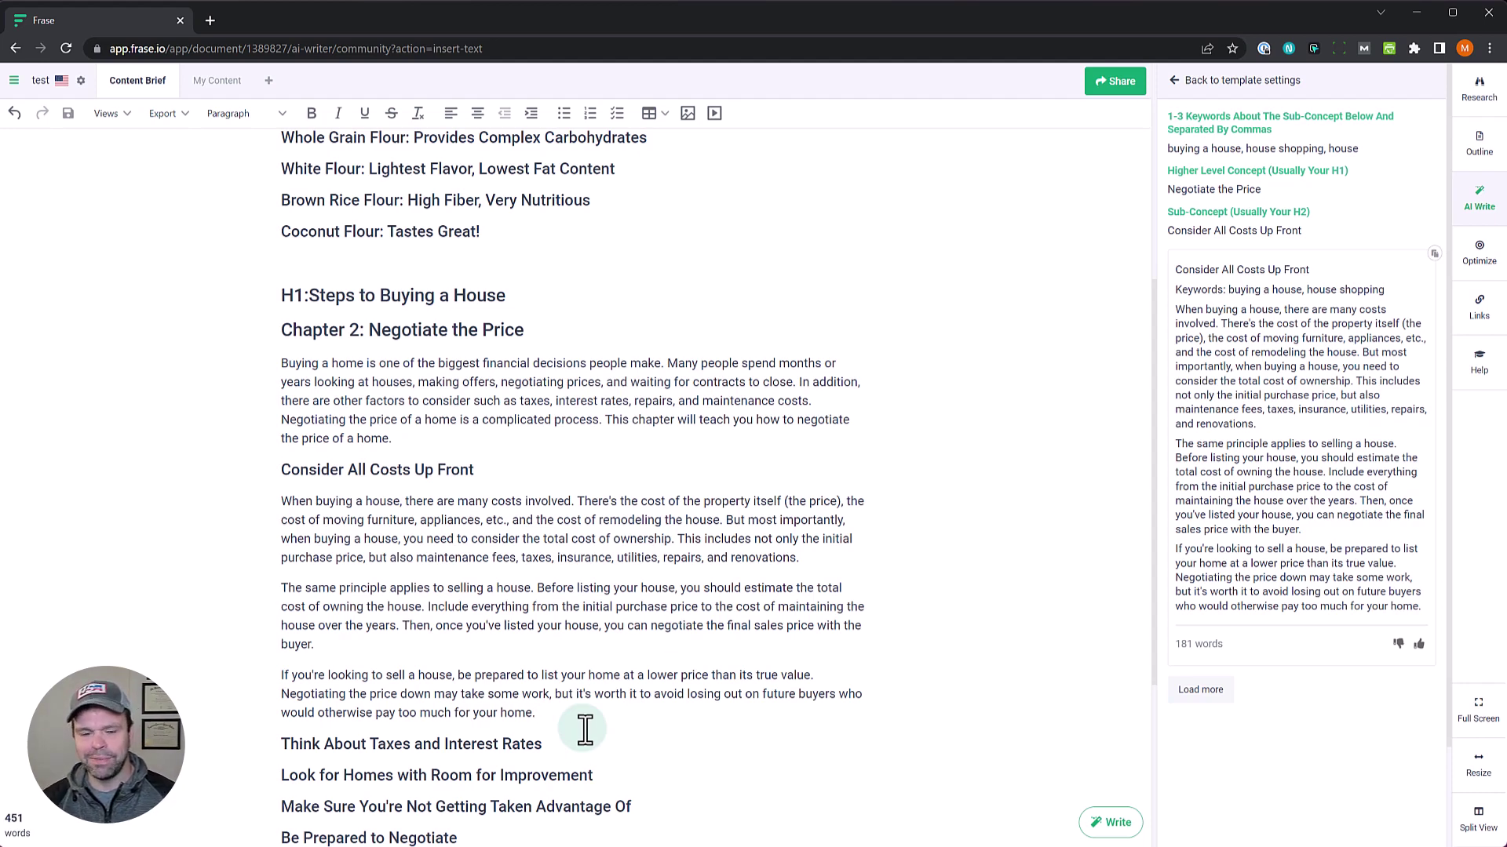
scroll(585, 730, "down", 2)
scroll(625, 734, "down", 2)
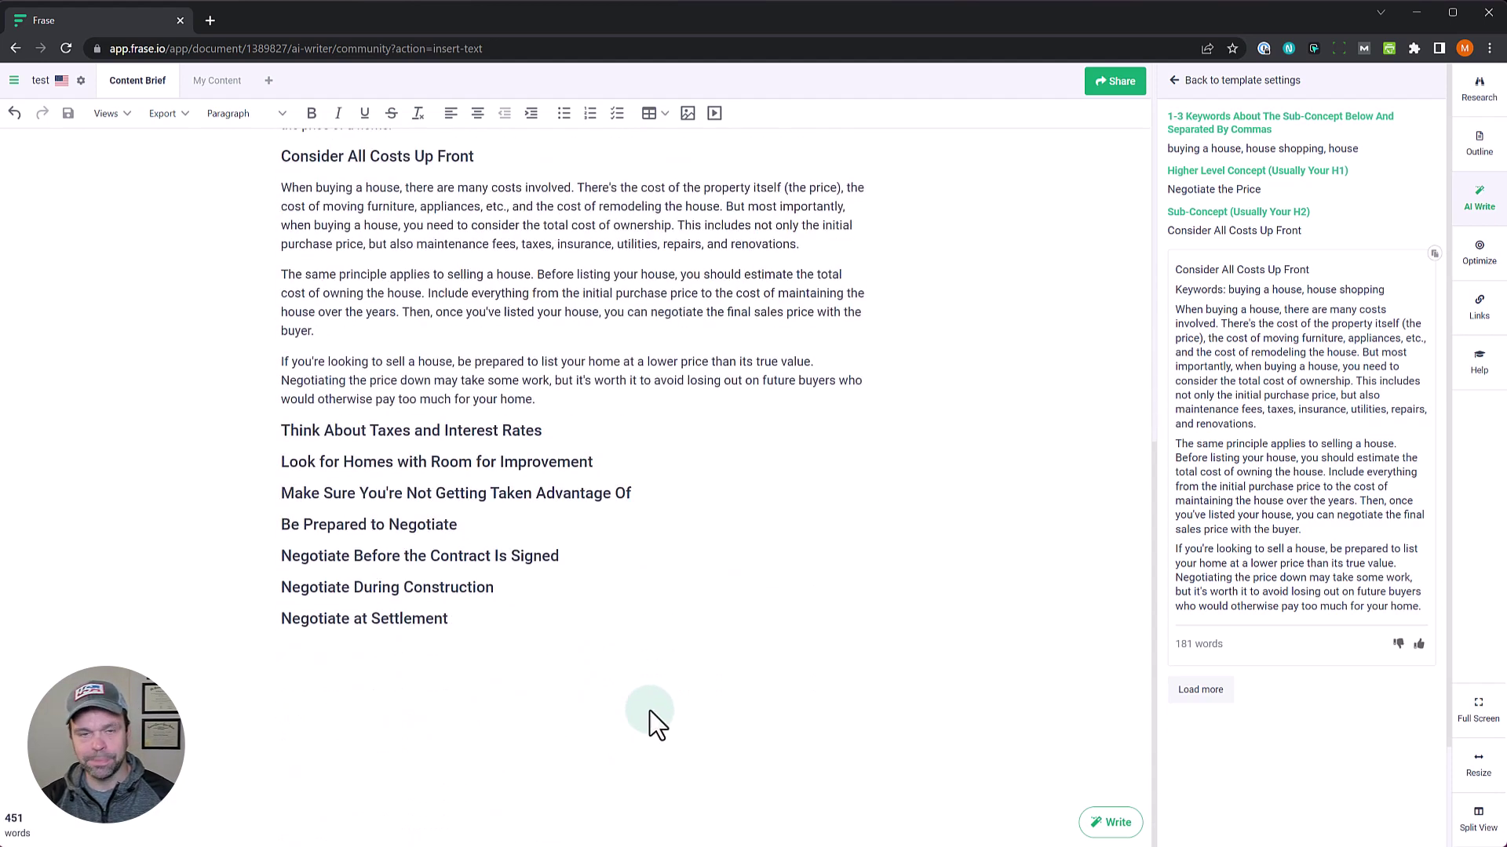